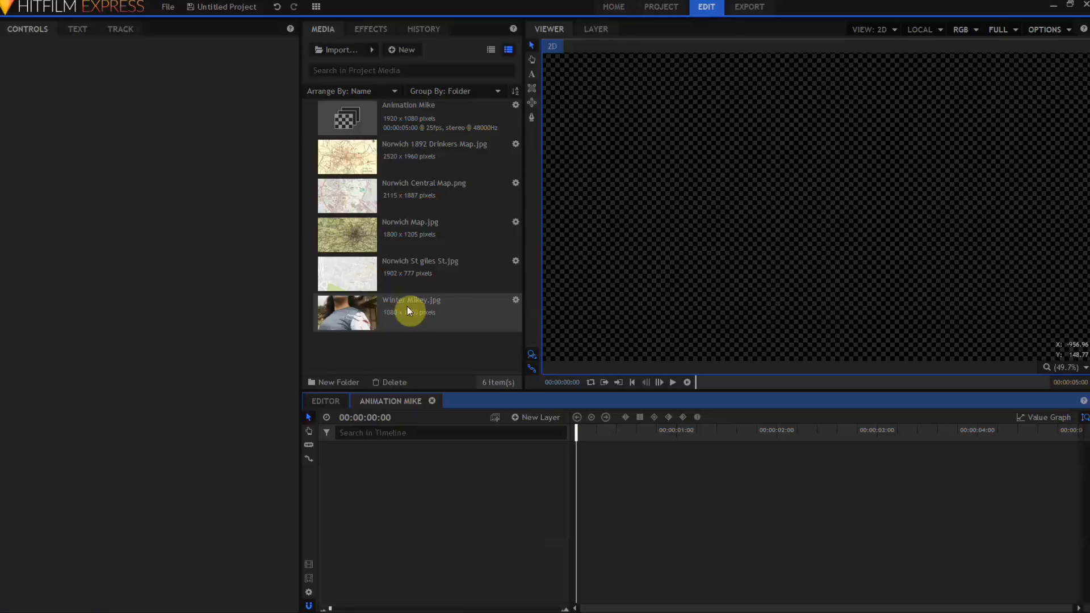
Make a composite shot from the Winter Mikey.jpg photo with a duration of 5 seconds.
right_click(409, 311)
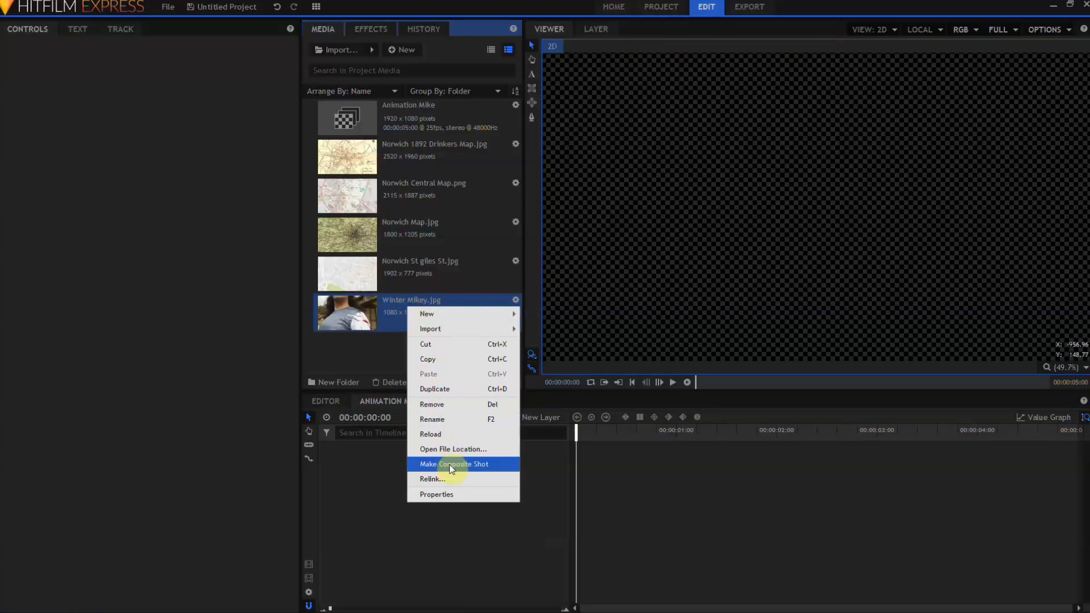
click(452, 466)
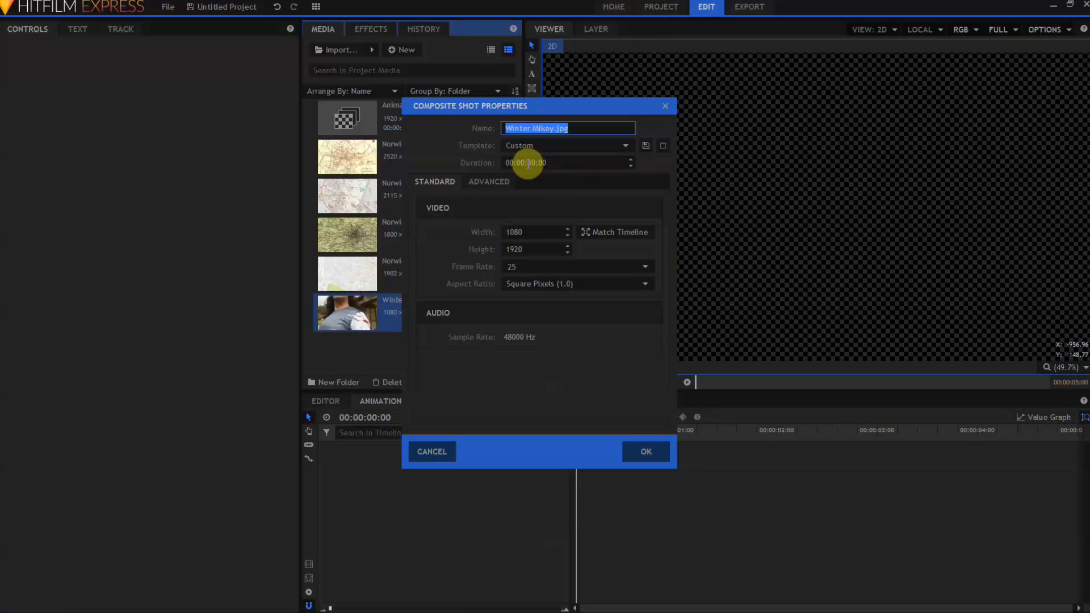
drag(527, 163, 568, 163)
text(05:00)
key(Return)
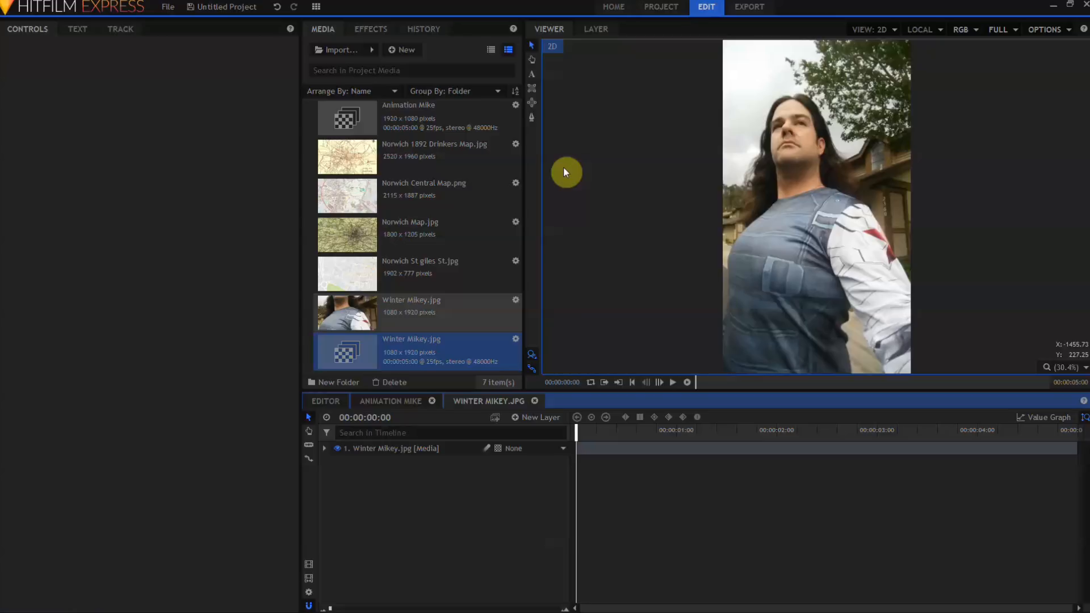
Draw a freehand mask closely around the man's hair, shoulders, arm and body to cut him out of the photo's background.
click(531, 117)
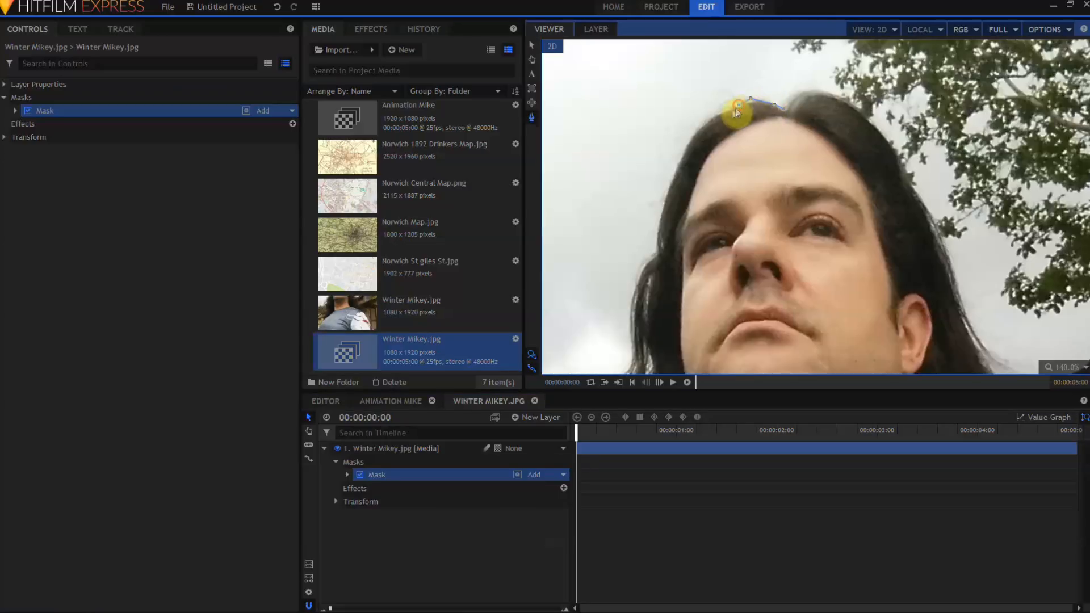
click(701, 126)
click(687, 138)
click(682, 155)
click(675, 172)
click(668, 193)
click(661, 218)
click(657, 235)
click(656, 260)
drag(660, 266, 657, 119)
click(652, 127)
click(647, 145)
click(643, 167)
click(644, 184)
click(623, 263)
click(613, 281)
click(602, 299)
click(602, 310)
click(605, 326)
drag(621, 328, 638, 146)
click(615, 146)
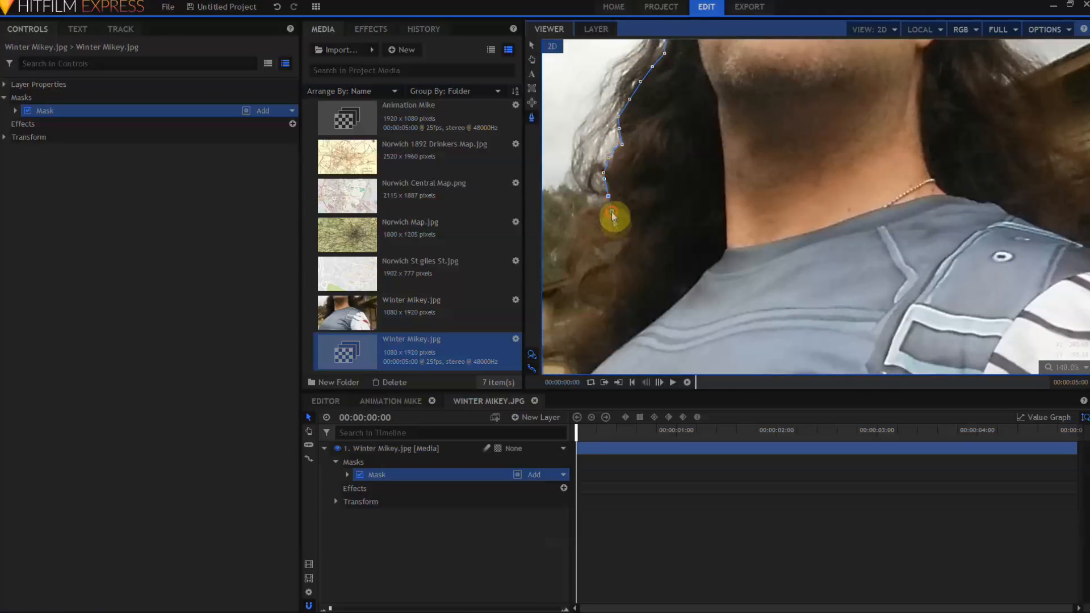
click(609, 265)
click(599, 316)
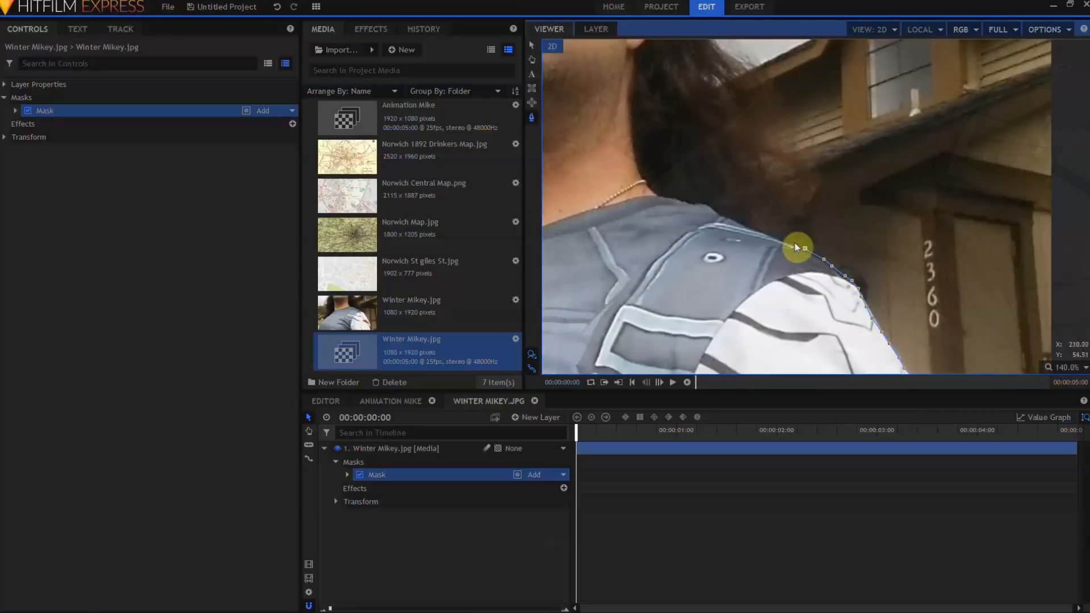
click(786, 239)
click(790, 218)
click(788, 190)
click(785, 178)
click(774, 175)
click(763, 164)
click(759, 155)
click(763, 132)
click(768, 108)
click(759, 83)
click(742, 63)
click(724, 53)
drag(724, 55, 769, 283)
click(757, 269)
click(749, 252)
click(738, 234)
click(725, 190)
click(712, 157)
click(701, 120)
click(689, 101)
drag(688, 82, 751, 287)
click(741, 285)
click(736, 273)
click(716, 241)
click(697, 219)
click(676, 204)
click(638, 199)
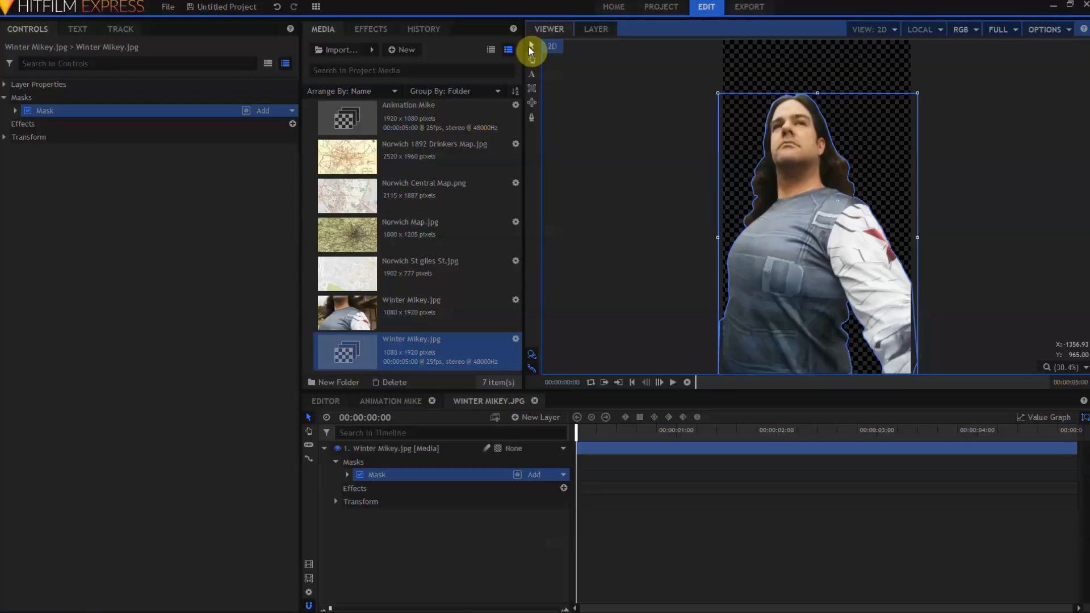
Find the Curves effect and apply it to the masked photo layer.
click(362, 32)
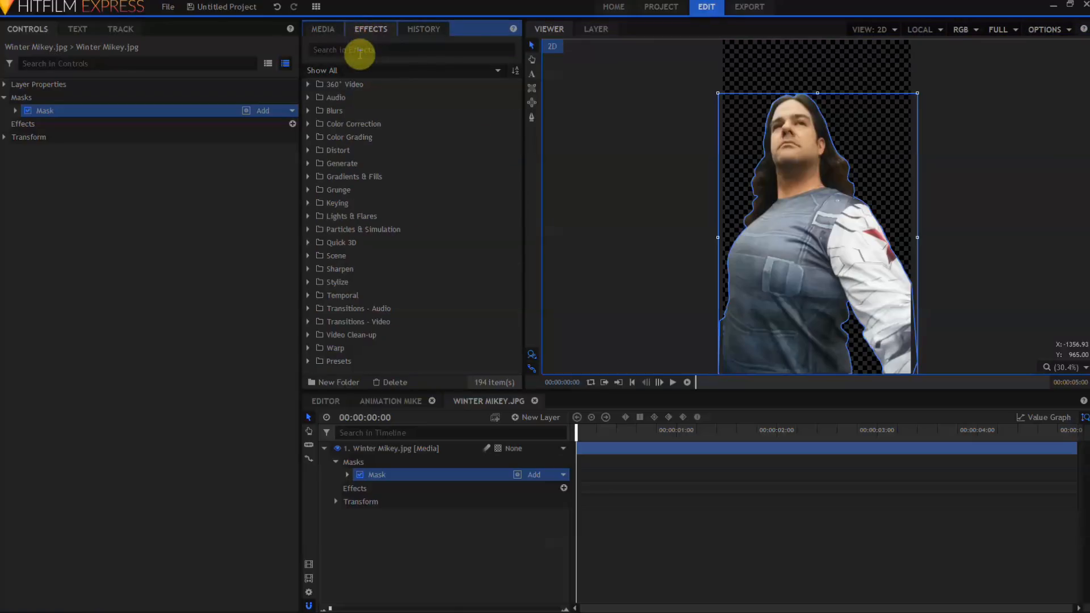
click(358, 53)
text(cur)
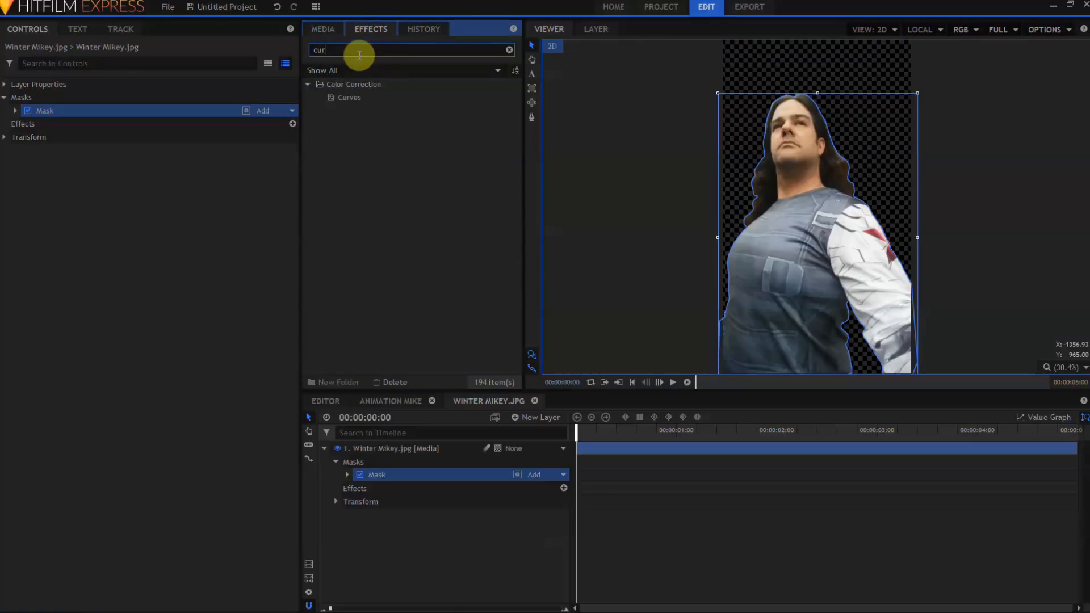
click(352, 98)
drag(351, 98, 28, 123)
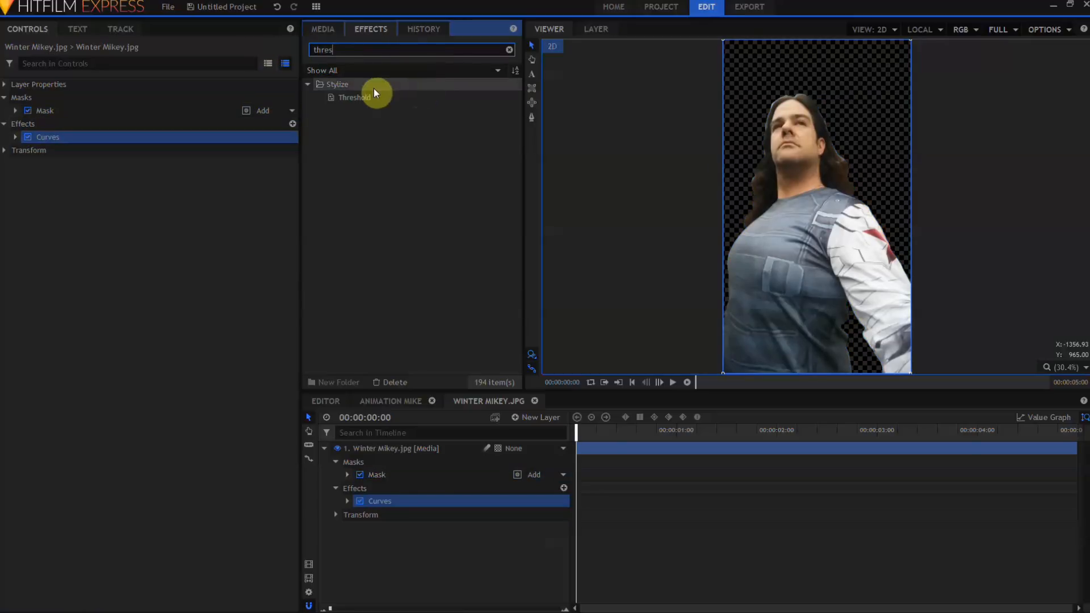
Apply the Threshold effect to the photo layer after Curves and set its threshold to 53.4%.
drag(367, 98, 66, 145)
click(203, 177)
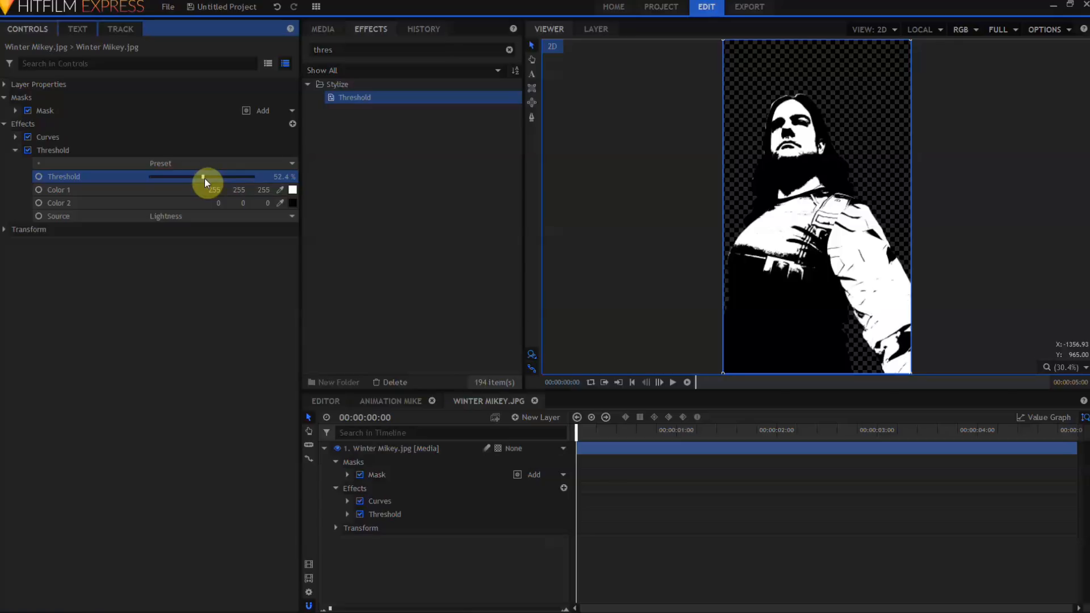
drag(204, 179, 205, 177)
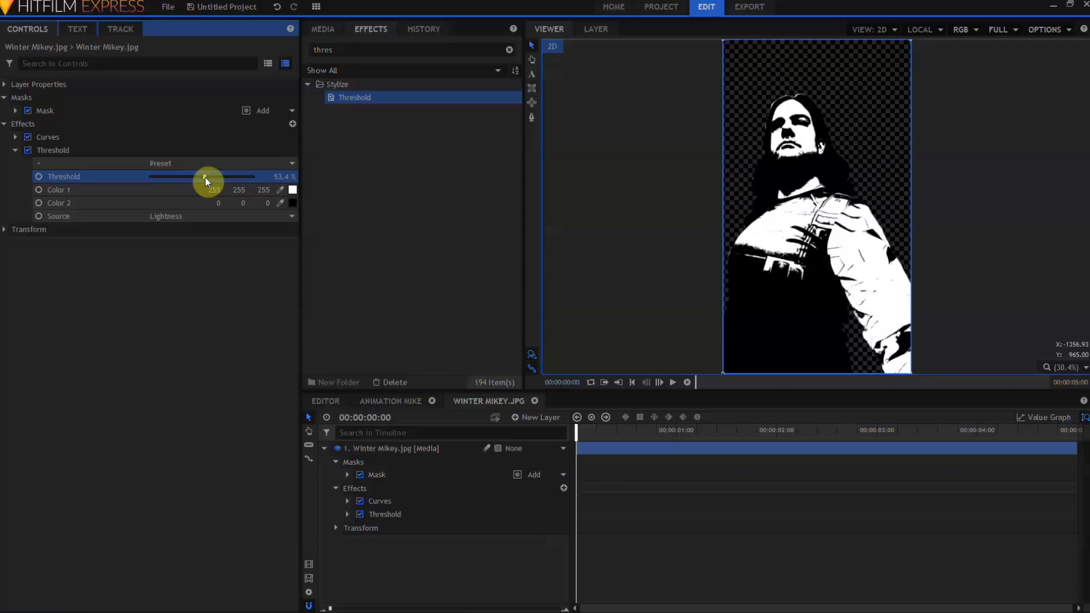
Reshape the photo's RGB curve with added shadow and midtone points, pulling the highlight end well down.
click(15, 136)
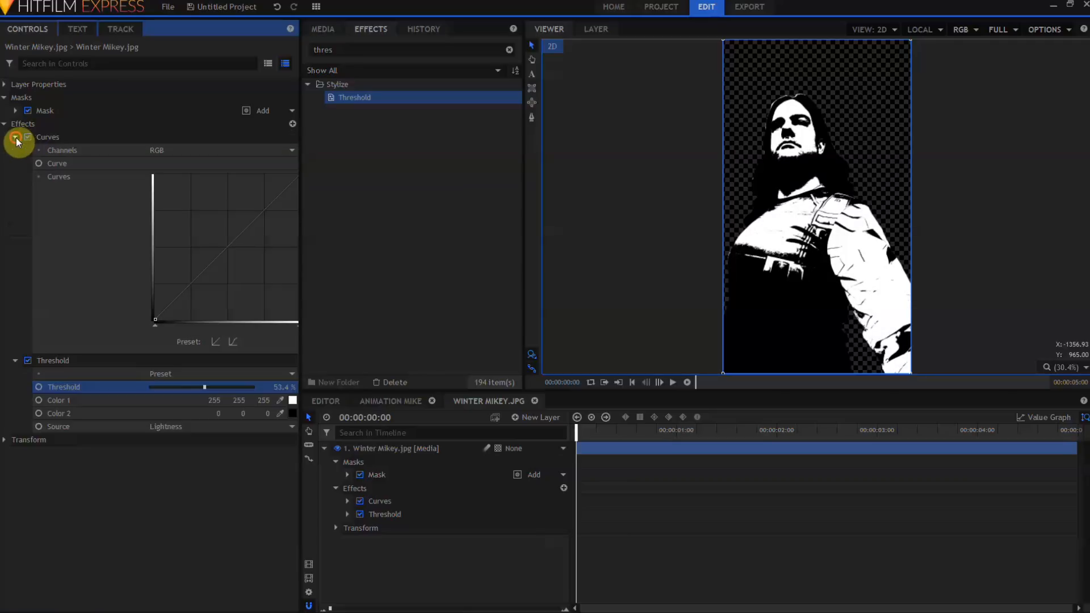
drag(300, 221, 339, 221)
drag(207, 283, 202, 271)
click(265, 207)
drag(315, 175, 316, 269)
drag(264, 205, 233, 223)
drag(202, 271, 202, 273)
mouse_move(314, 270)
mouse_down()
mouse_move(313, 288)
mouse_move(312, 264)
mouse_up()
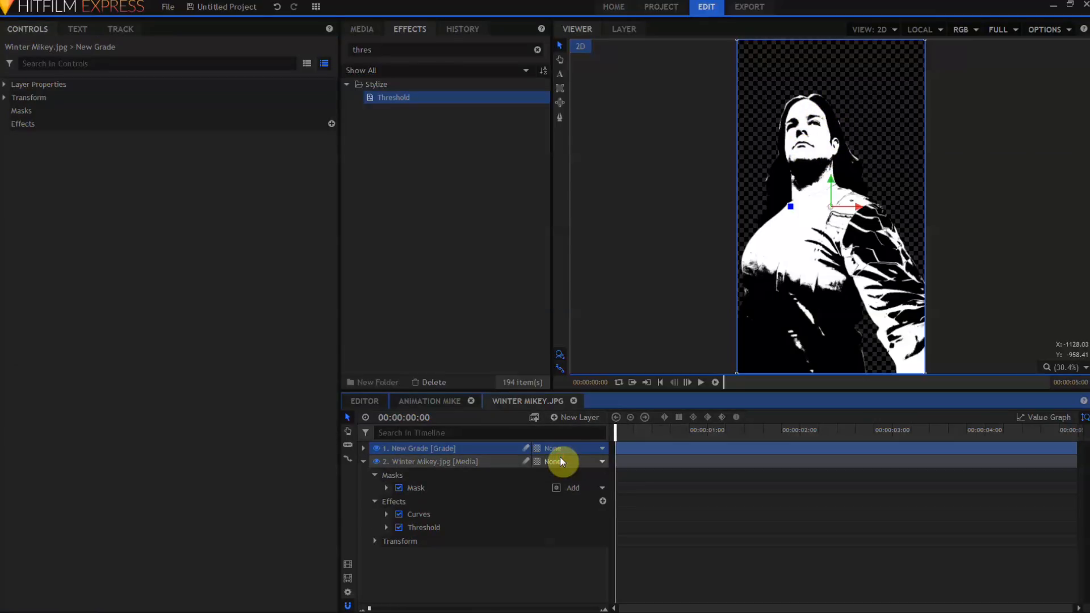
Apply the Blur effect to the New Grade layer and set its radius to 2 px.
double_click(390, 50)
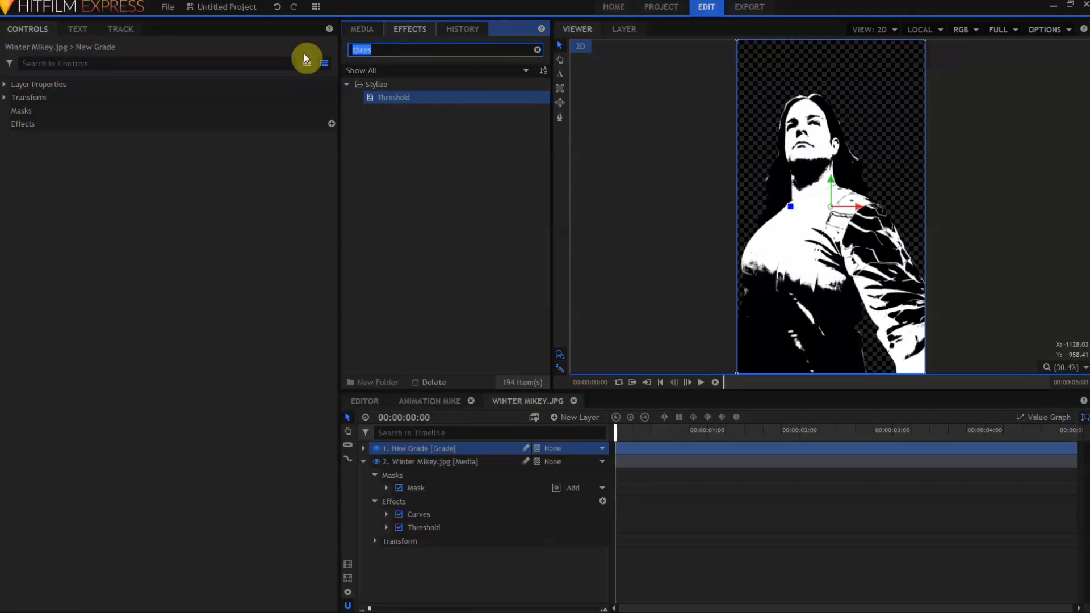
text(blu)
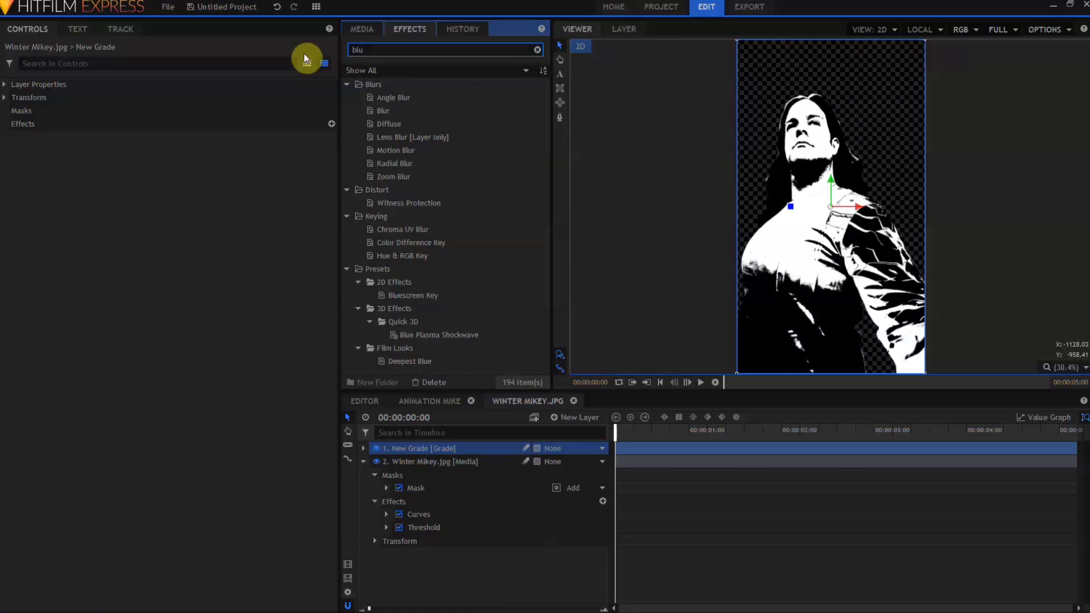
drag(383, 111, 398, 443)
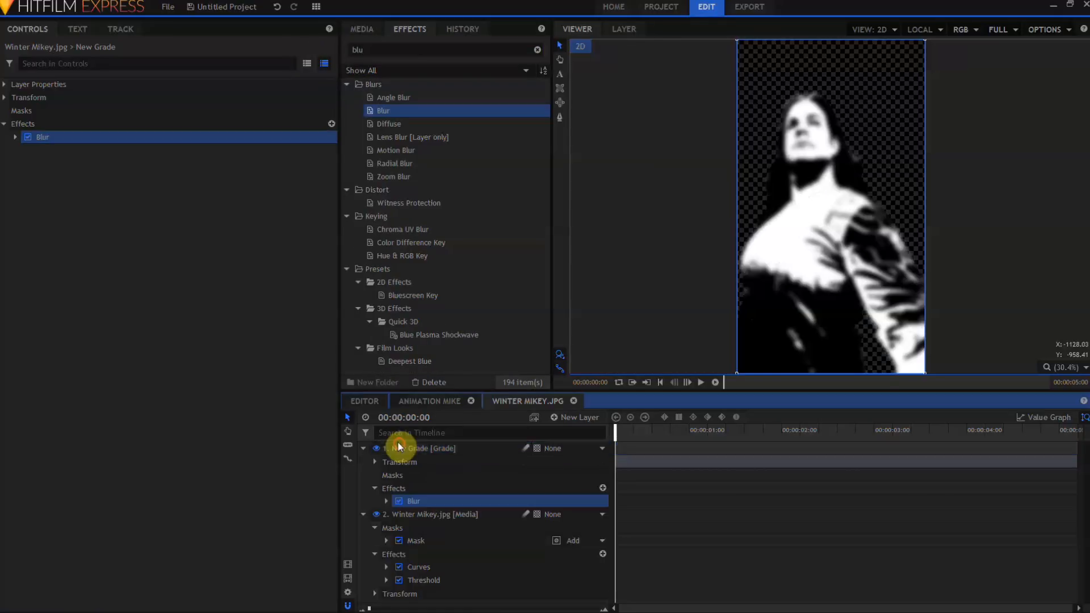
click(16, 136)
click(321, 164)
text(2)
key(Tab)
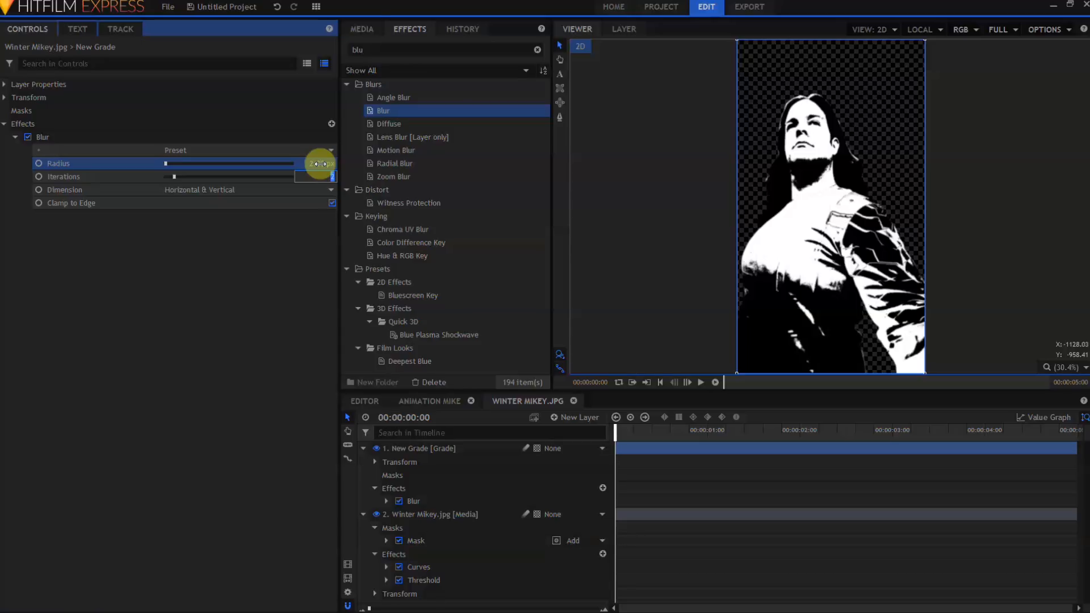
Duplicate the Winter Mikey.jpg composite shot and rename one of the two shots to Winter Mikey invert.
click(362, 29)
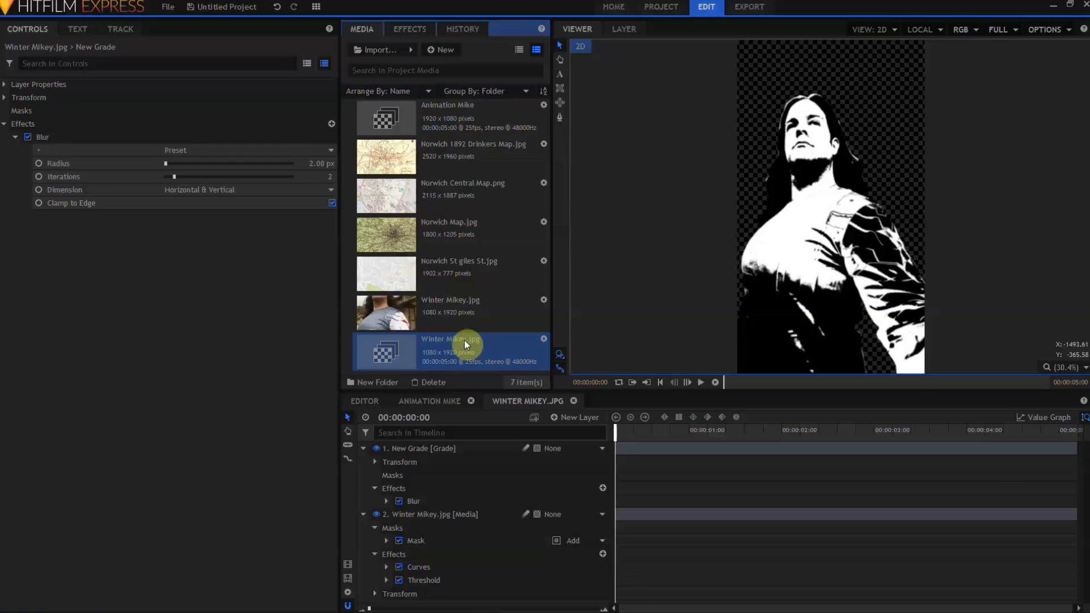
key(ctrl+d)
double_click(454, 311)
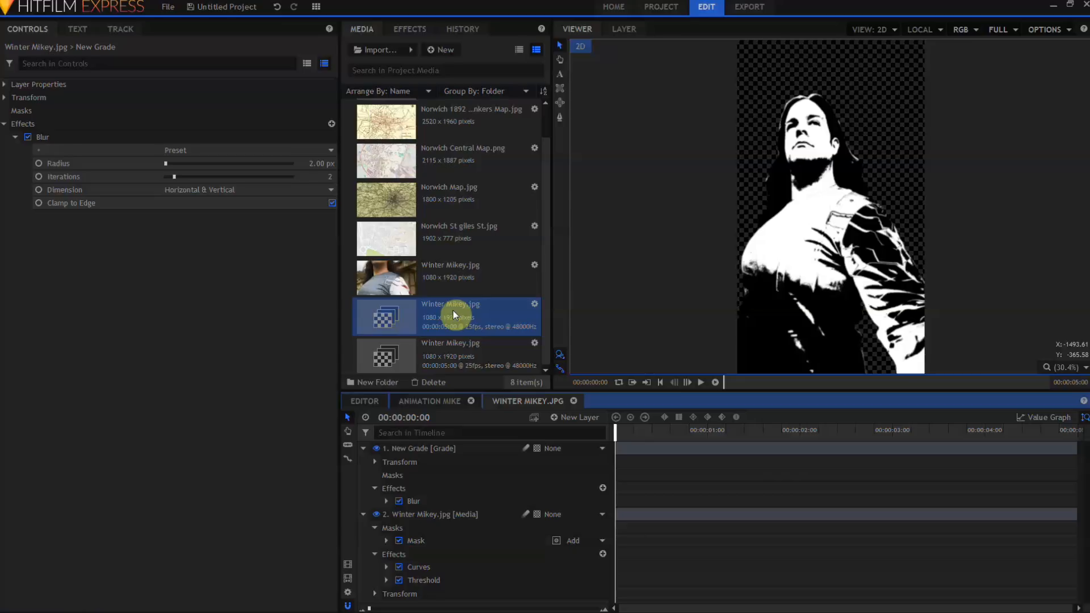
click(453, 310)
drag(467, 306, 502, 308)
text(invert)
key(Return)
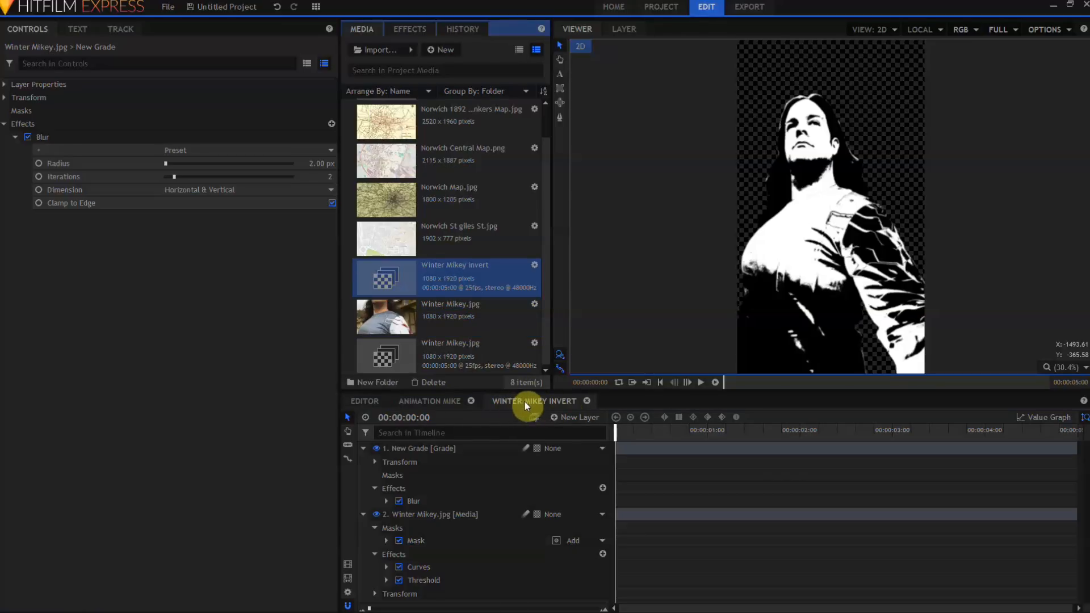
Add a black 1080 x 1920 plane to the invert composite shot and place it below the photo layer.
click(561, 418)
click(561, 432)
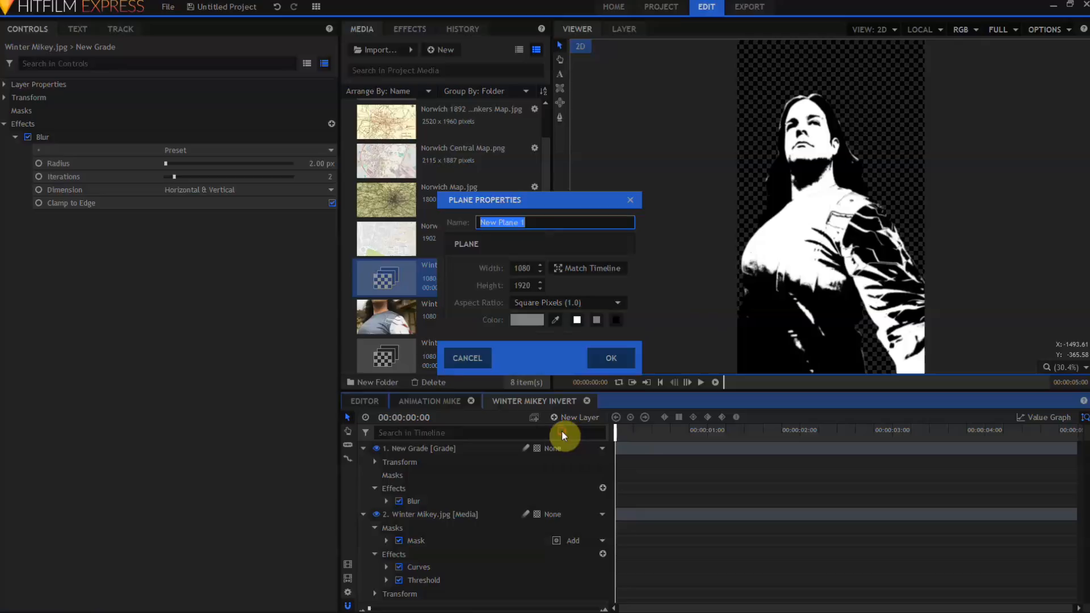
click(615, 320)
click(612, 353)
drag(407, 449, 421, 493)
Apply the Invert effect to the New Grade layer of the Winter Mikey invert shot.
click(414, 449)
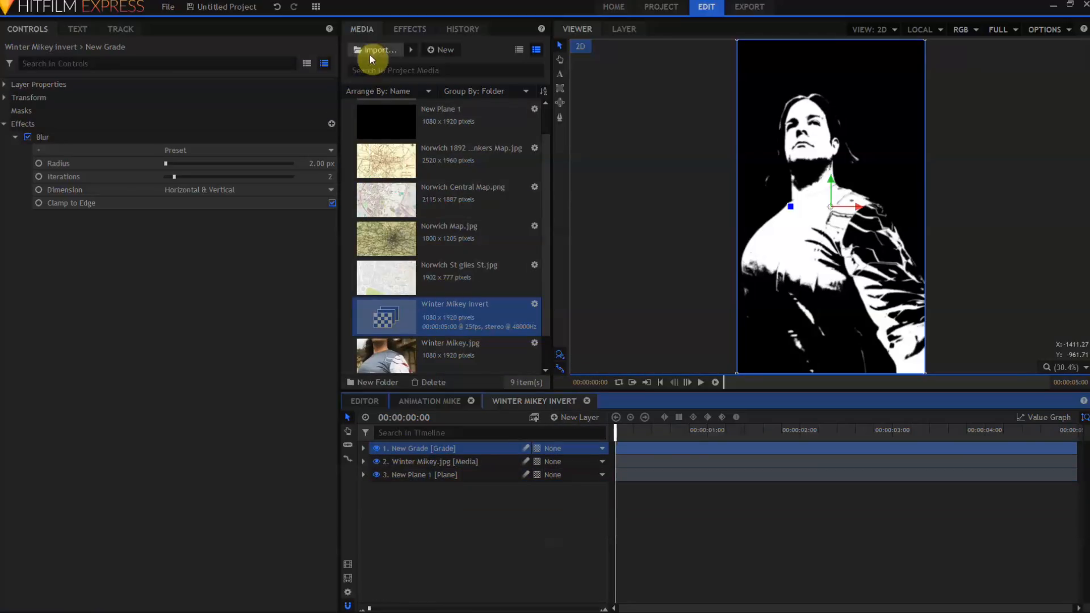
click(393, 30)
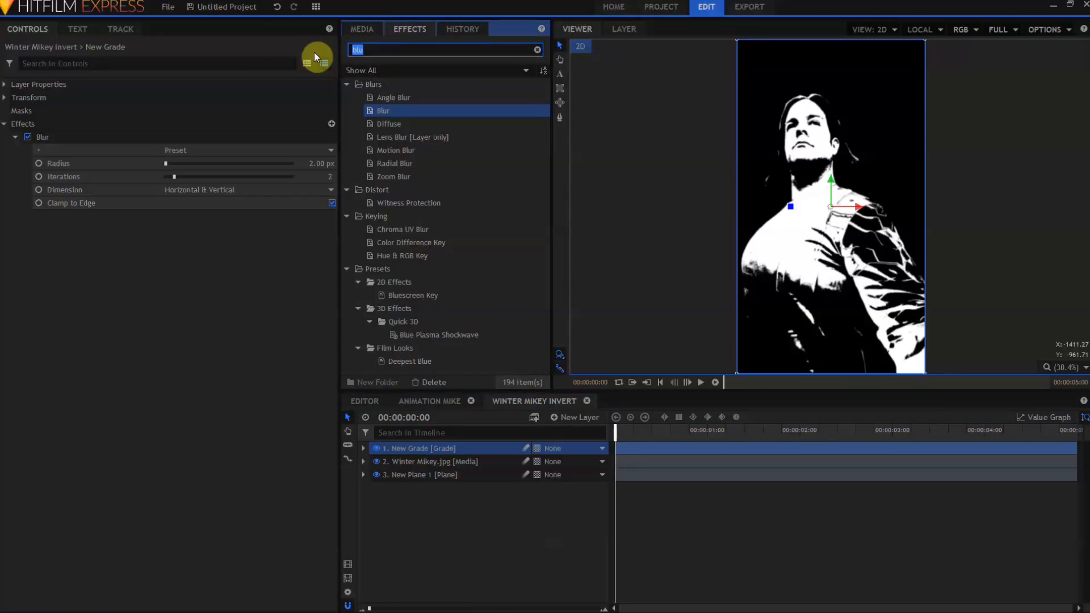
text(invert)
drag(389, 100, 436, 452)
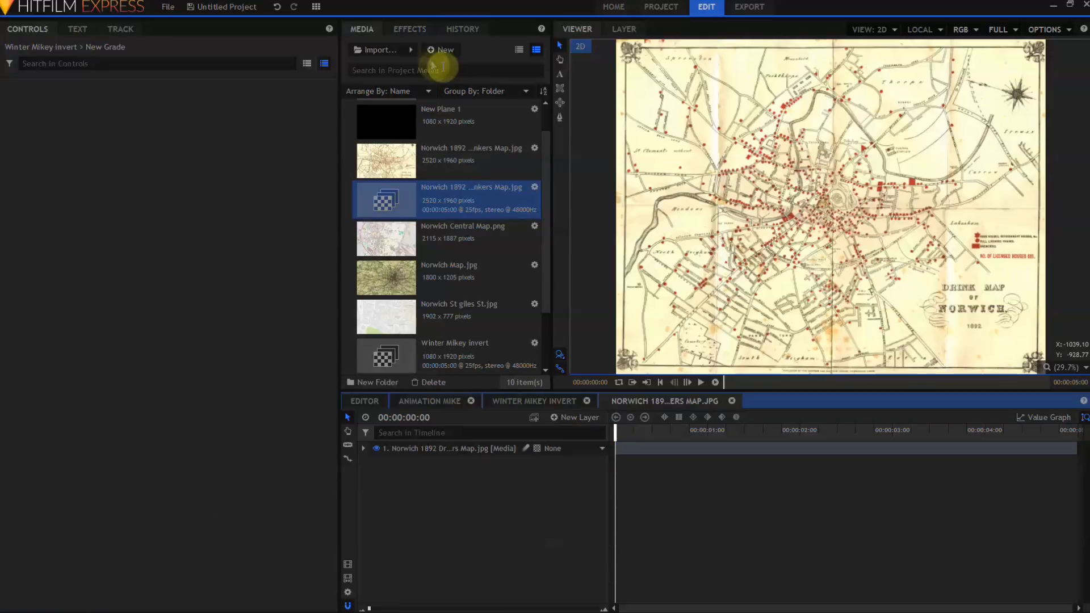
Apply the Curves effect to the Norwich 1892 Drinkers Map layer.
click(409, 29)
text(cur)
drag(388, 98, 436, 448)
Apply the Threshold effect to the 1892 drinkers map layer and set its threshold to 67.3%.
double_click(359, 50)
text(thre)
drag(398, 125, 434, 500)
click(15, 137)
drag(237, 164, 250, 165)
Apply the Invert effect to the 1892 drinkers map layer after Threshold.
double_click(359, 50)
text(inv)
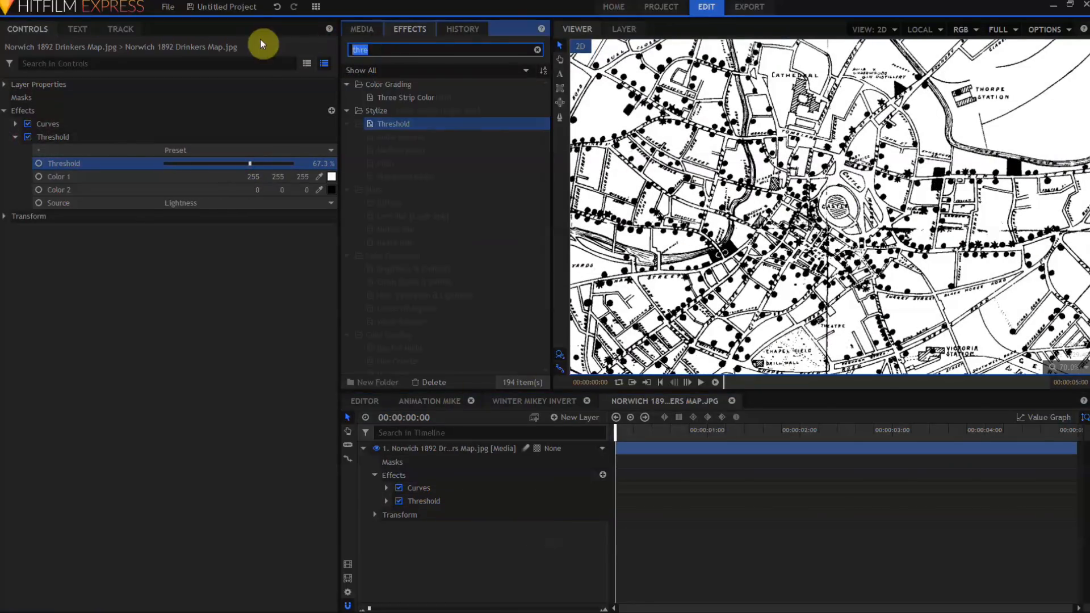
drag(387, 98, 407, 503)
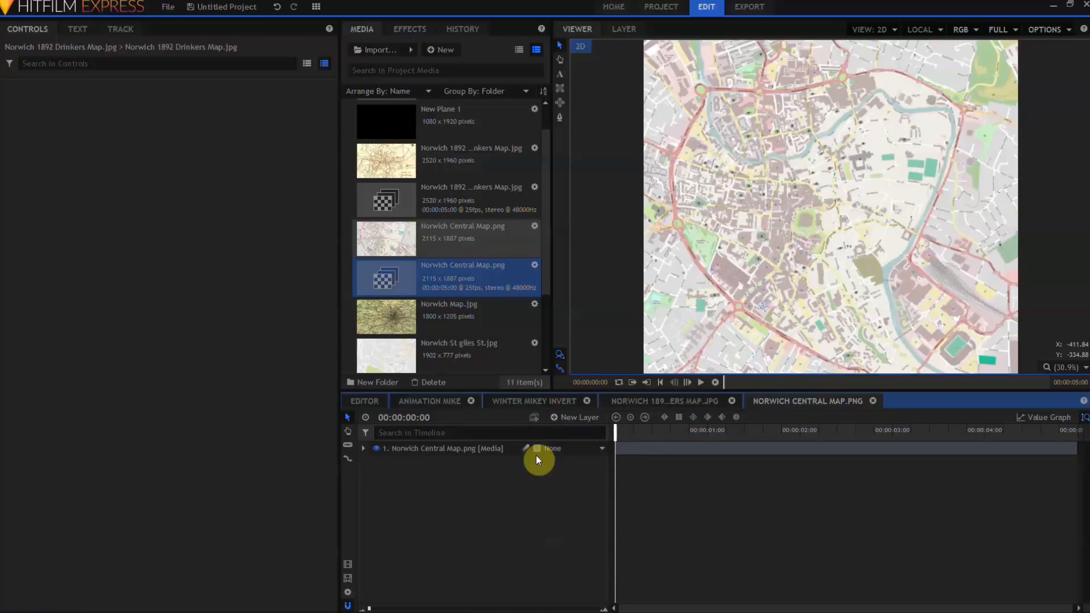
Paste the Curves, Threshold and Invert effects onto the Norwich Central Map layer.
click(470, 448)
right_click(28, 112)
click(44, 130)
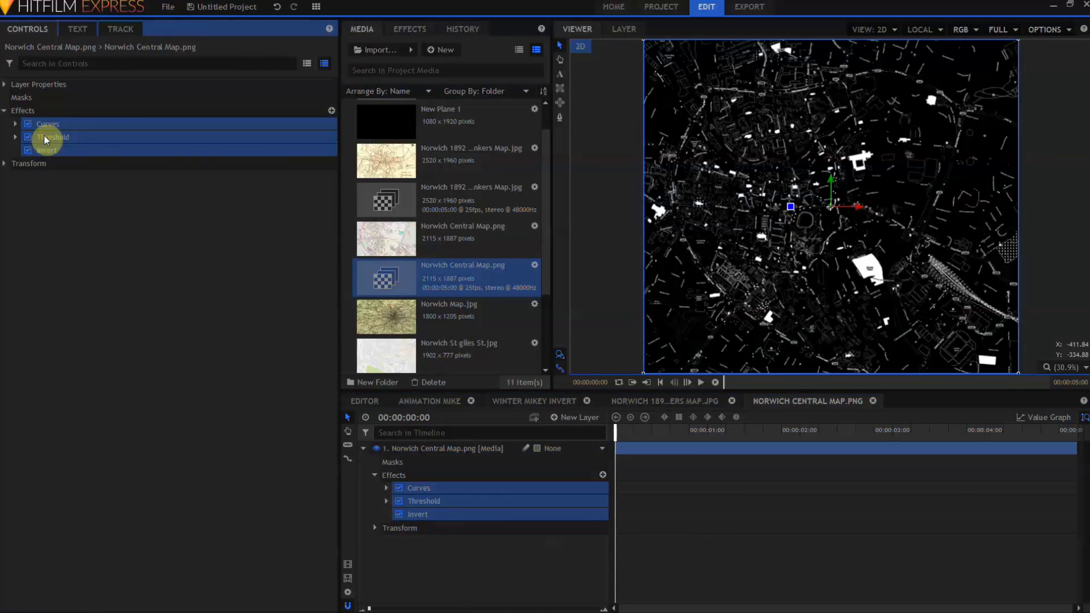
Raise the Threshold effect's level slightly on the Norwich Central Map layer.
click(15, 137)
click(250, 164)
scroll(806, 168, up, 6)
drag(251, 164, 254, 166)
Reshape the map layer's curve by lowering the shadow point and shifting the midtone point.
click(15, 124)
click(208, 271)
mouse_move(209, 273)
mouse_down()
mouse_move(233, 239)
mouse_move(208, 289)
mouse_up()
drag(235, 240, 259, 223)
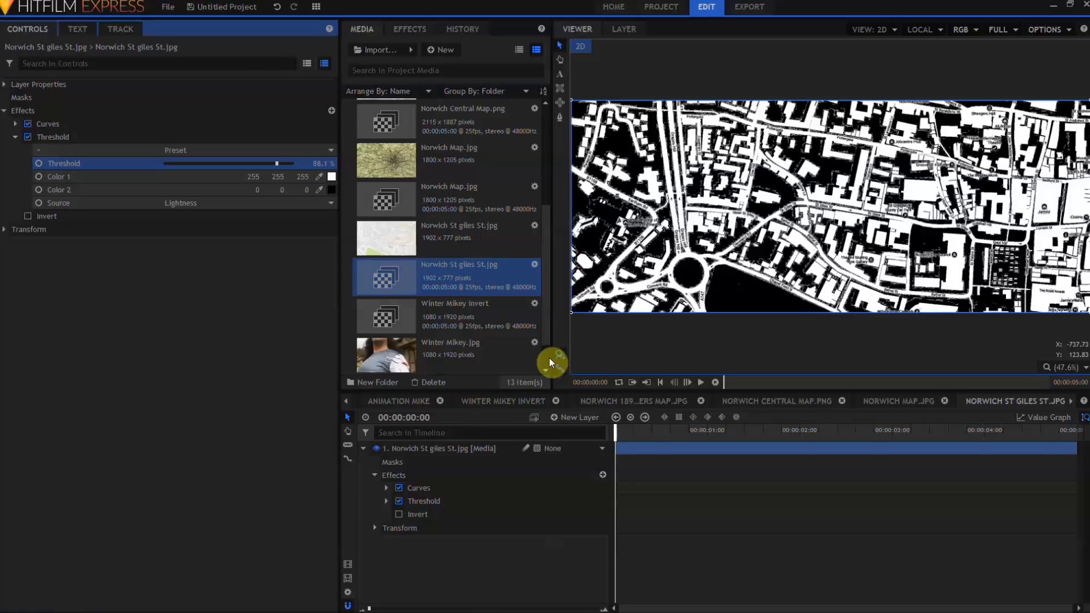
Group the project media by Media, arrange it by Type, and expand the Composite Shots group.
click(469, 91)
click(469, 104)
click(402, 91)
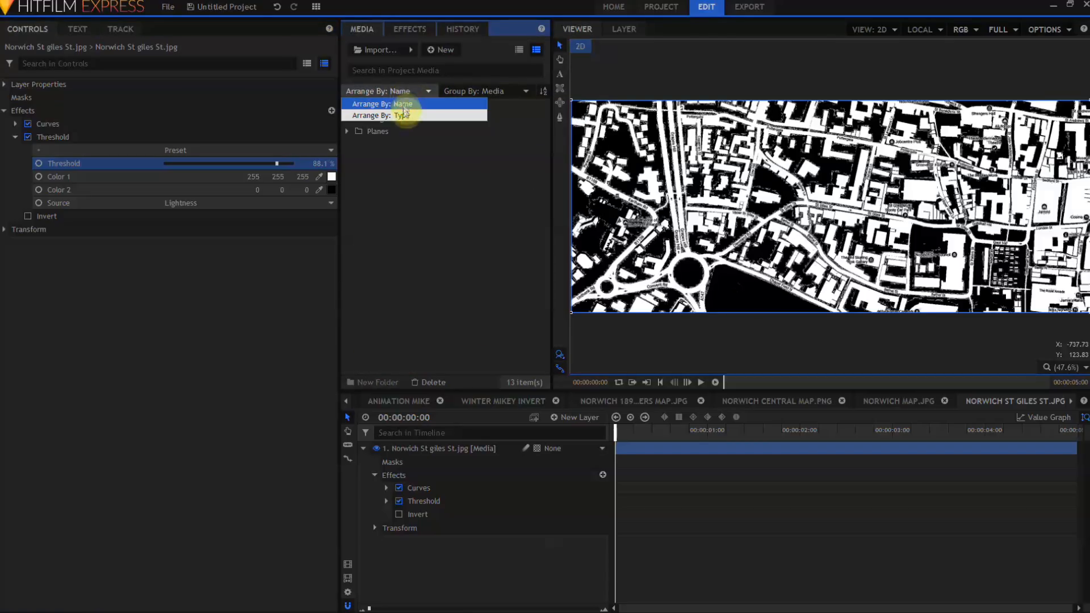
click(405, 112)
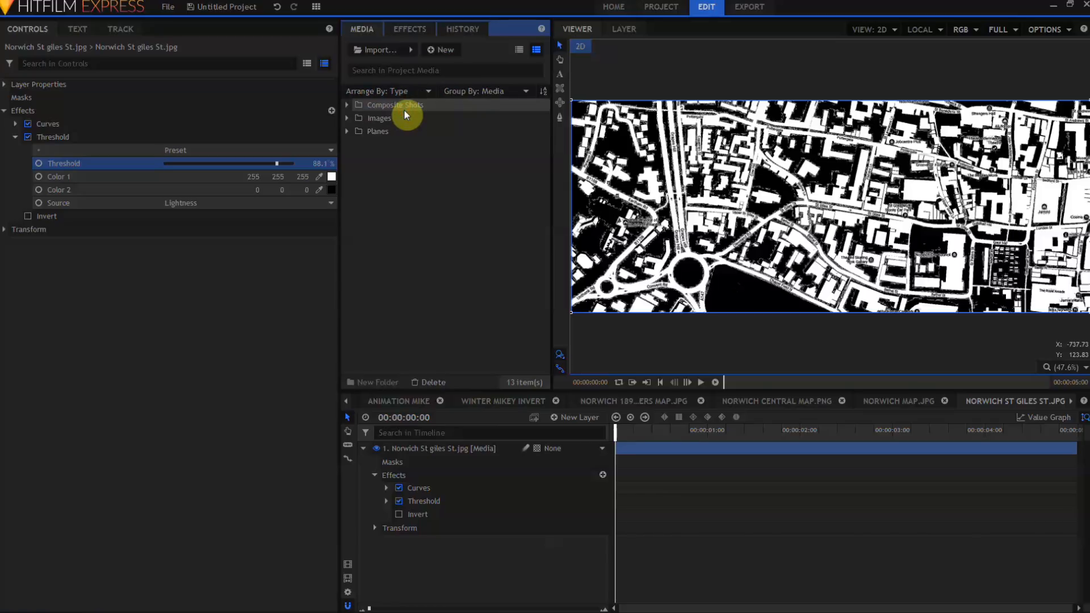
click(347, 105)
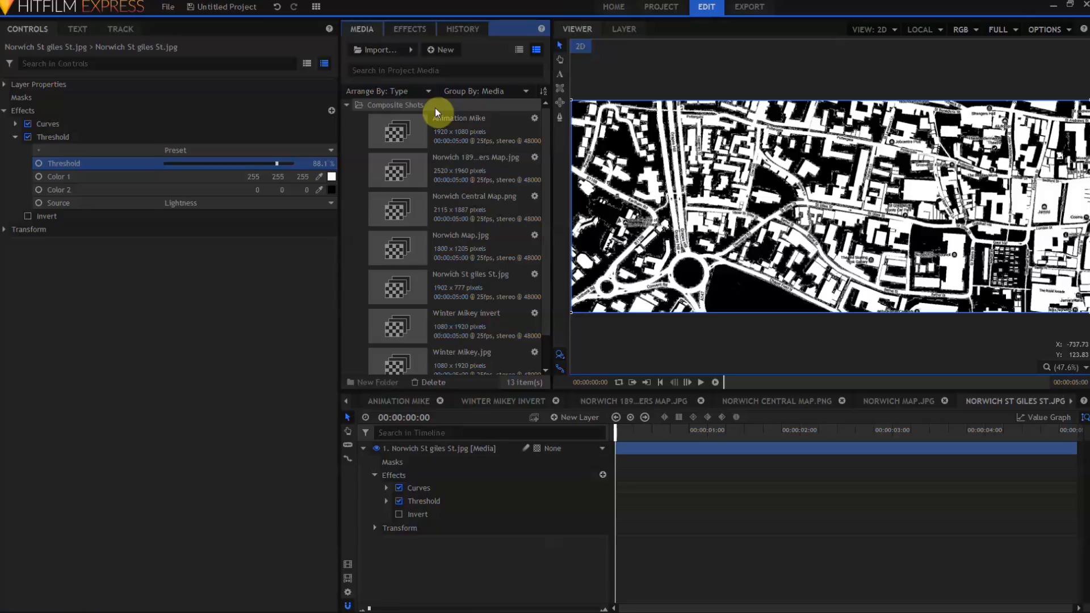
Close the timelines of the Winter Mikey invert and Norwich map composite shots, keeping Animation Mike open.
click(557, 401)
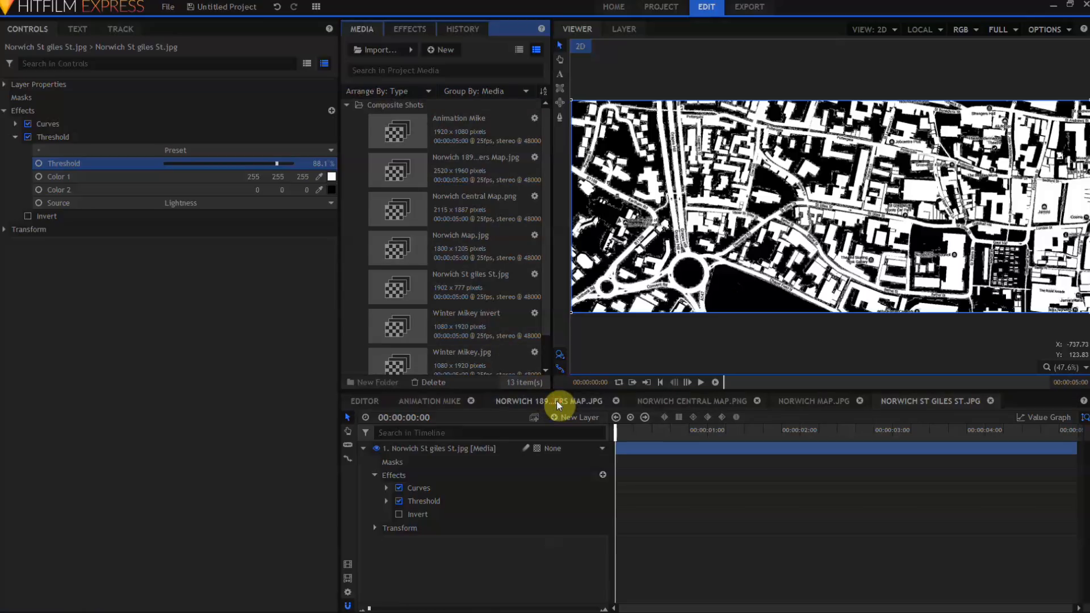
click(616, 401)
click(612, 402)
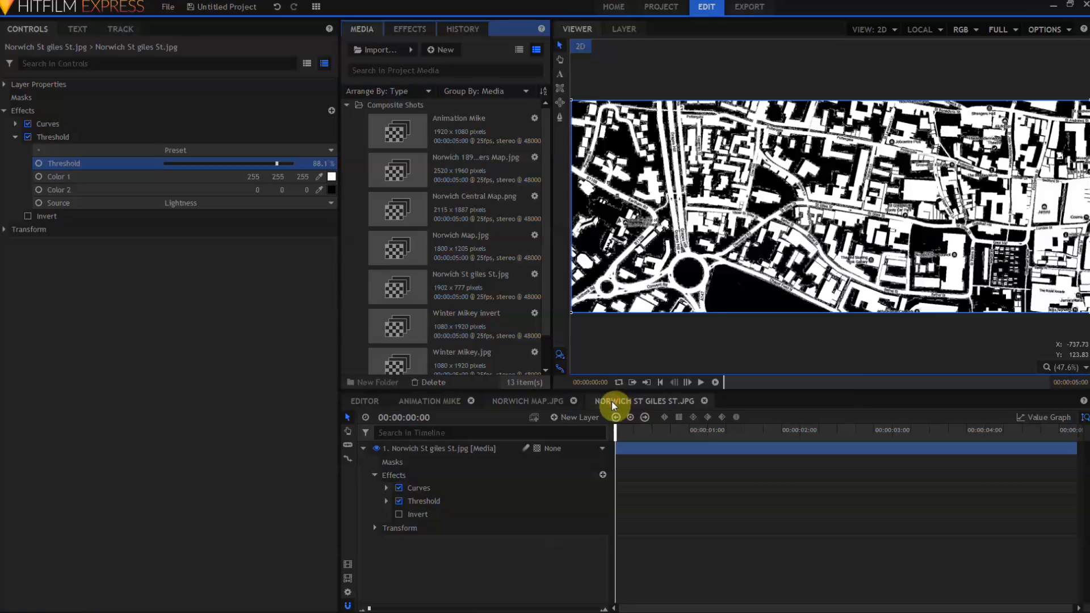
click(705, 402)
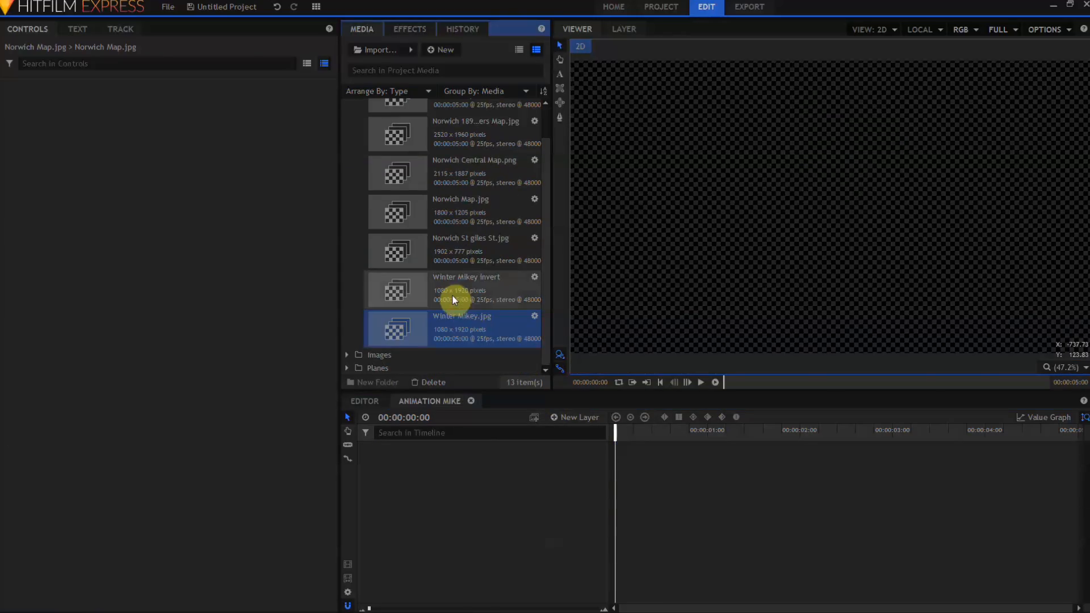
Add the Winter Mikey invert and Winter Mikey.jpg composite shots to the Animation Mike timeline and convert both to 3D layers.
drag(455, 322, 435, 451)
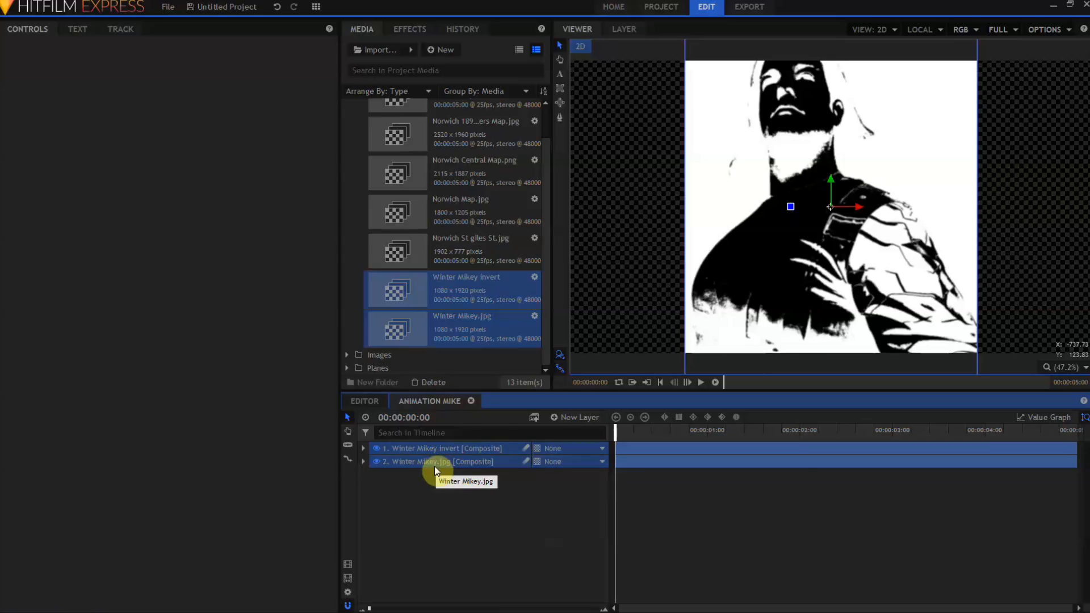
click(535, 449)
click(544, 477)
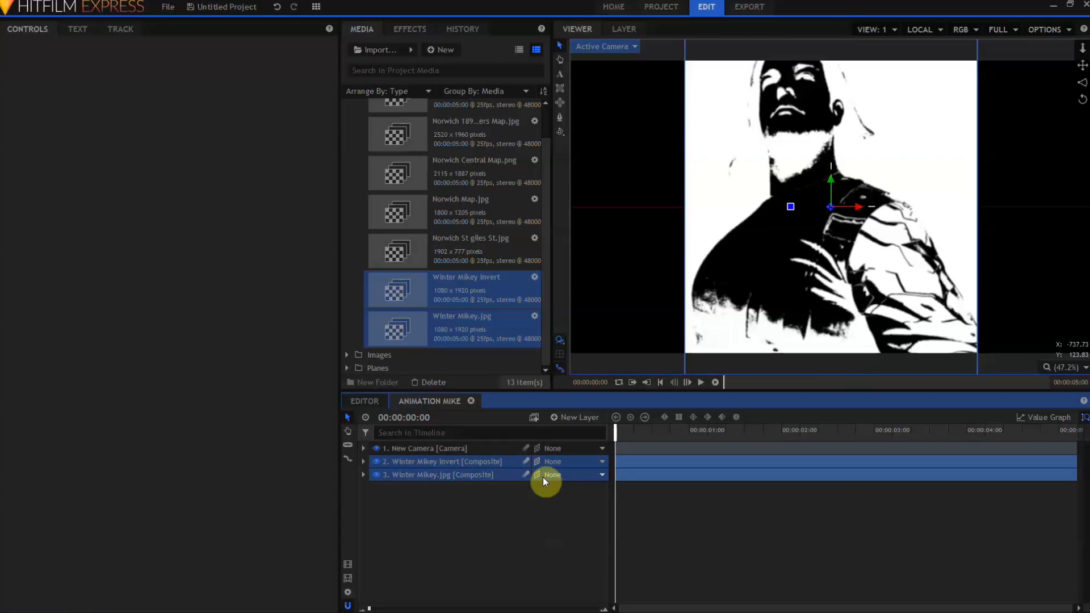
Parent the Winter Mikey.jpg layer to the Winter Mikey invert layer.
click(457, 462)
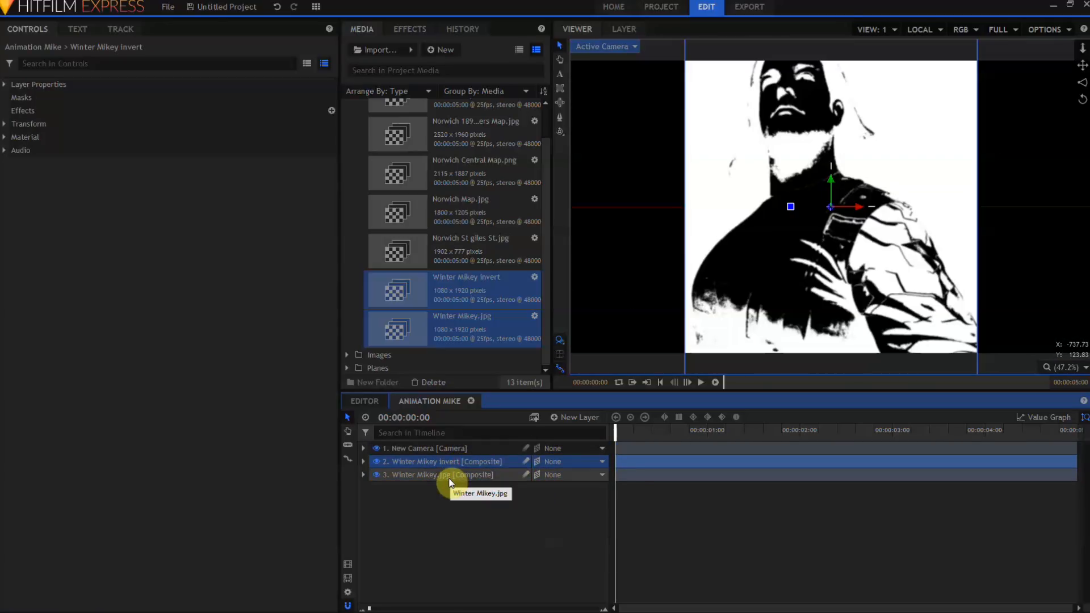
click(566, 480)
click(574, 511)
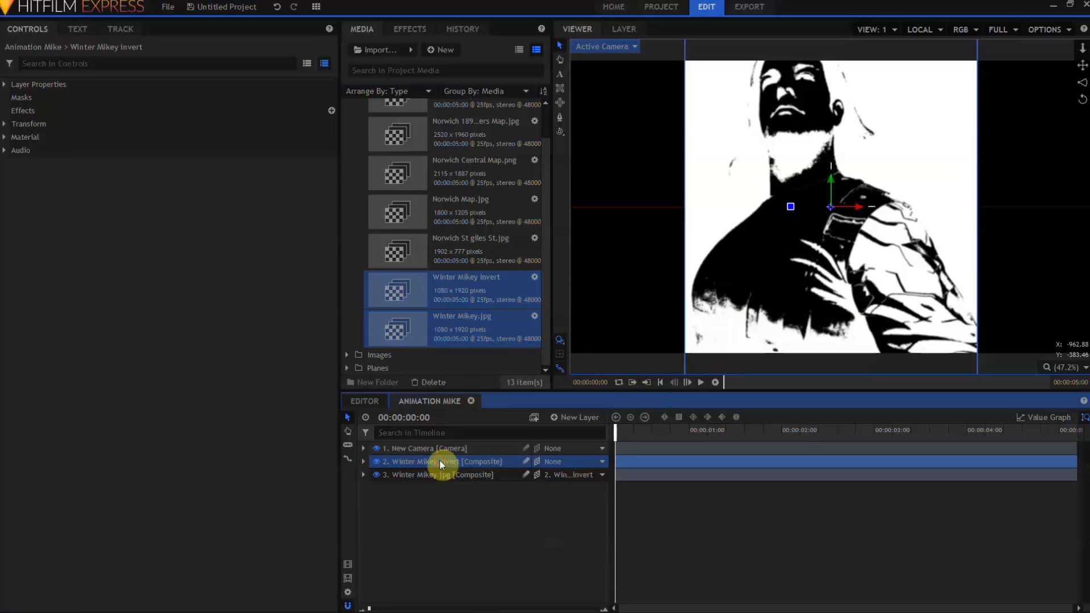
Scale the Winter Mikey invert layer to 74% and move it to position 192.7, -31.7, 0.
click(5, 125)
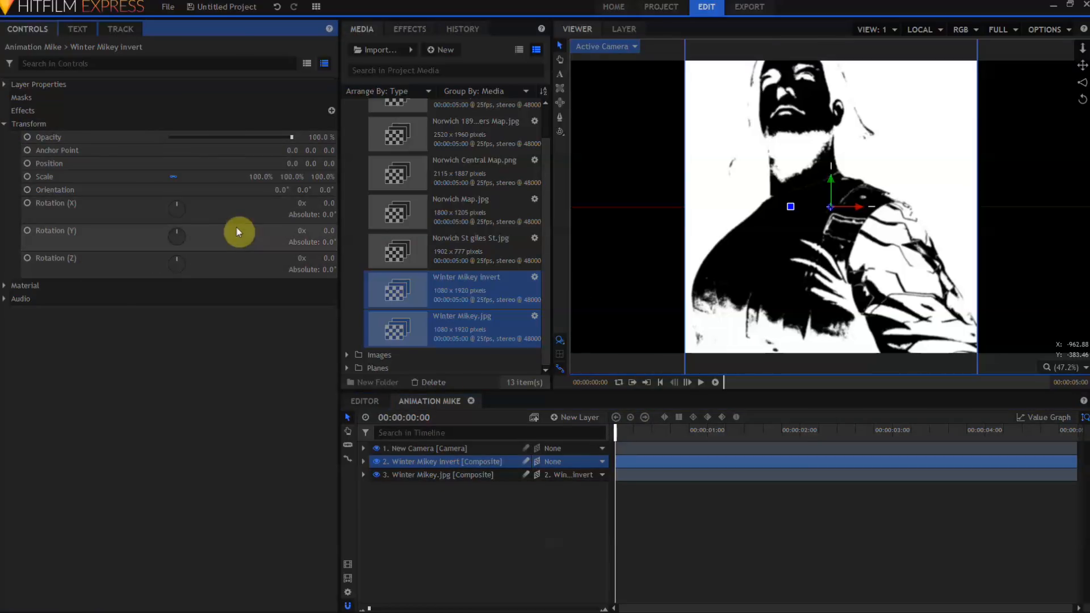
drag(261, 176, 230, 177)
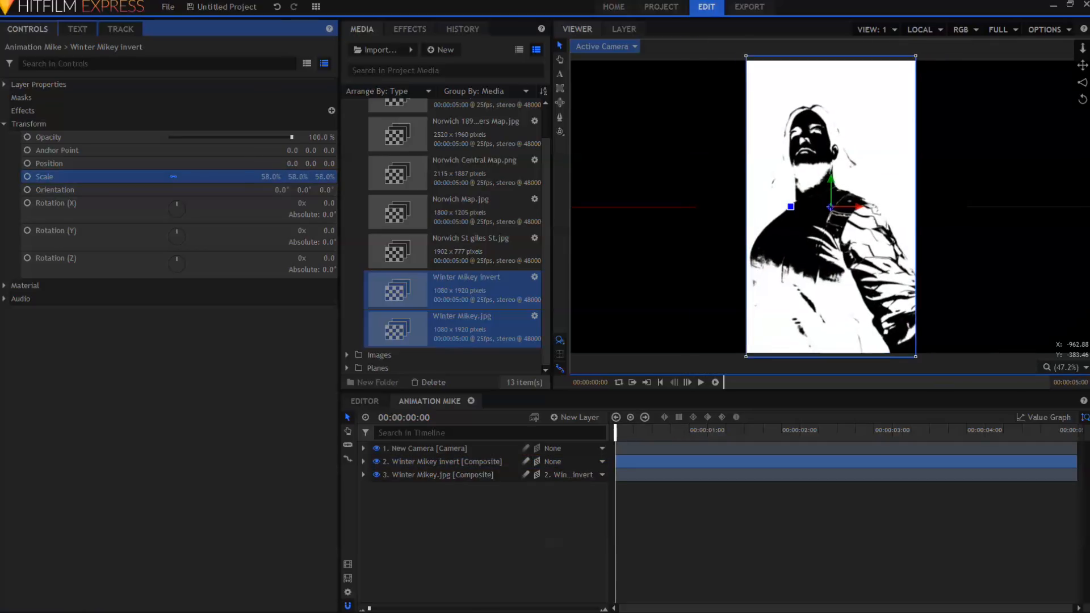
drag(855, 214, 881, 214)
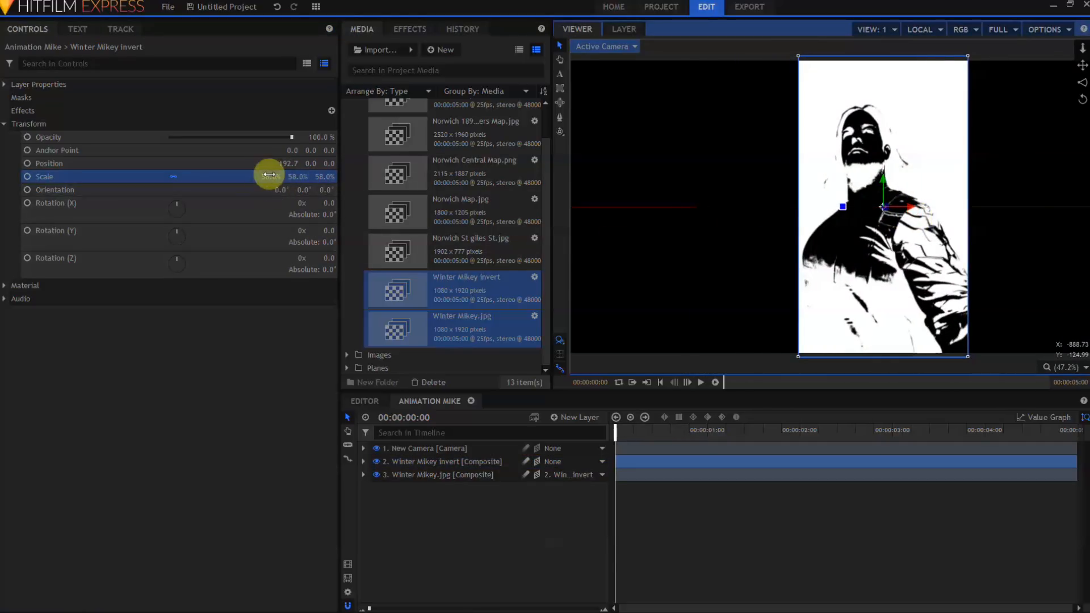
drag(268, 175, 281, 176)
drag(881, 177, 882, 189)
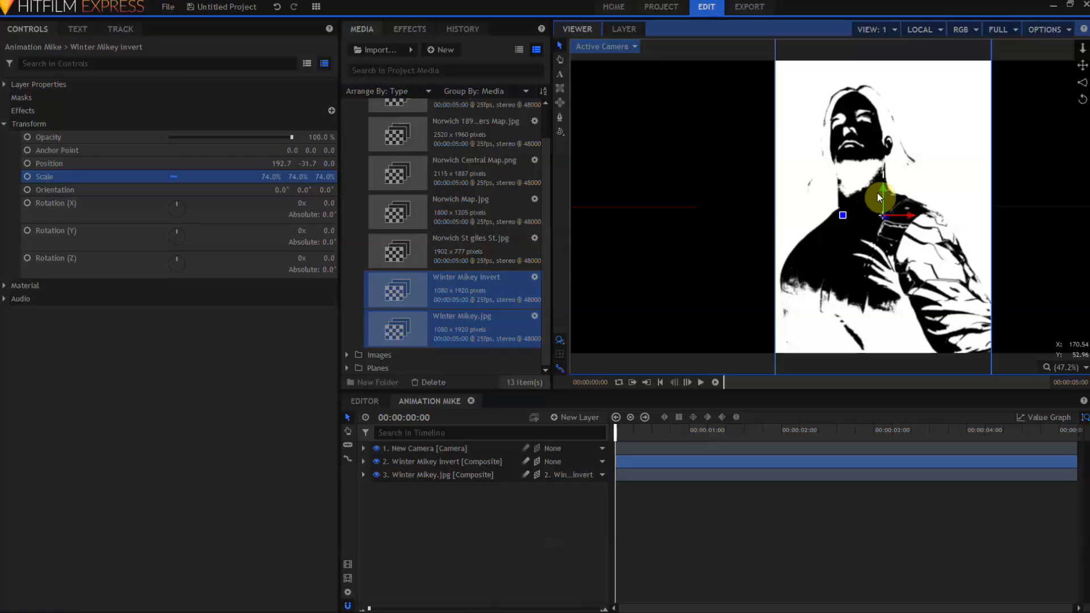
Hide both Winter Mikey layers and add the four Norwich map composite shots at the top of the layer stack.
click(378, 463)
click(376, 477)
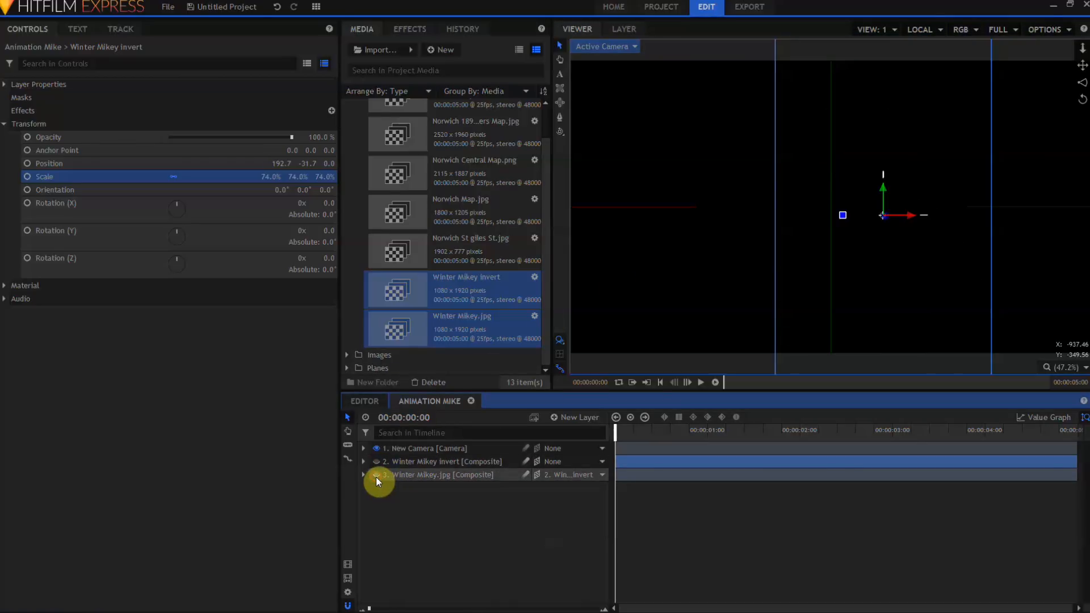
scroll(545, 182, up, 1)
drag(448, 162, 440, 448)
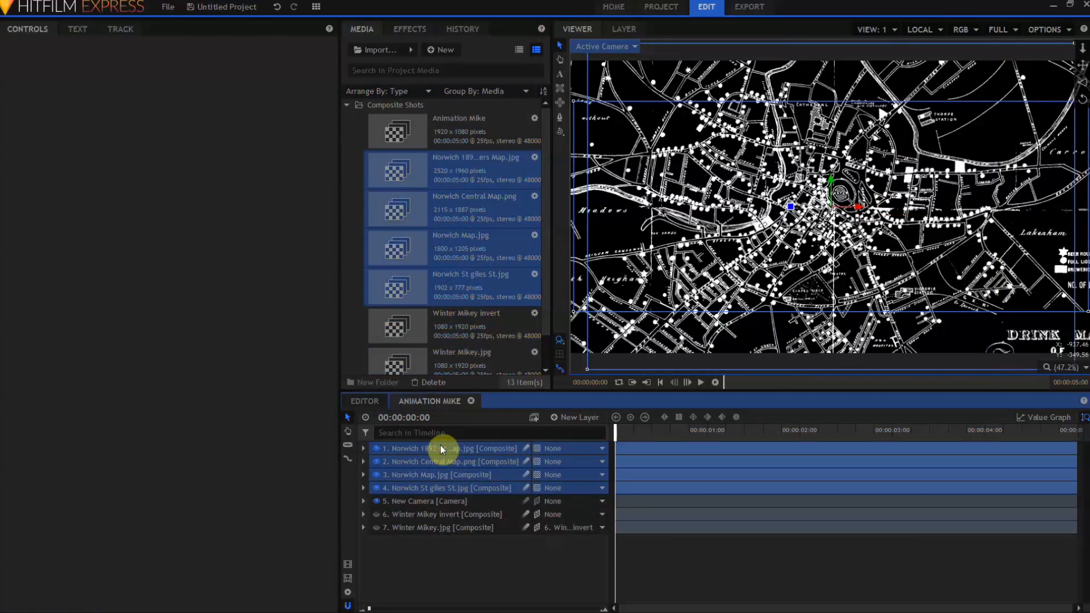
Hide the 1892 Drinkers Map, Norwich Map and St giles St layers, leaving only Norwich Central Map shown among the maps.
click(440, 448)
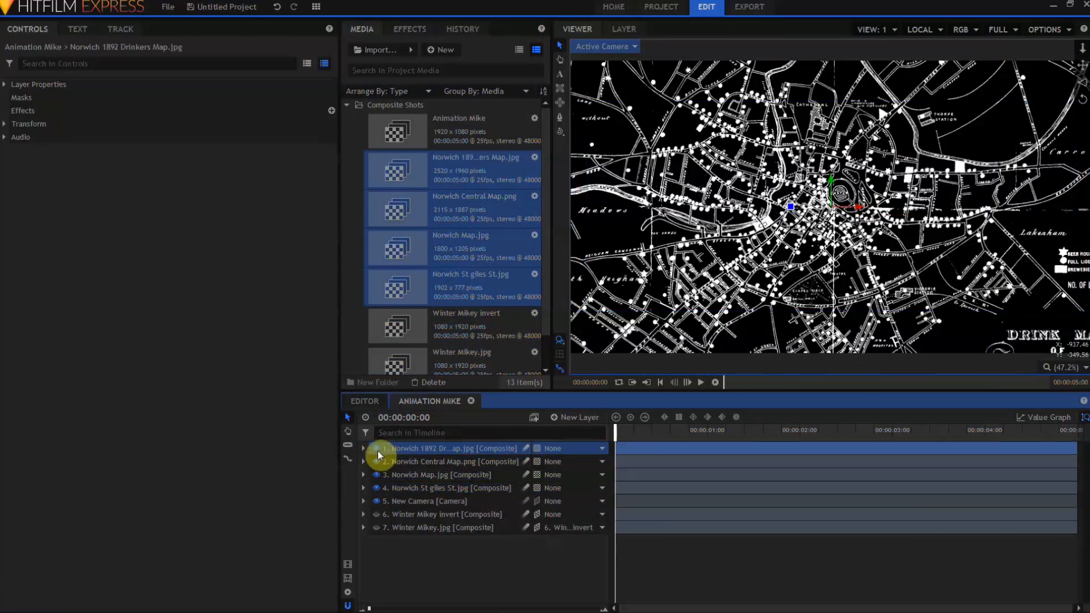
click(376, 448)
click(377, 463)
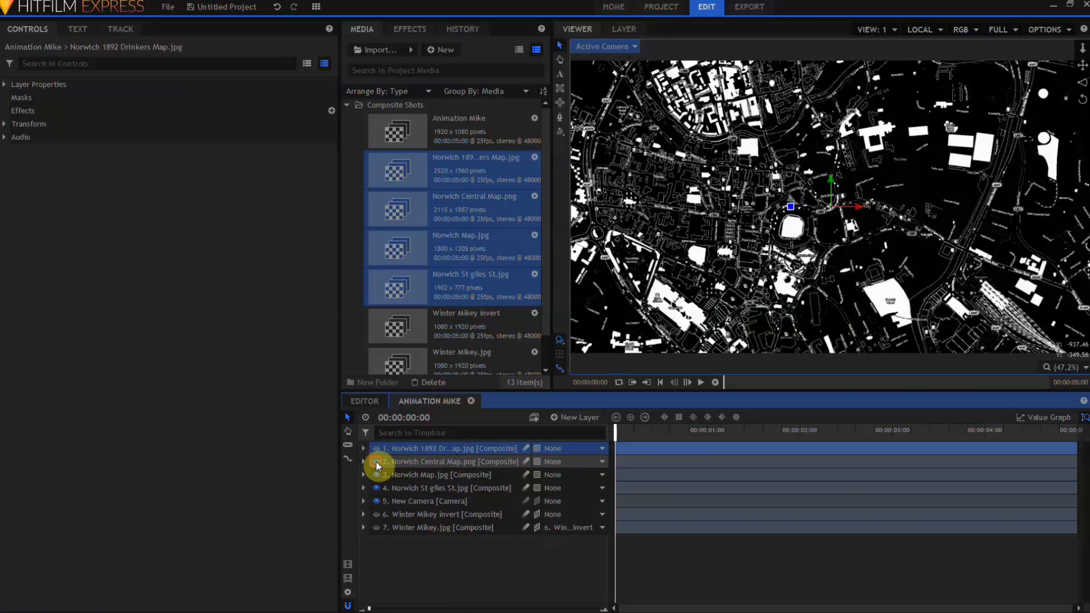
click(376, 475)
click(376, 476)
click(376, 476)
click(376, 478)
click(377, 467)
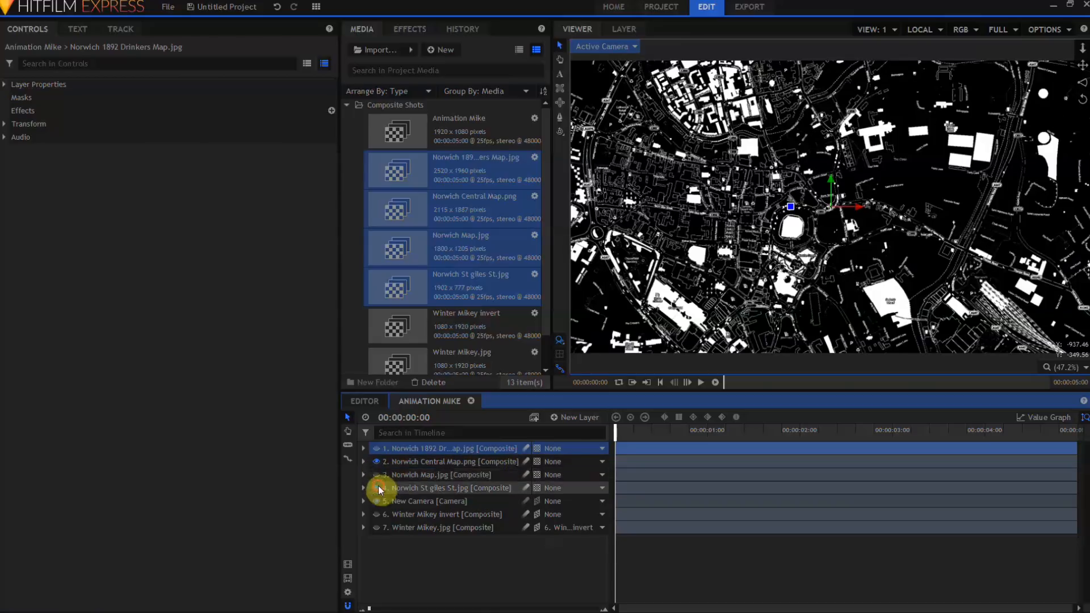
Rename the Norwich Central Map layer to "background Map" and move it below the other map layers.
click(401, 462)
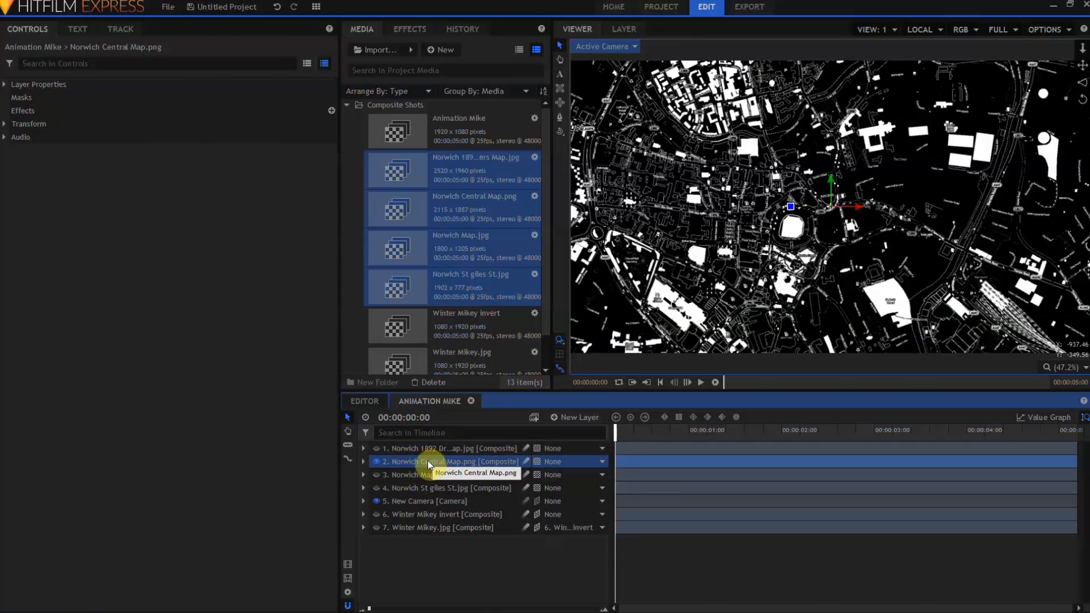
double_click(429, 461)
text(background M)
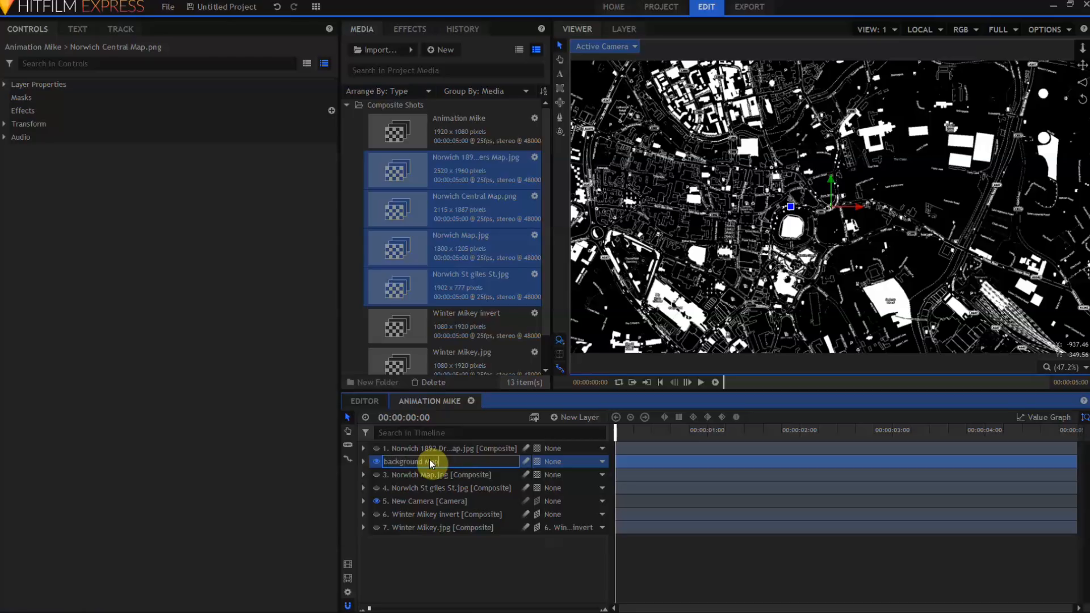
text(ap)
key(Return)
drag(429, 459, 432, 495)
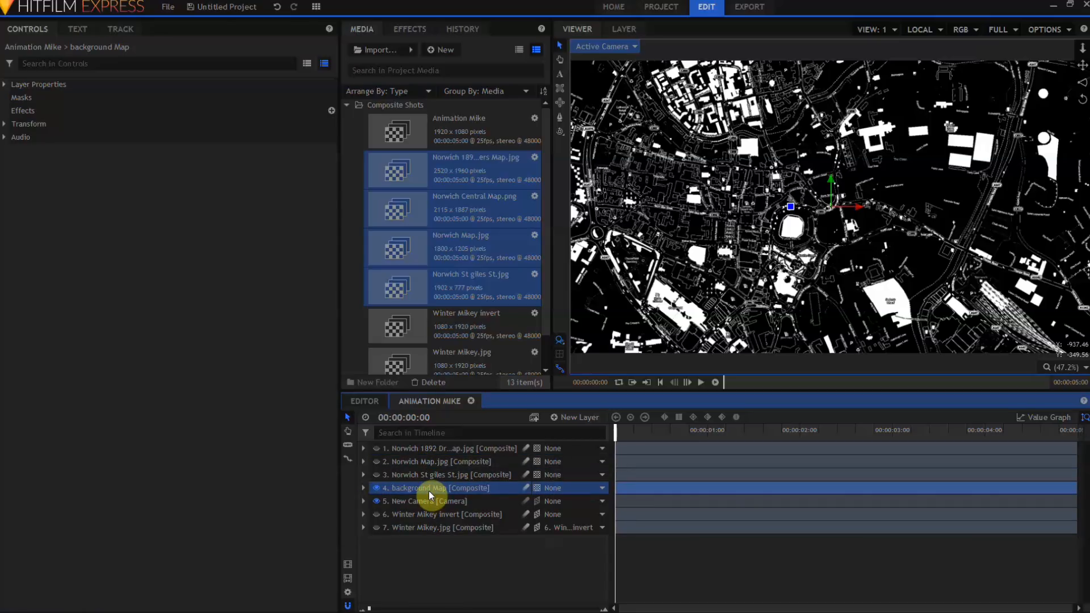
Make the background Map a 3D layer, push it back to Z position -3483, and scale it to 265%.
click(536, 488)
click(556, 518)
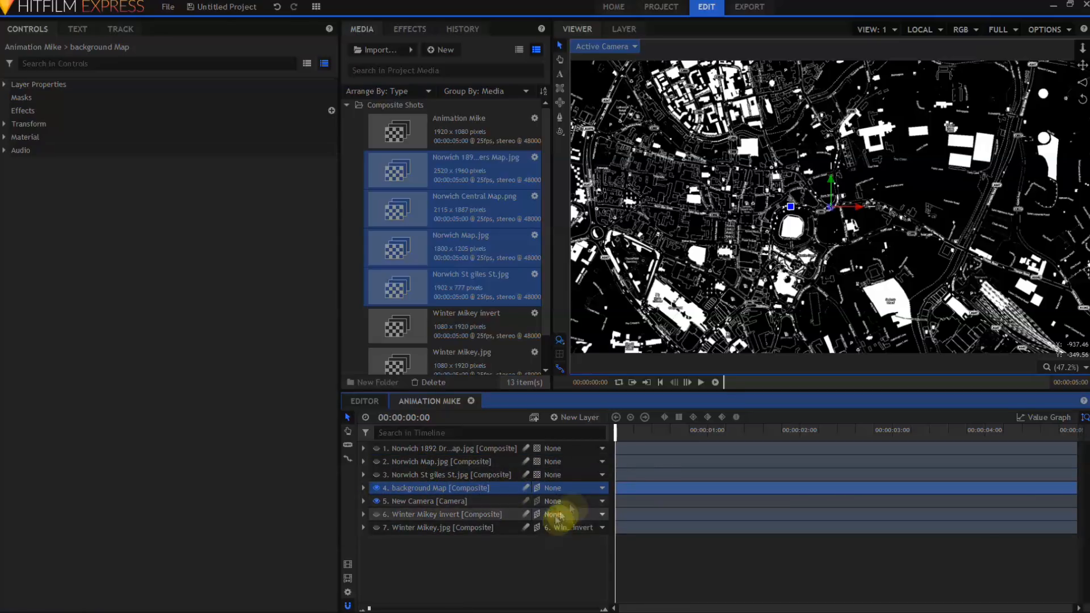
drag(831, 209, 852, 88)
click(5, 124)
drag(322, 177, 415, 177)
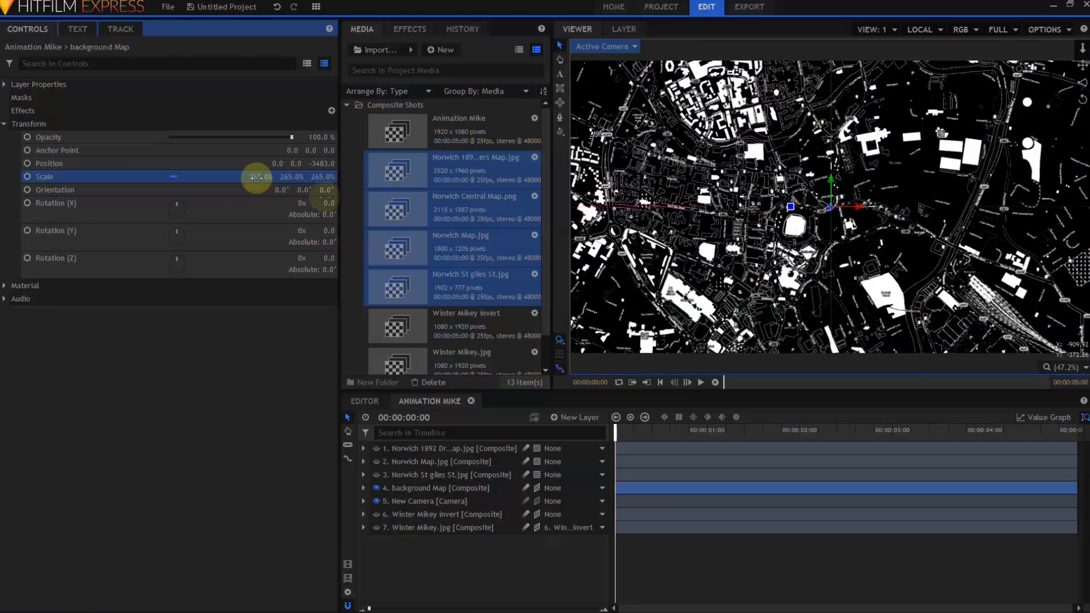
Shift the background Map to X -166.2, Y -13.8, enlarge it to 296%, and set its Z orientation to 346.2°.
drag(859, 208, 789, 224)
drag(260, 176, 278, 177)
drag(835, 209, 842, 201)
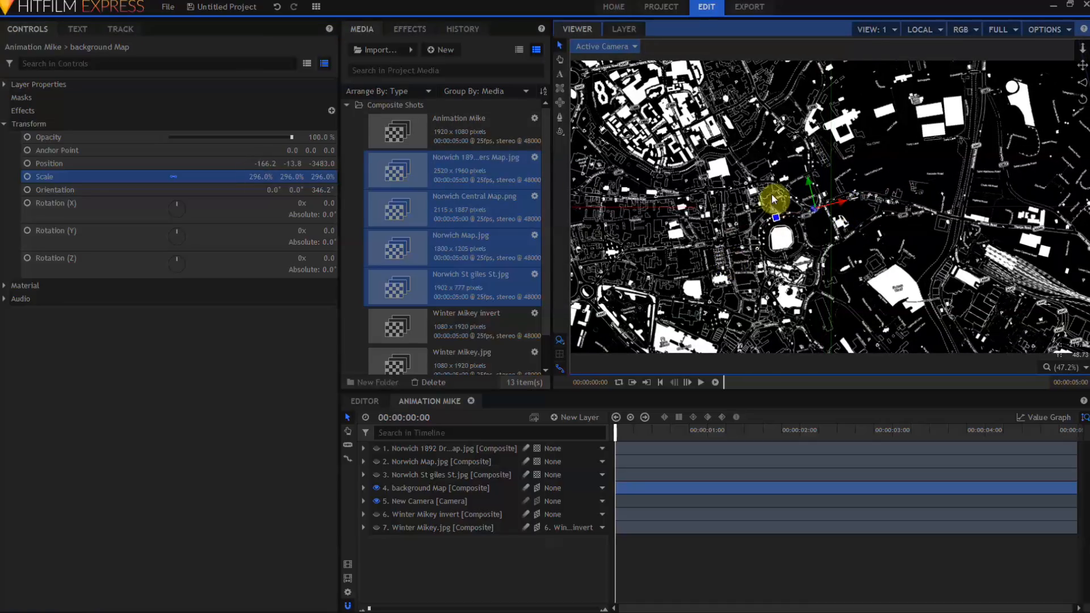
scroll(772, 193, down, 2)
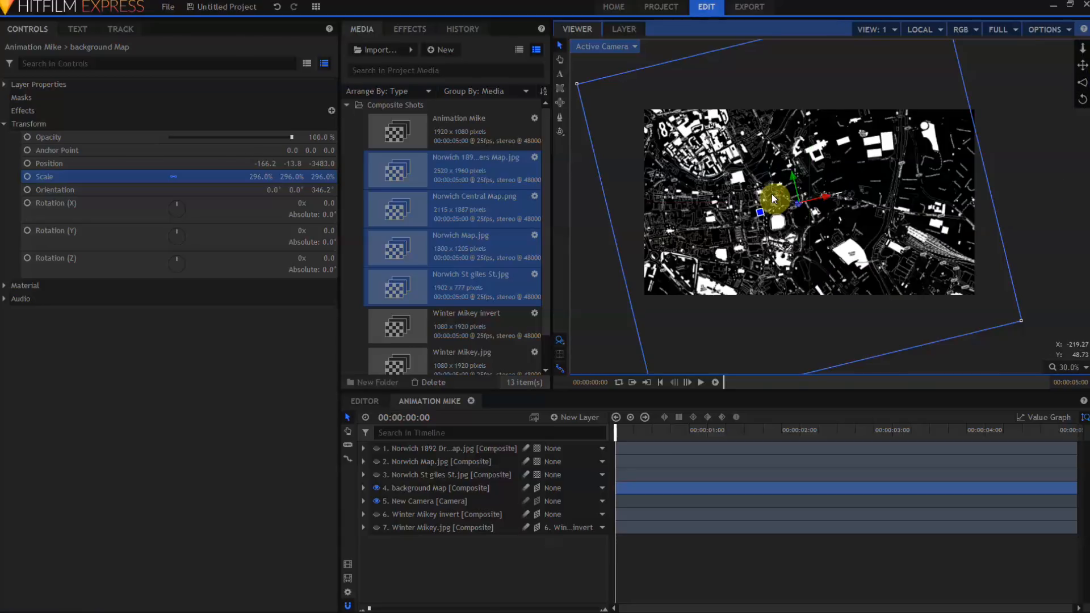
Draw a rectangular mask over the left part of the background Map and set its Feather Strength to 266 px.
click(408, 489)
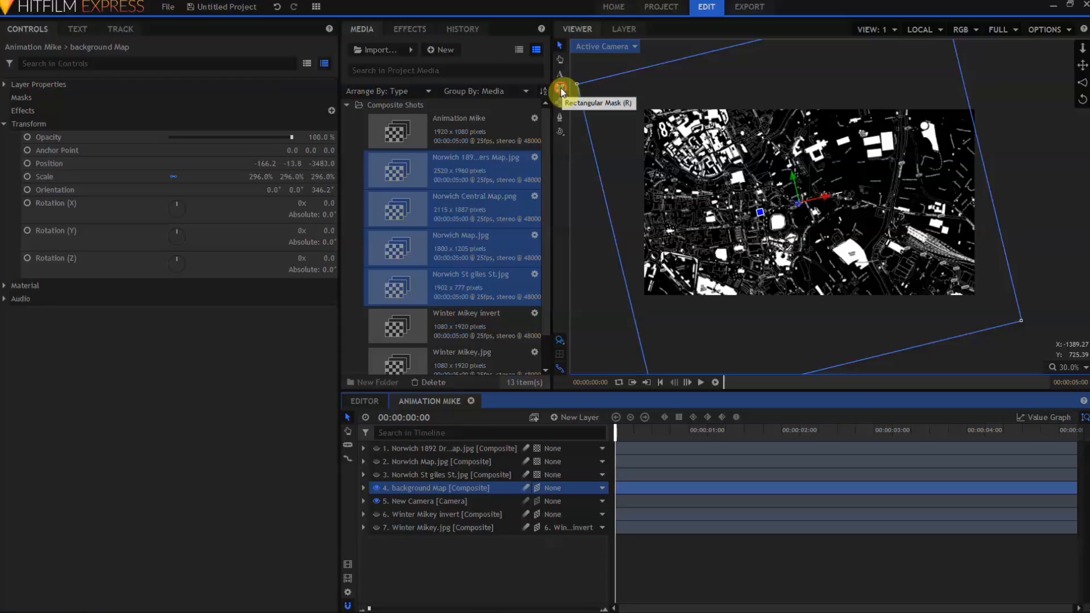
click(561, 90)
drag(611, 86, 748, 326)
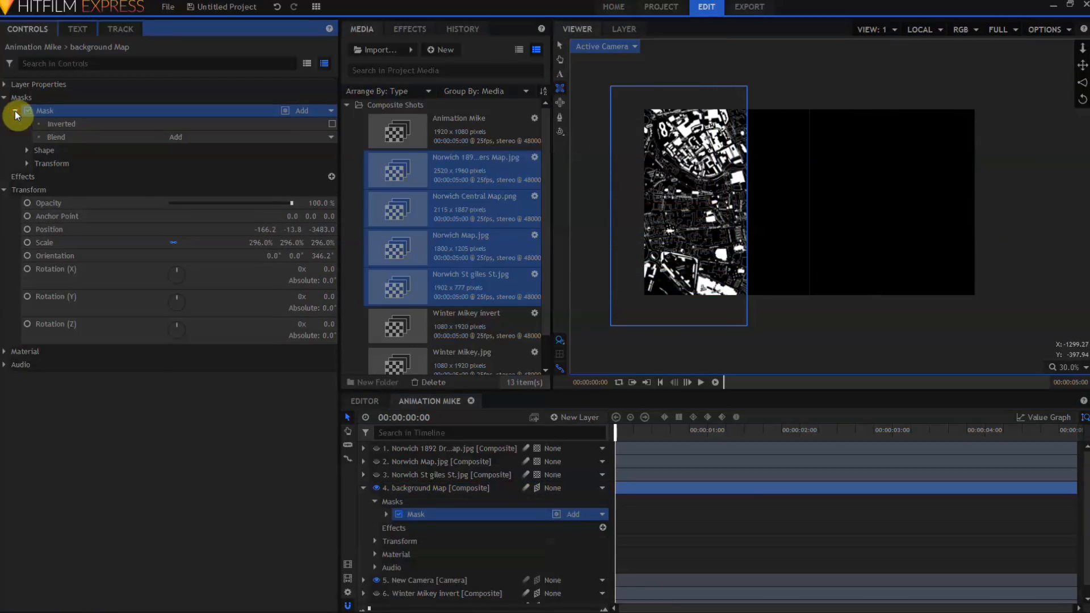
click(26, 150)
drag(318, 191, 444, 190)
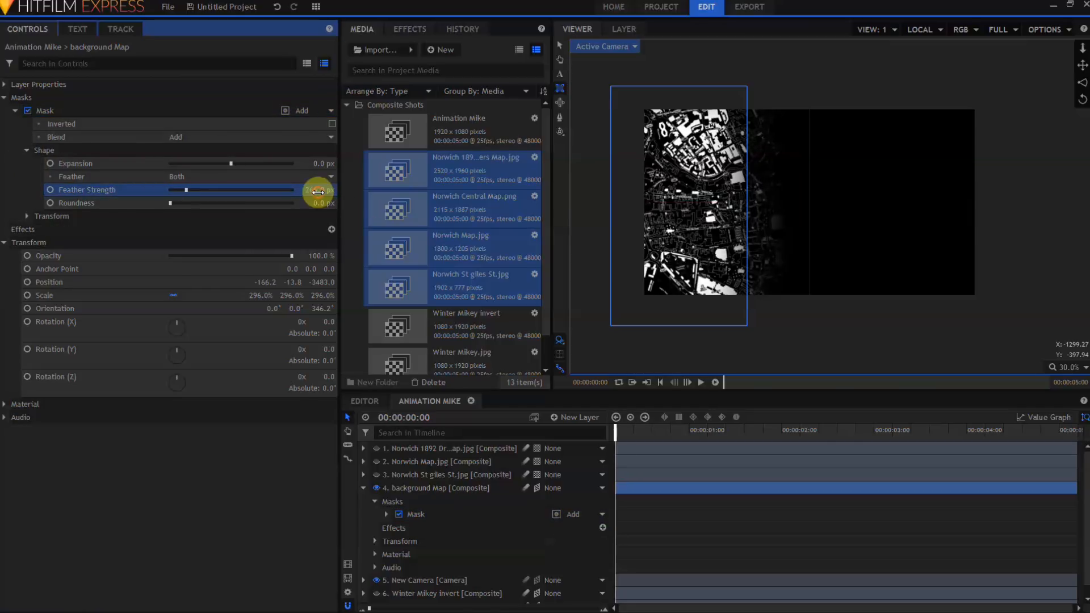
Enable keyframing on the mask's Path and, at 00:00:04:24, widen the mask toward the right of the frame.
click(26, 216)
click(57, 229)
drag(615, 430, 1073, 430)
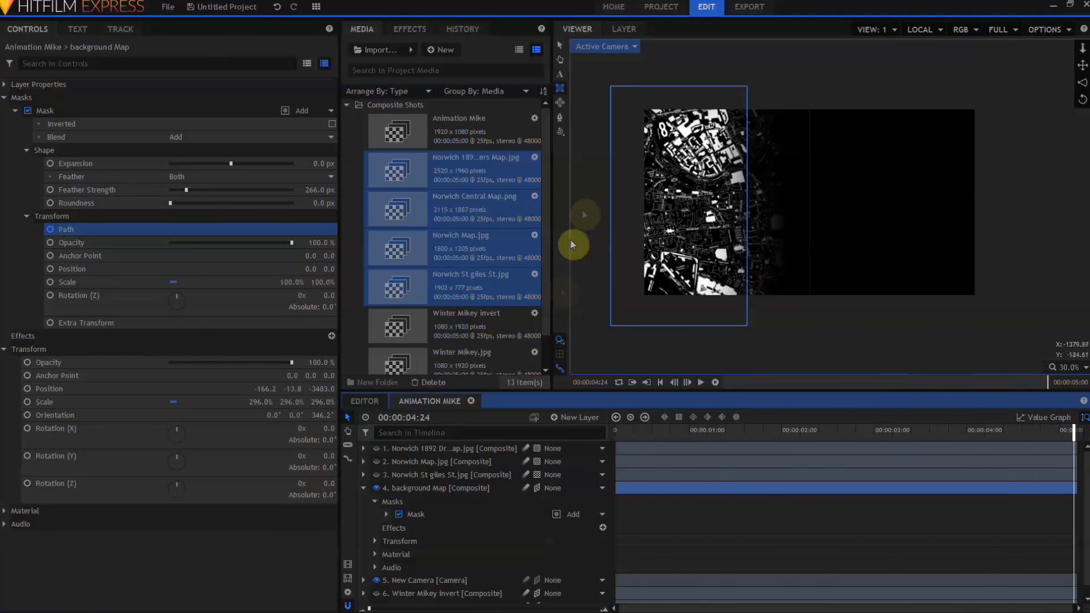
click(559, 48)
drag(771, 184, 775, 185)
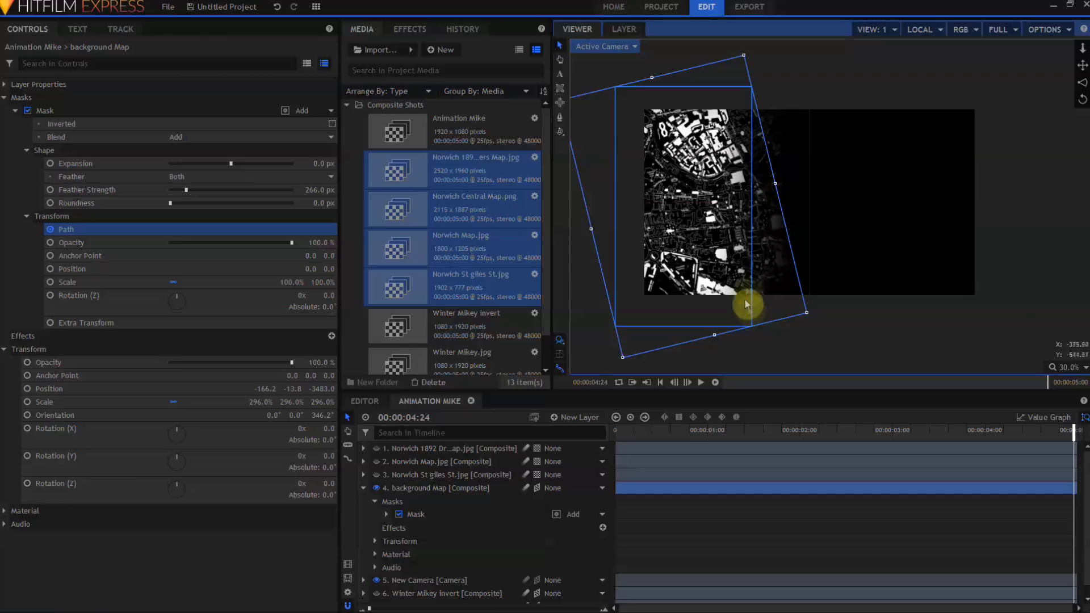
click(45, 110)
drag(820, 312, 1036, 349)
drag(816, 169, 872, 187)
click(1068, 368)
click(1058, 502)
At the first frame, narrow the mask to a strip along the left side of the frame.
drag(1074, 430, 497, 389)
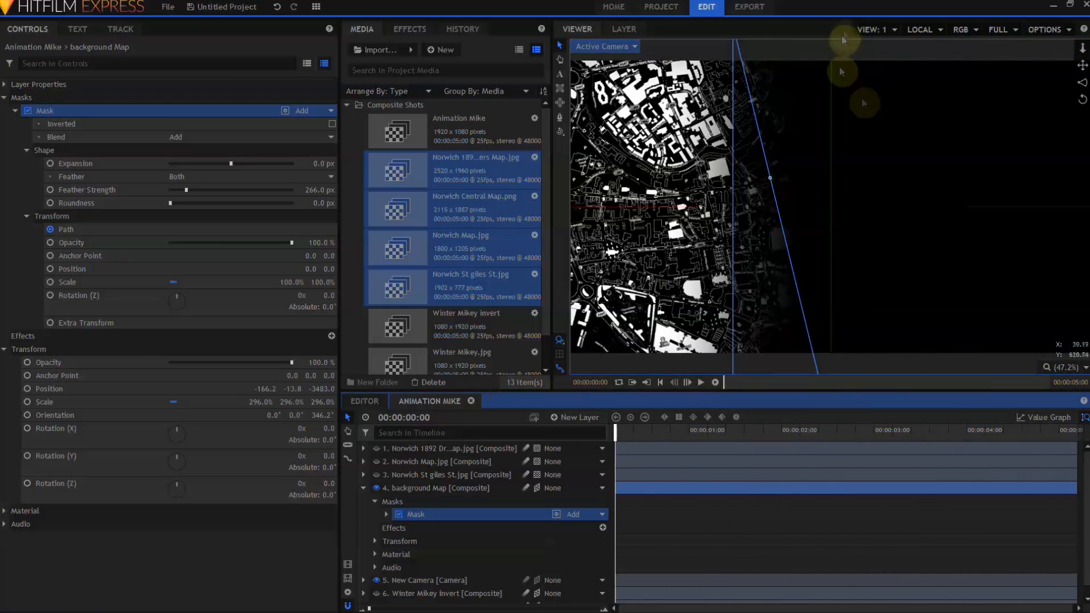
scroll(981, 177, down, 3)
click(877, 309)
click(411, 514)
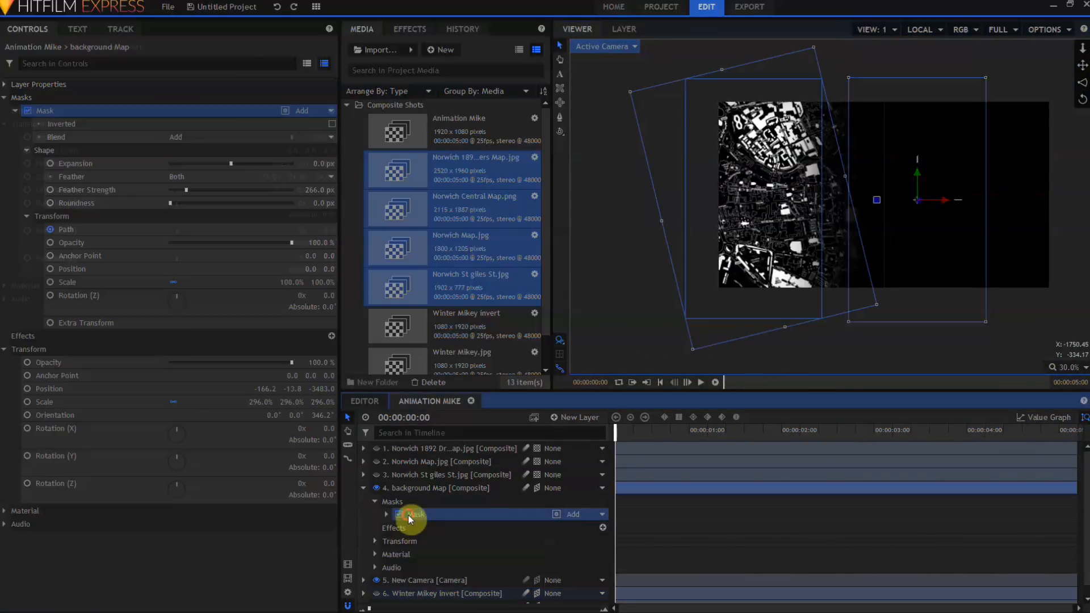
drag(877, 309, 721, 212)
click(1069, 368)
click(1078, 500)
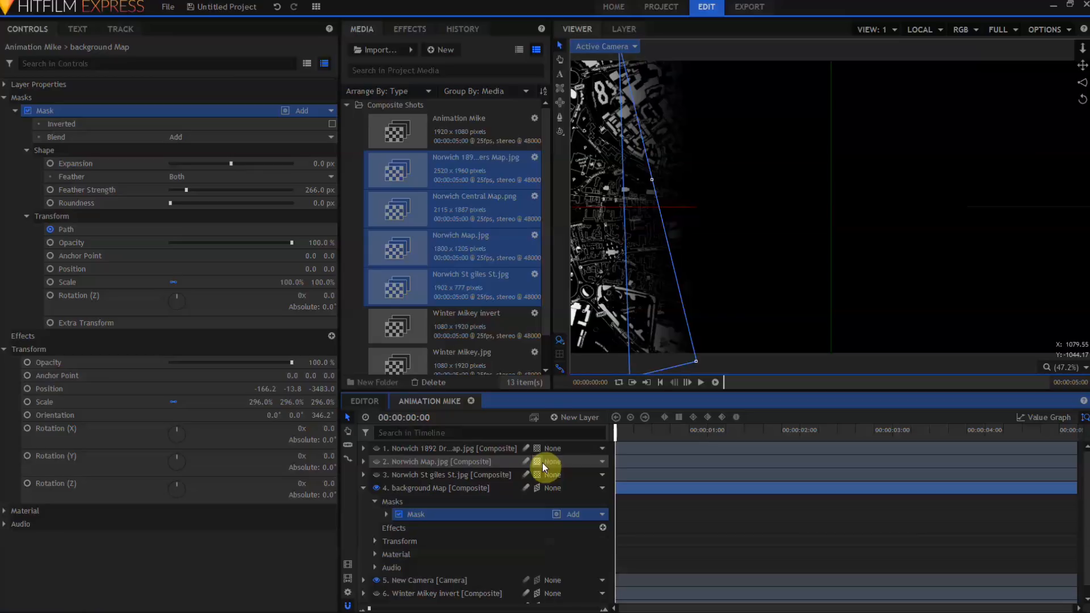
Find the Color Gradient effect and apply it to the background Map layer.
click(410, 30)
click(413, 47)
text(gradi)
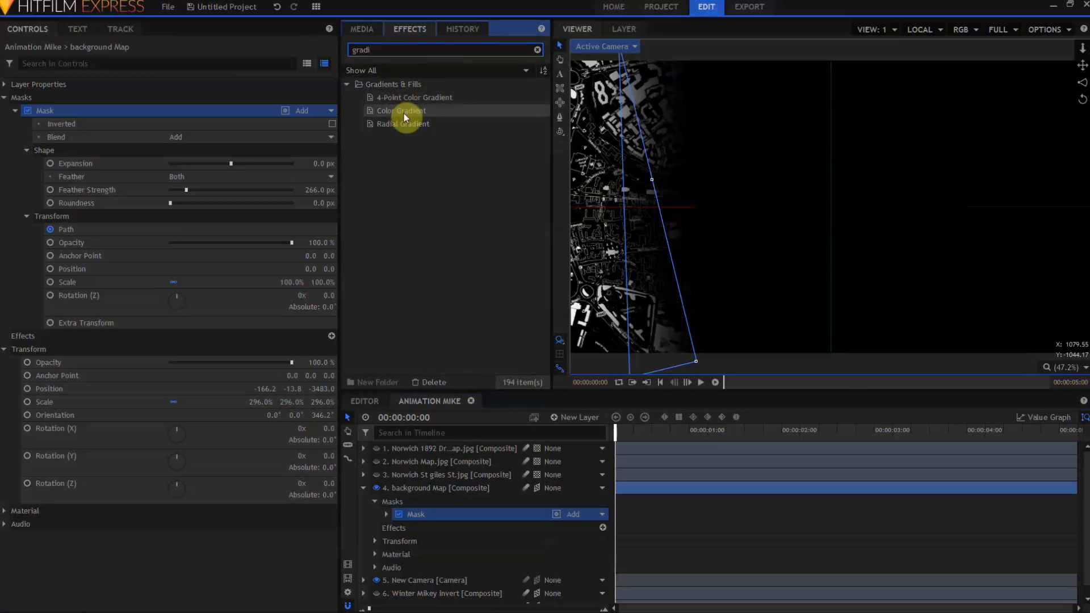
drag(404, 114, 20, 351)
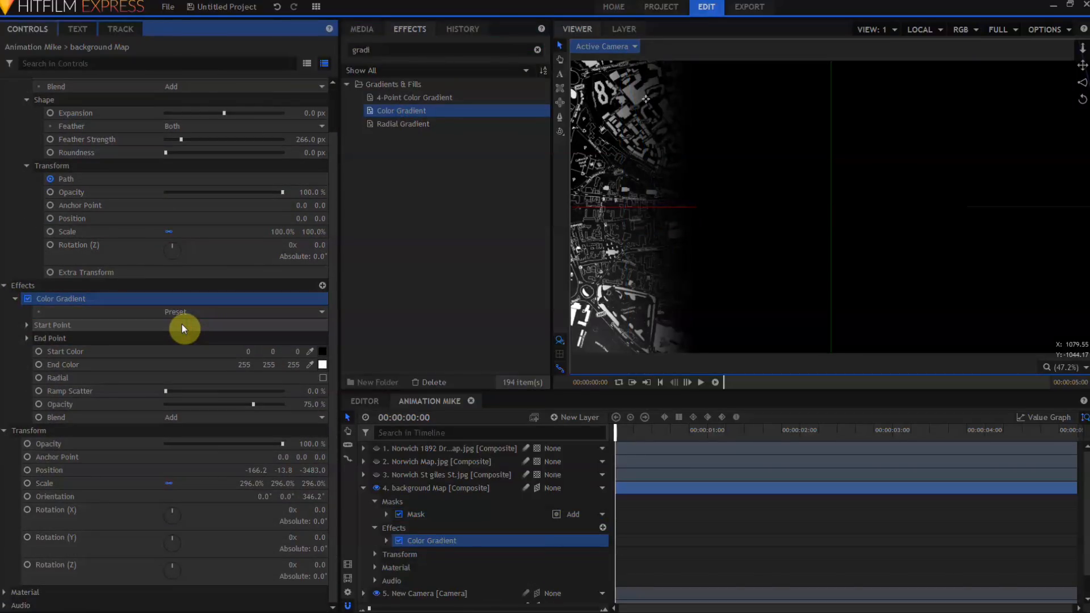
Set the Color Gradient's start color to dark red (170, 0, 0) and its end color to bright red (255, 0, 0).
click(323, 356)
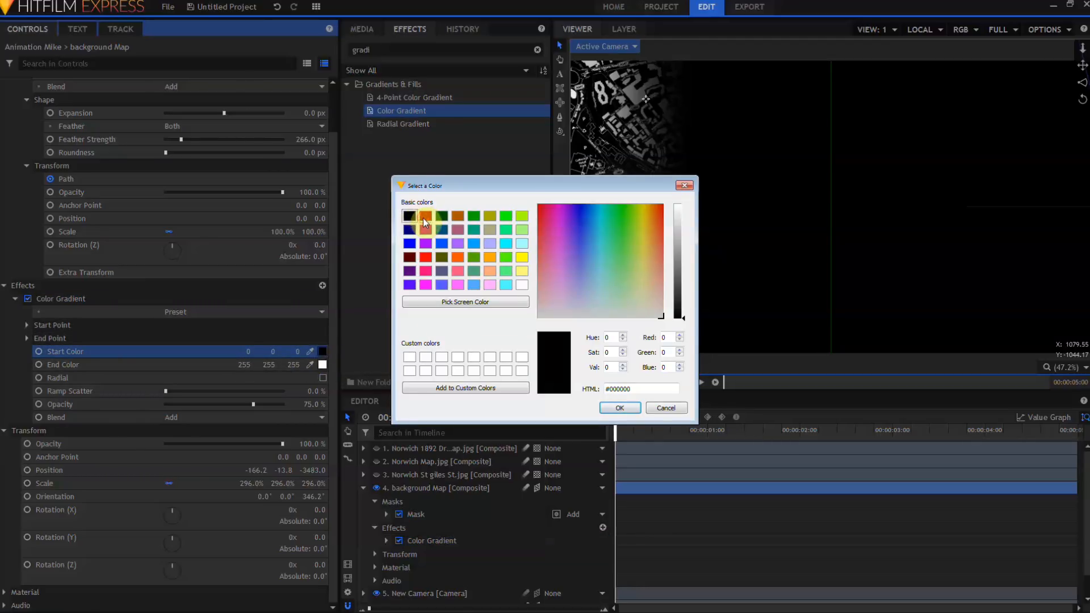
click(426, 216)
click(621, 408)
click(322, 367)
click(425, 259)
click(625, 409)
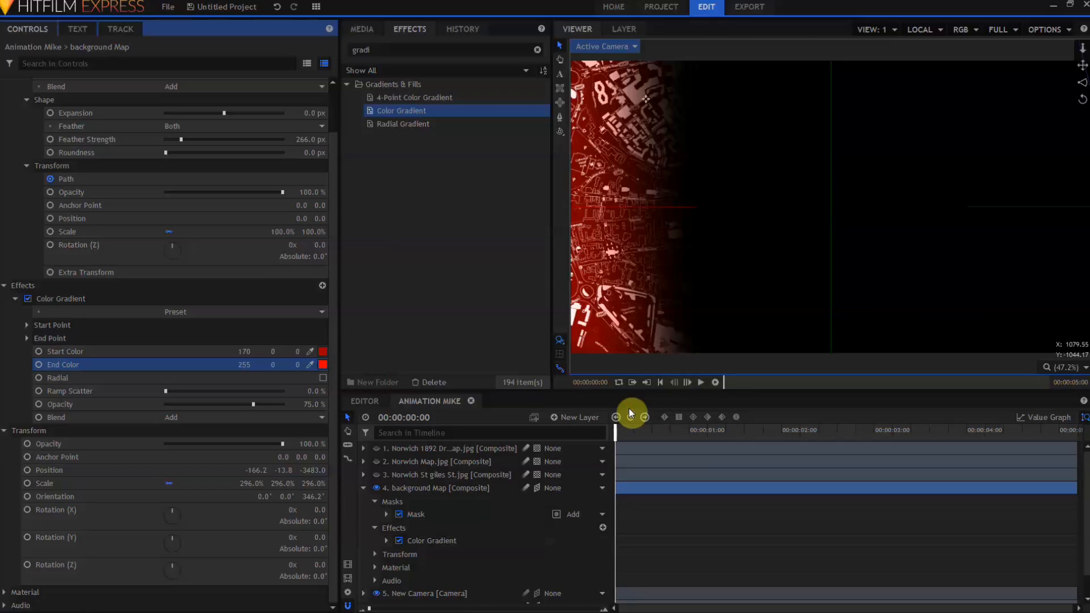
Set the Color Gradient's blend mode to Multiply and its opacity to 100%.
click(292, 417)
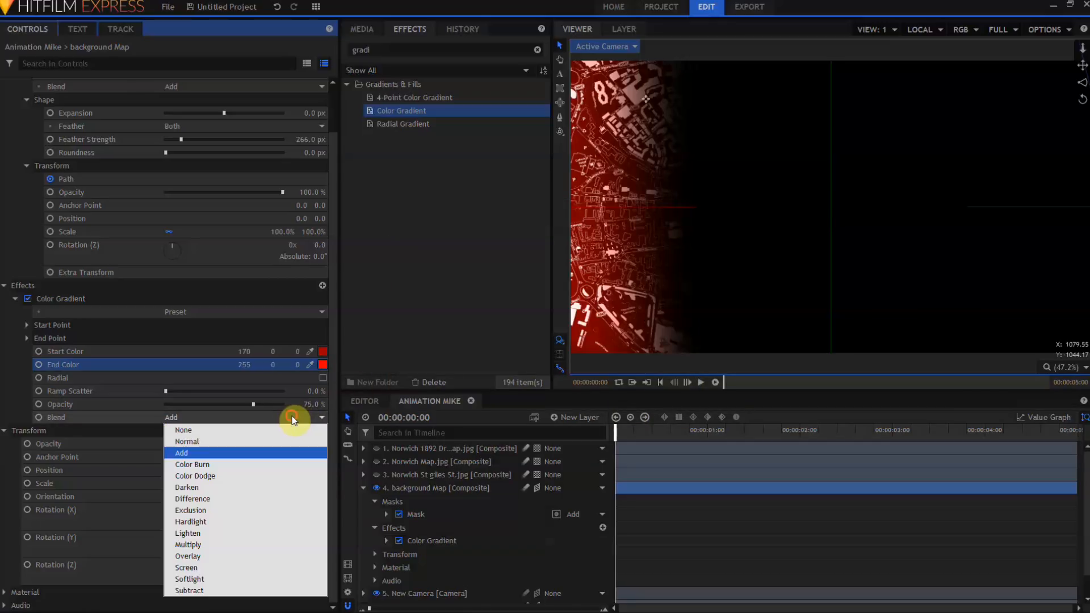
click(227, 545)
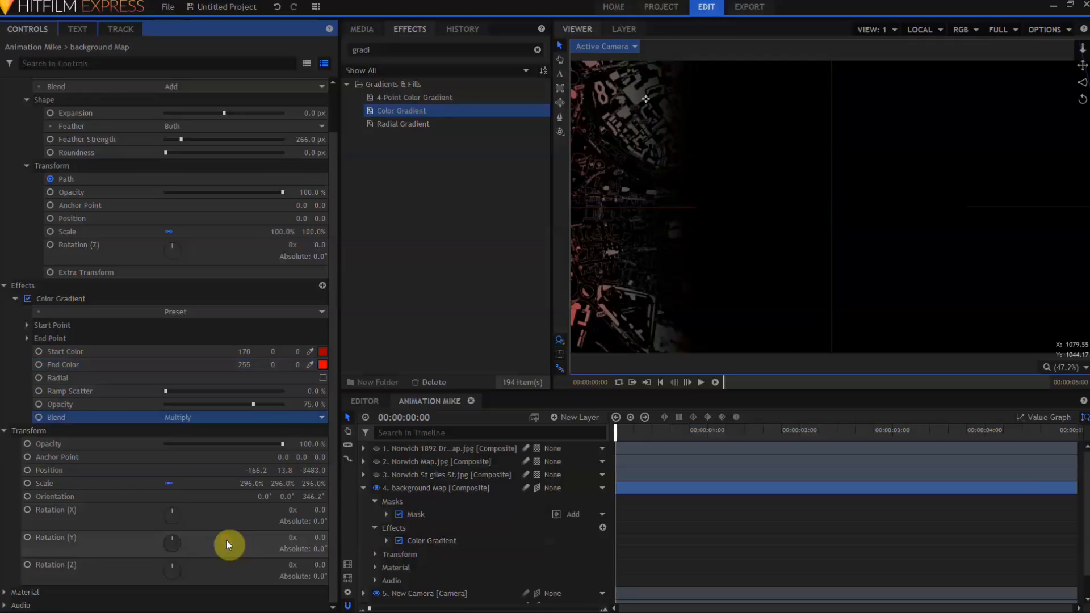
drag(253, 405, 309, 412)
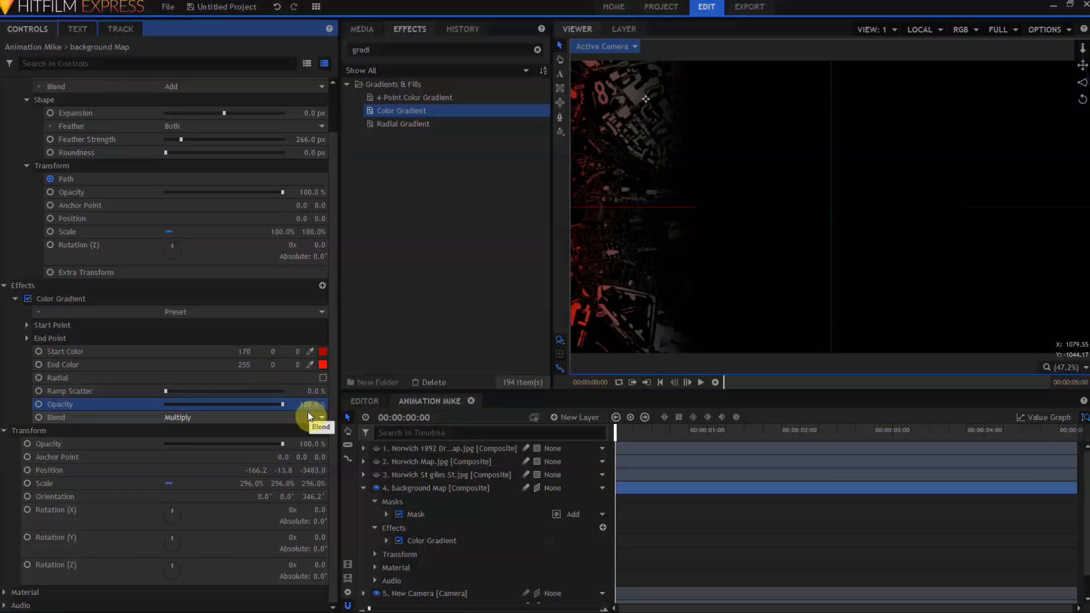
Place the Color Gradient's start and end points near the top and bottom of the visible left strip and enable keyframes on both positions.
scroll(834, 138, down, 3)
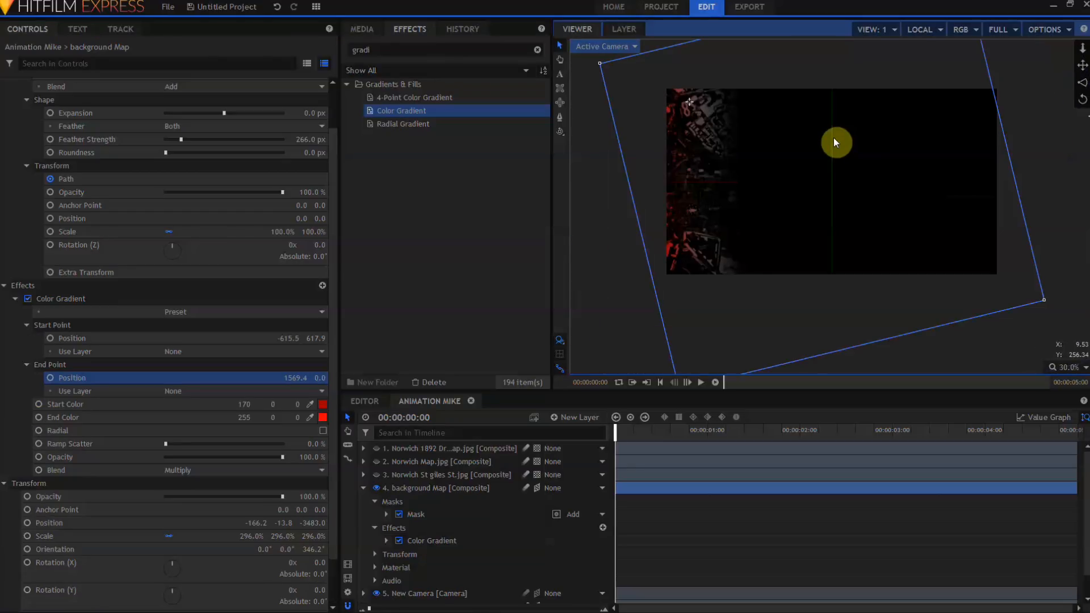
scroll(834, 138, down, 2)
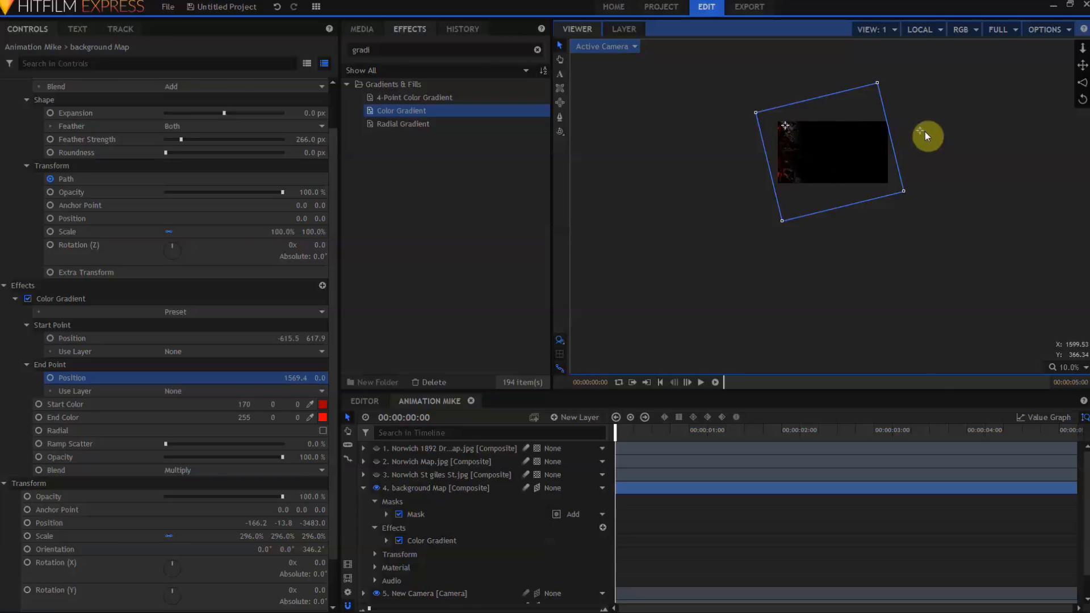
drag(923, 132, 787, 132)
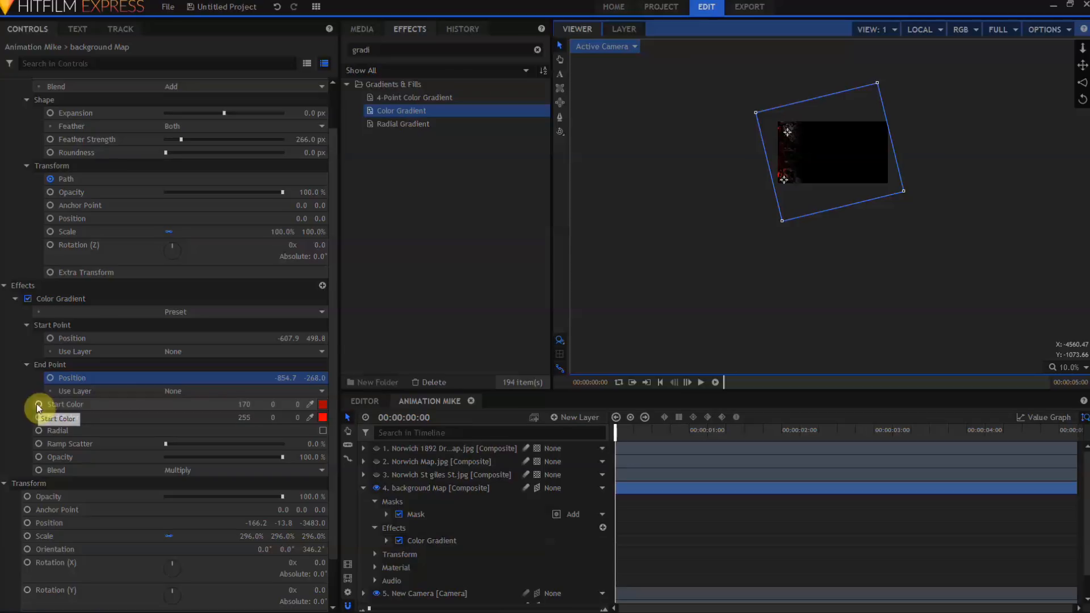
click(50, 379)
click(50, 339)
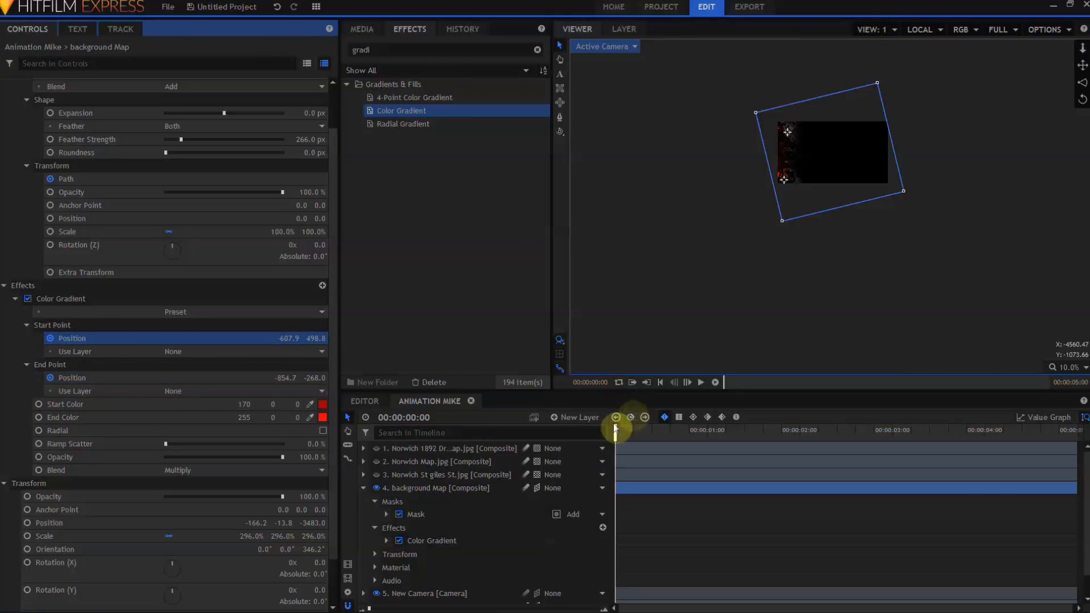
At 00:00:04:24, move the gradient's end point to the frame's upper-right corner and its start point near the lower-left corner.
drag(616, 435, 1075, 433)
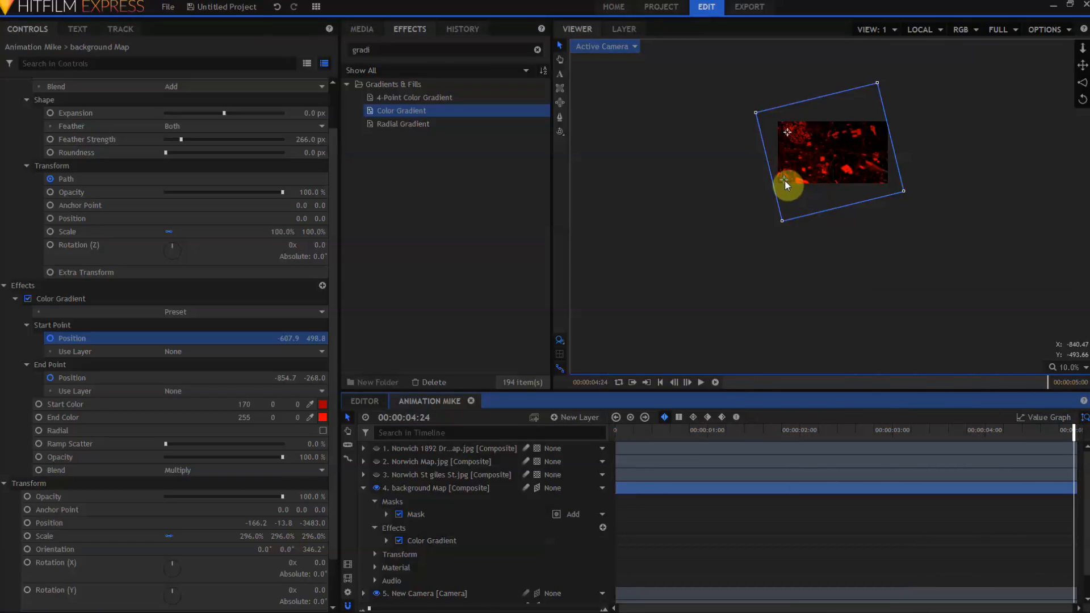
drag(785, 181, 872, 179)
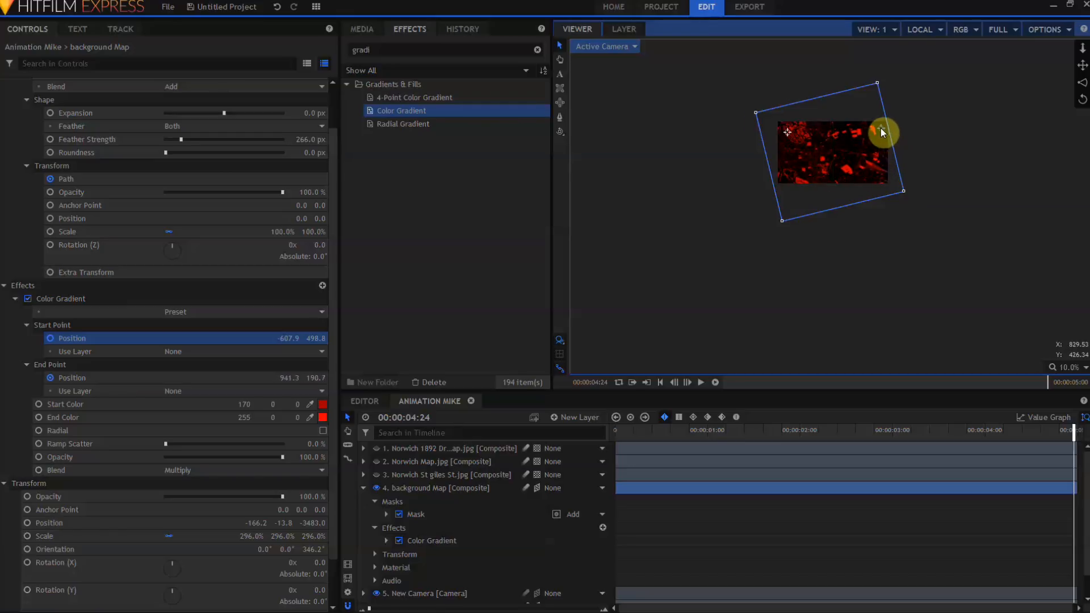
drag(881, 130, 880, 129)
drag(788, 132, 812, 181)
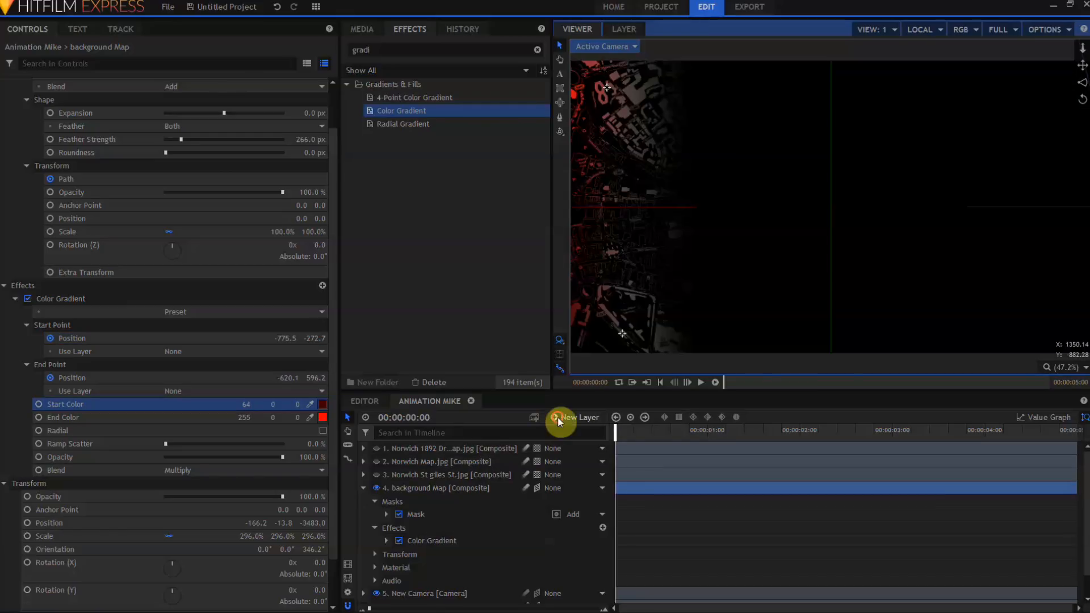
Create a new black 1920 × 1080 plane layer named Outline.
click(558, 418)
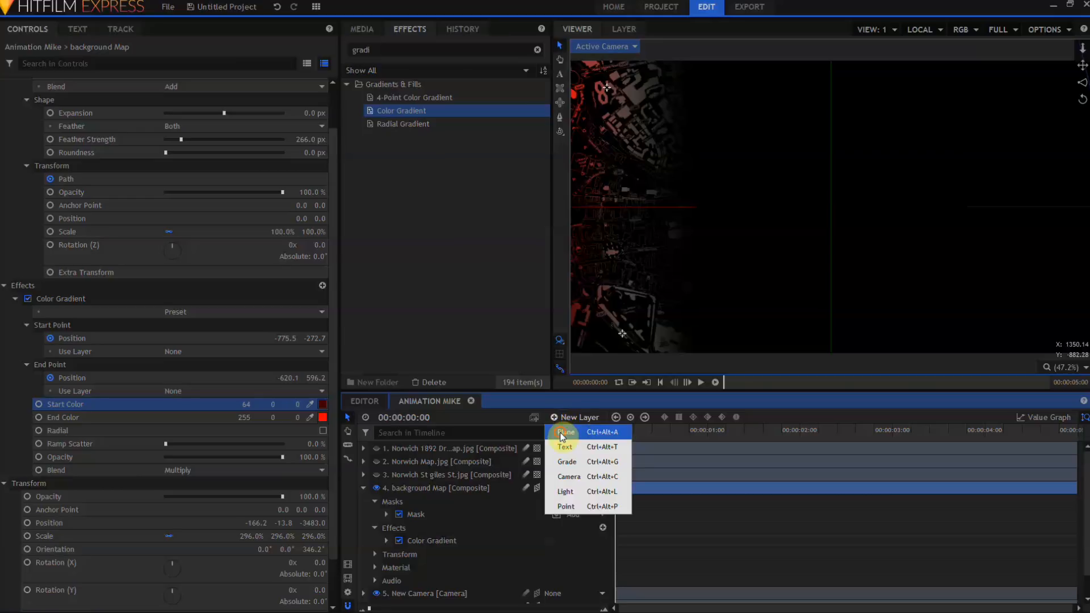
click(560, 431)
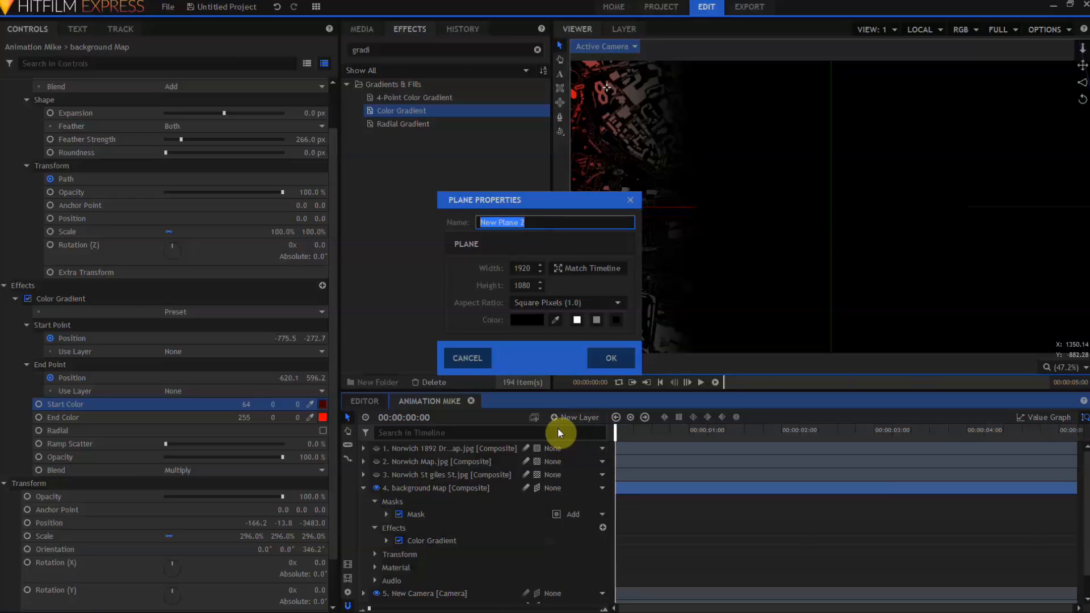
text(Outline)
key(Return)
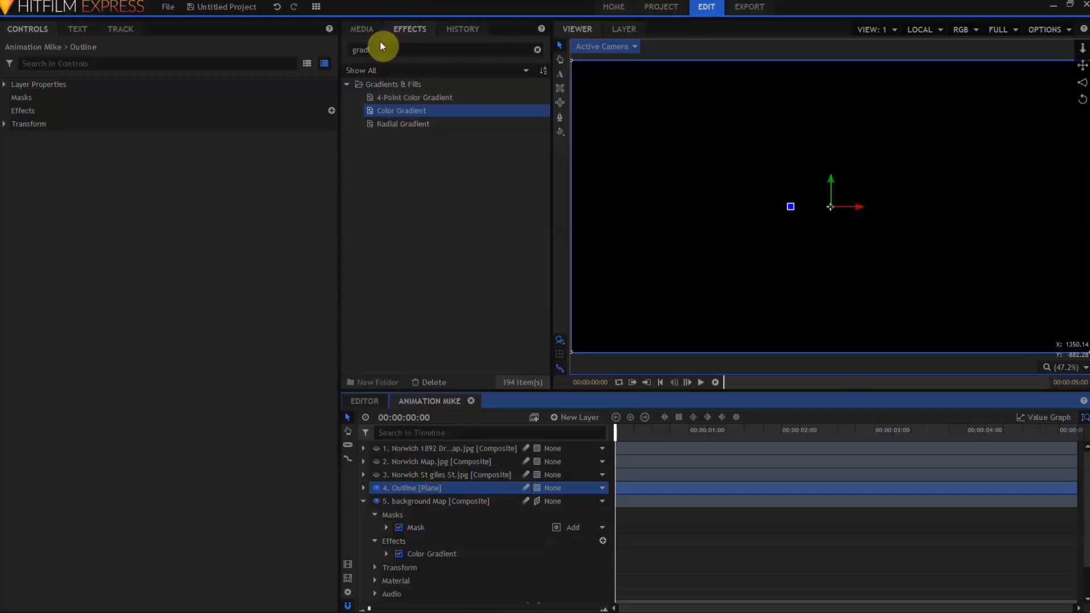
Find the Set Matte effect and apply it to the Outline plane.
drag(385, 50, 290, 56)
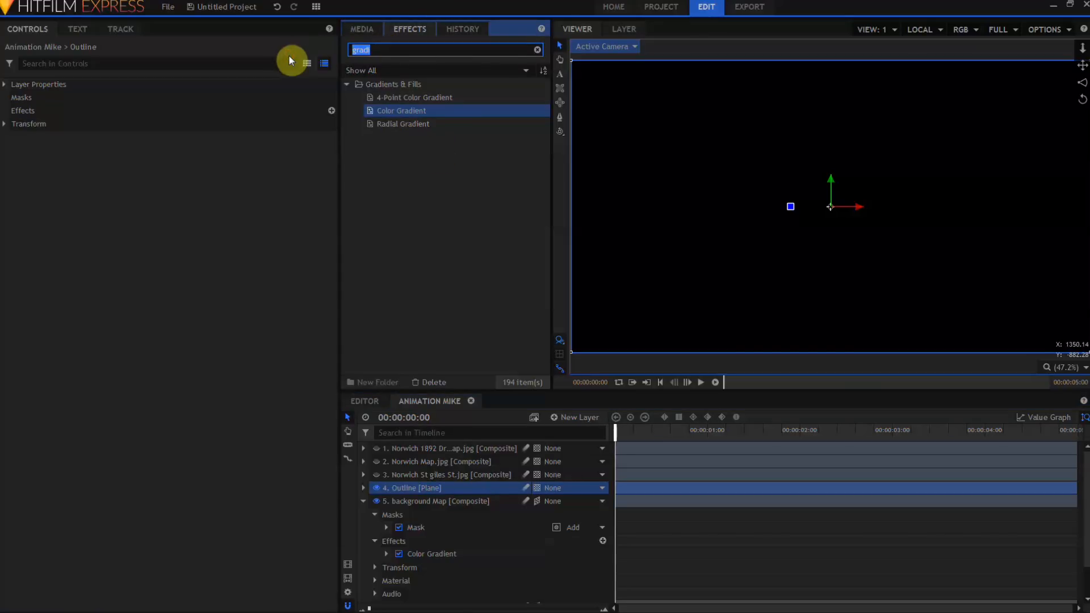
text(set matt)
click(423, 111)
drag(424, 136, 385, 489)
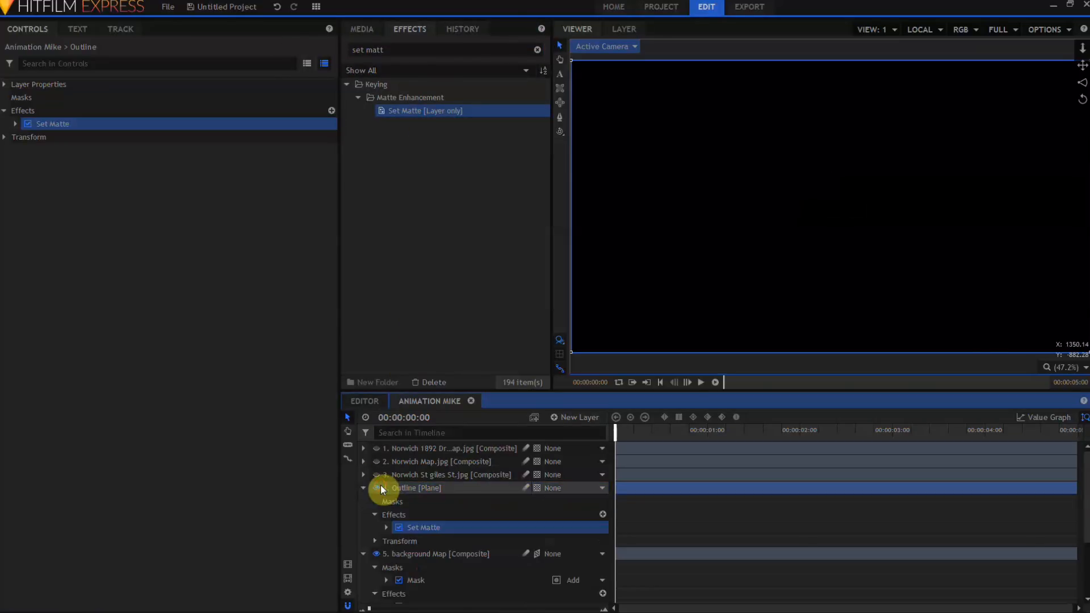
Set the Outline matte's source layer to Winter Mikey.jpg, with Alpha as the matte source and Replace as the blend.
click(14, 124)
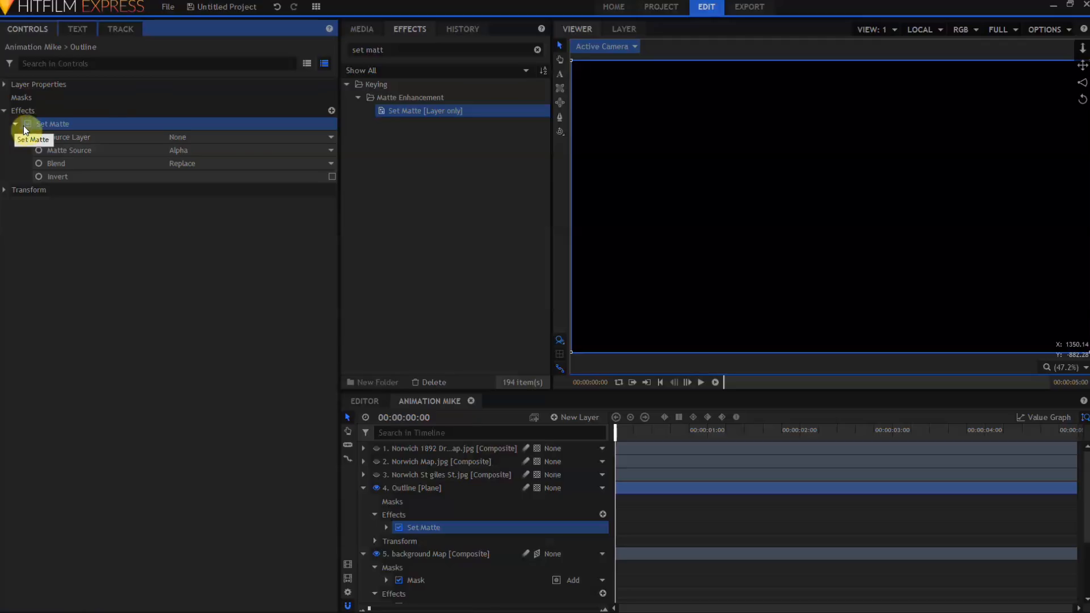
click(221, 138)
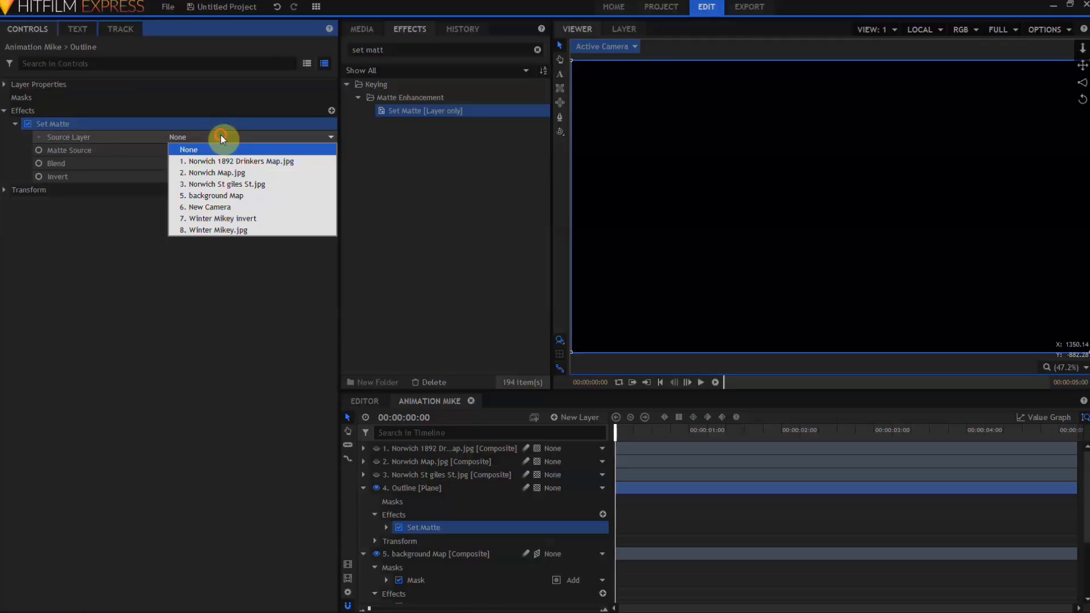
click(214, 230)
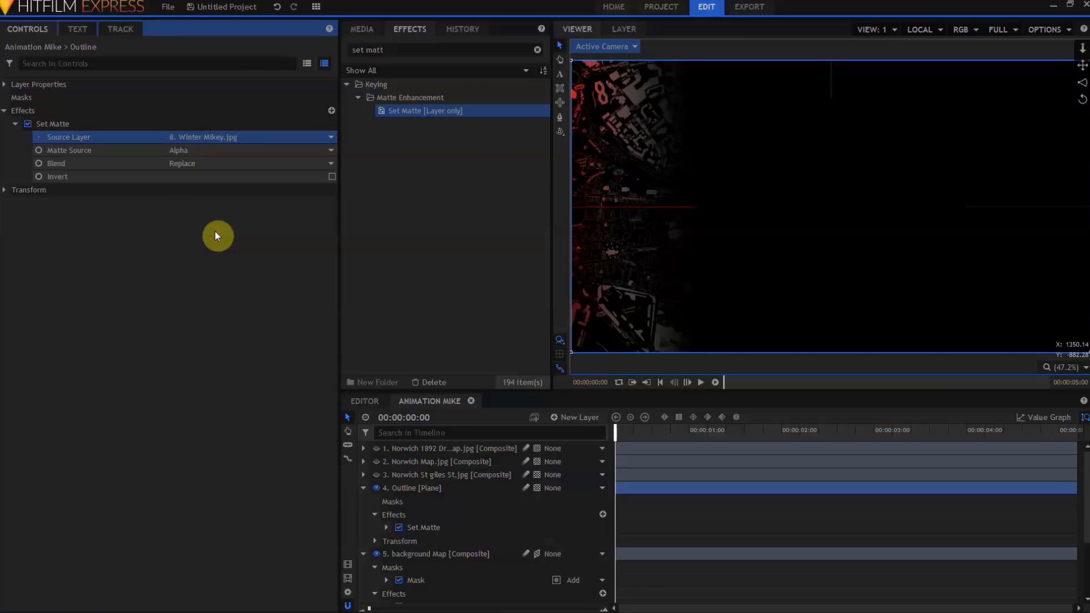
click(217, 148)
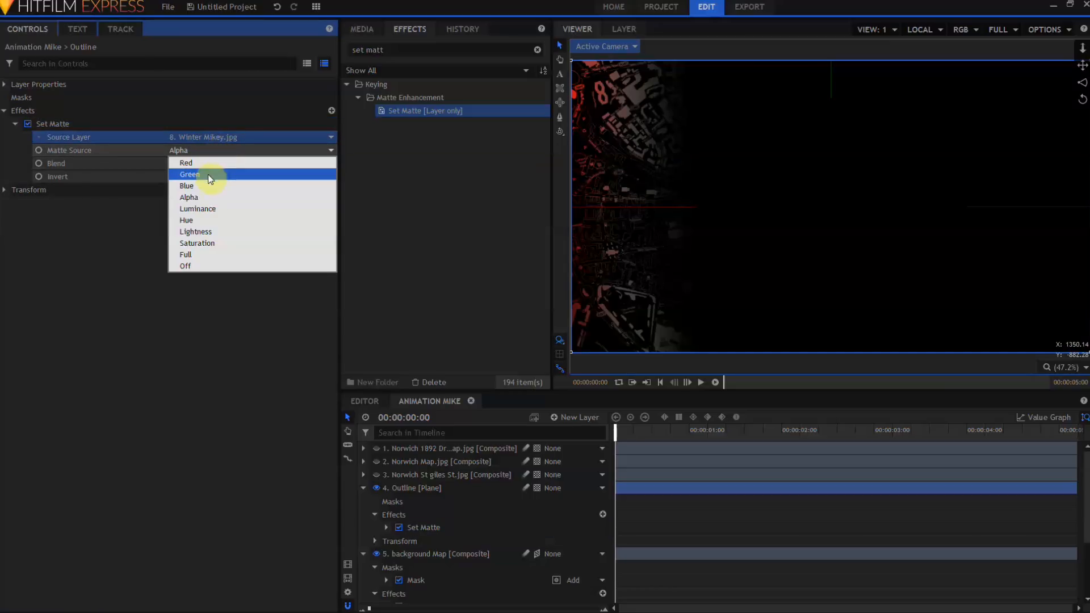
click(198, 197)
click(216, 164)
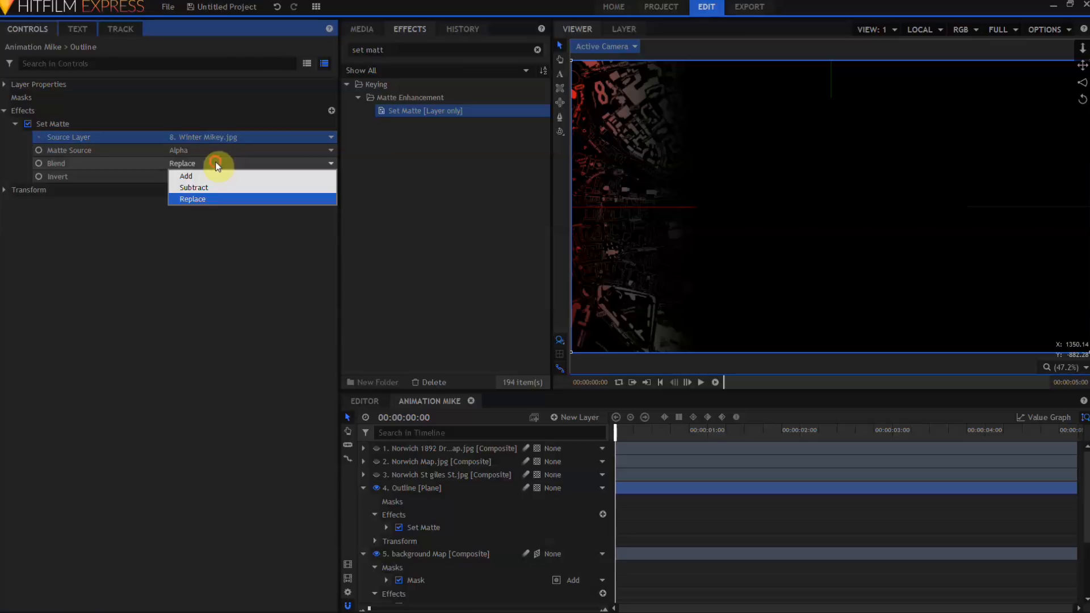
click(208, 200)
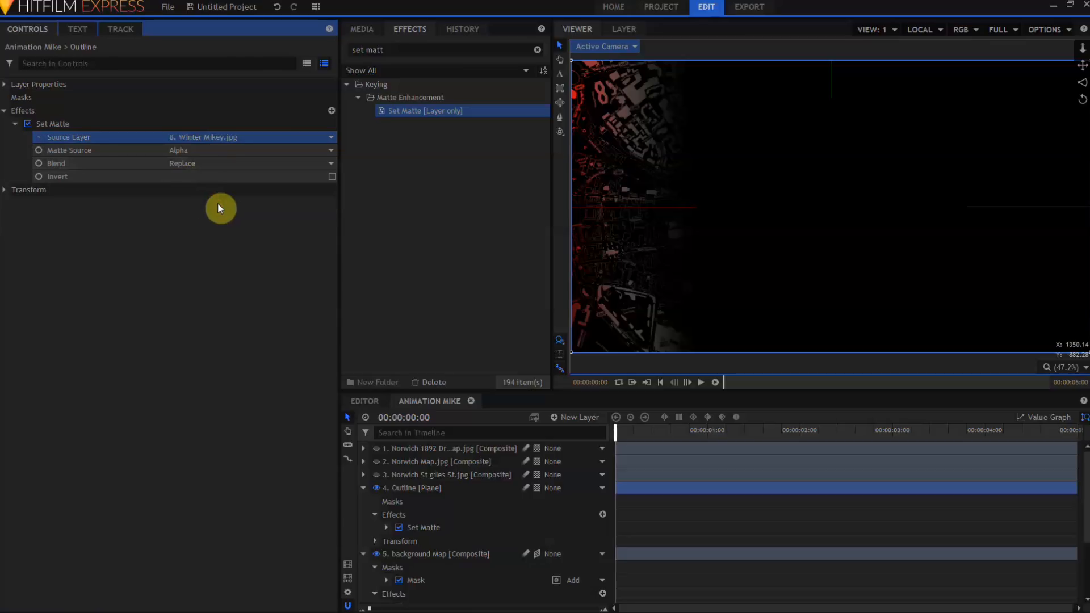
At 00:00:04:16, examine each of the three hidden Norwich map layers by briefly toggling its visibility.
drag(615, 430, 1045, 474)
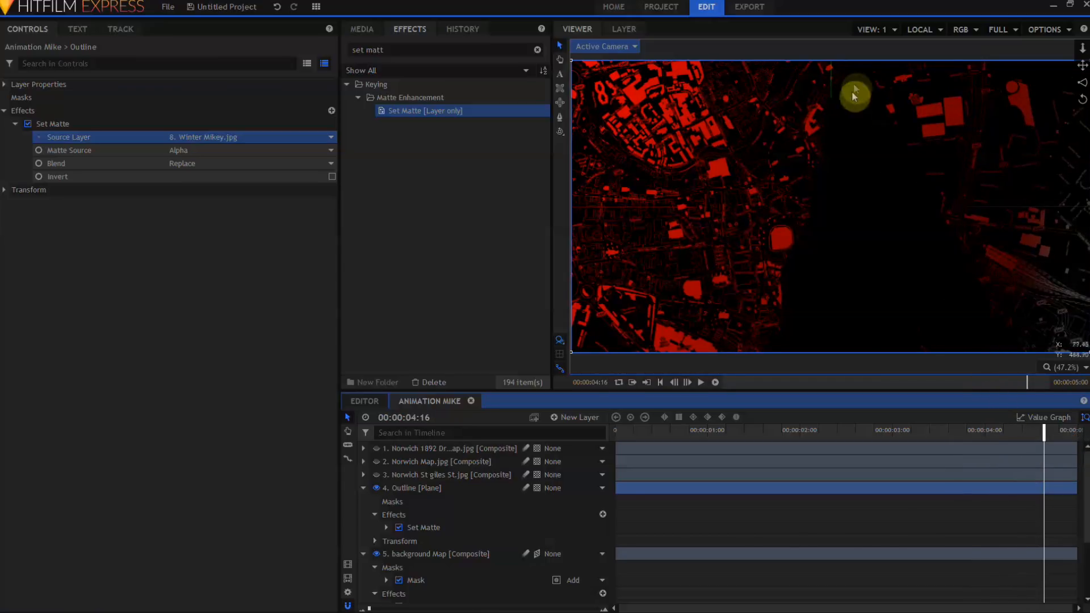
click(363, 488)
click(377, 474)
click(377, 476)
click(376, 462)
click(376, 463)
click(377, 450)
click(377, 450)
click(377, 463)
click(377, 462)
Make the Norwich St giles St.jpg layer visible and rename it Face Fill.
click(376, 476)
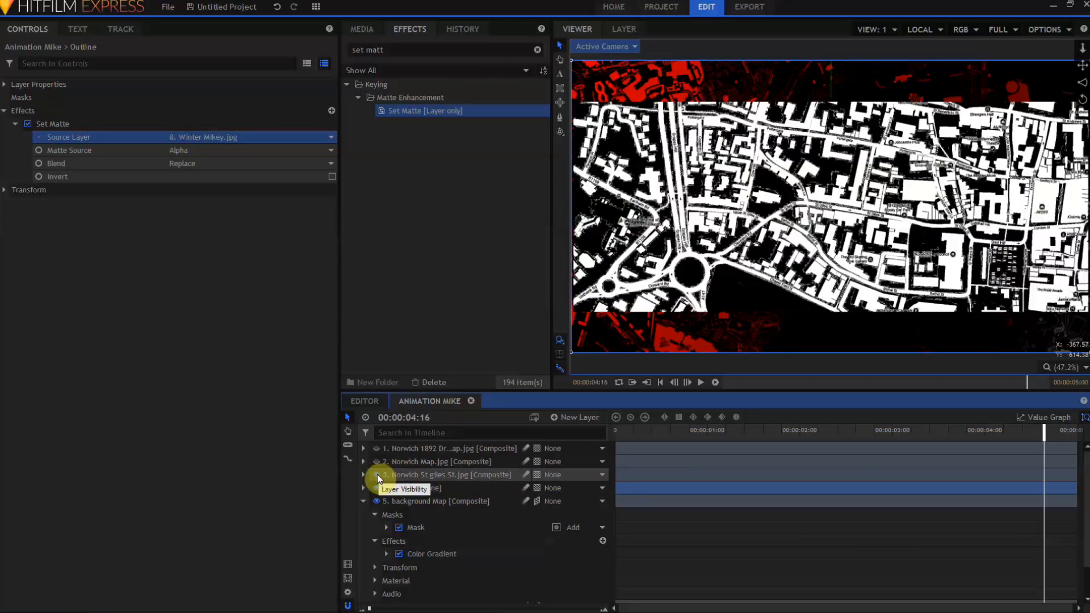
click(420, 476)
click(421, 476)
text(Face)
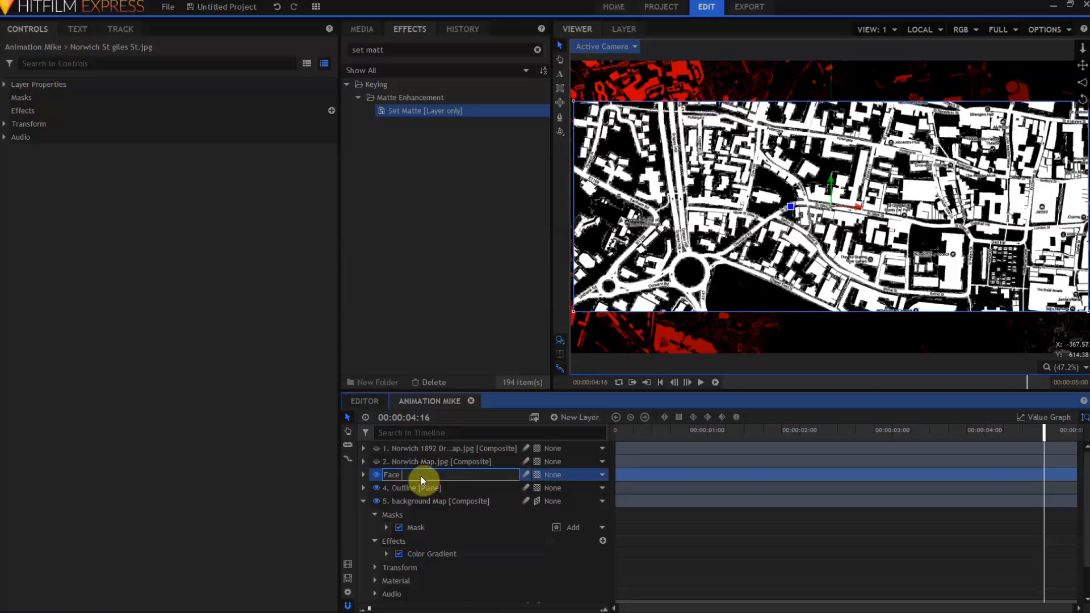
text( Fill [Composite)
key(Return)
Convert the Face Fill layer to 3D, rotate it diagonally and position it over the portrait silhouette.
click(537, 475)
click(564, 512)
drag(831, 208, 907, 77)
drag(790, 207, 804, 238)
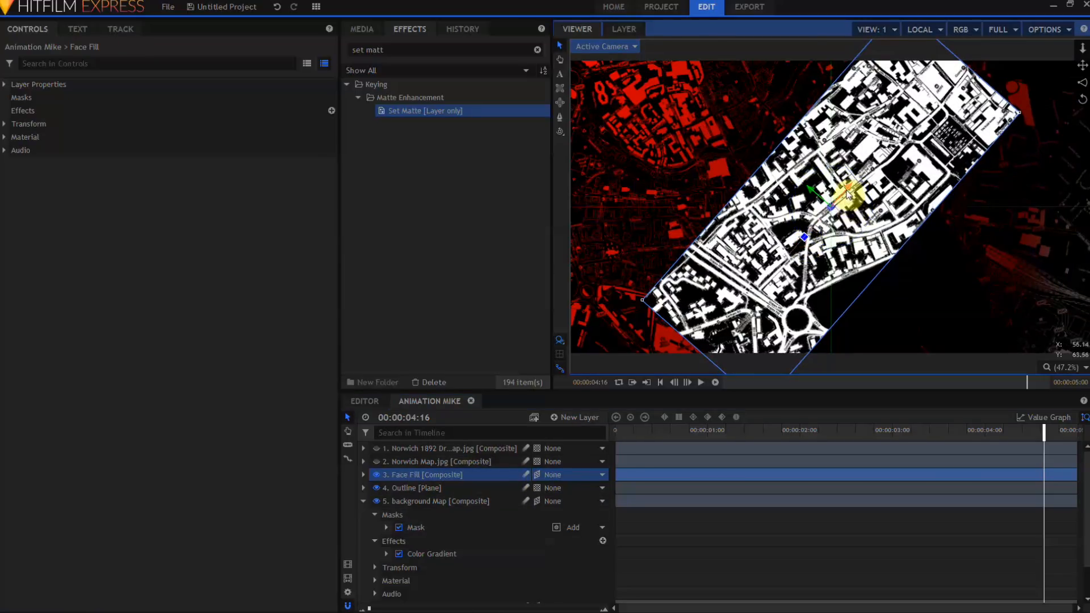
drag(813, 196, 555, 165)
Apply the Set Matte effect to the Face Fill layer.
drag(448, 111, 405, 475)
key(Delete)
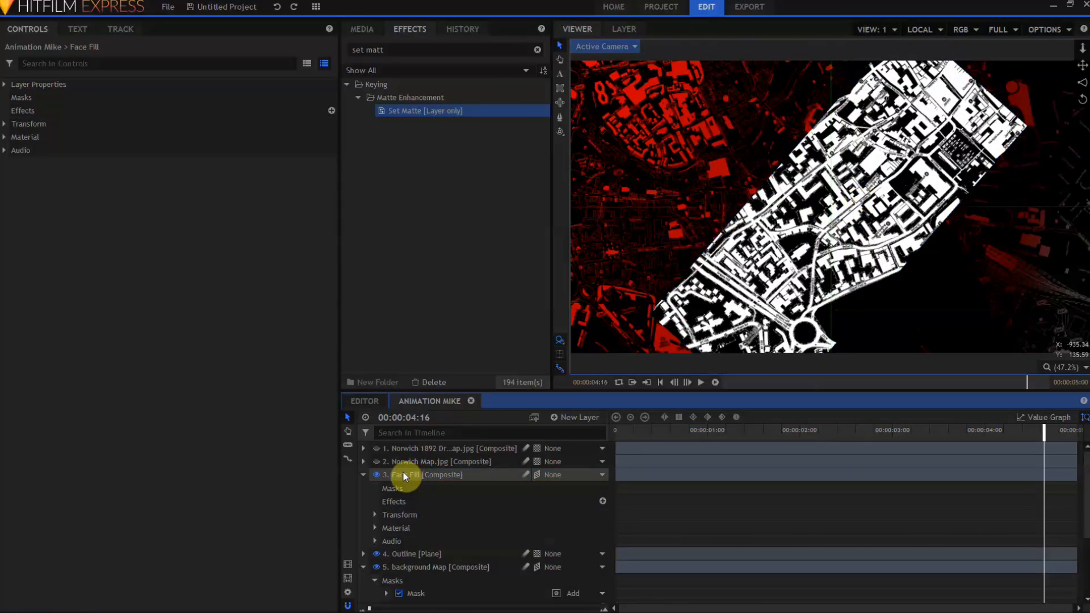
drag(446, 112, 419, 477)
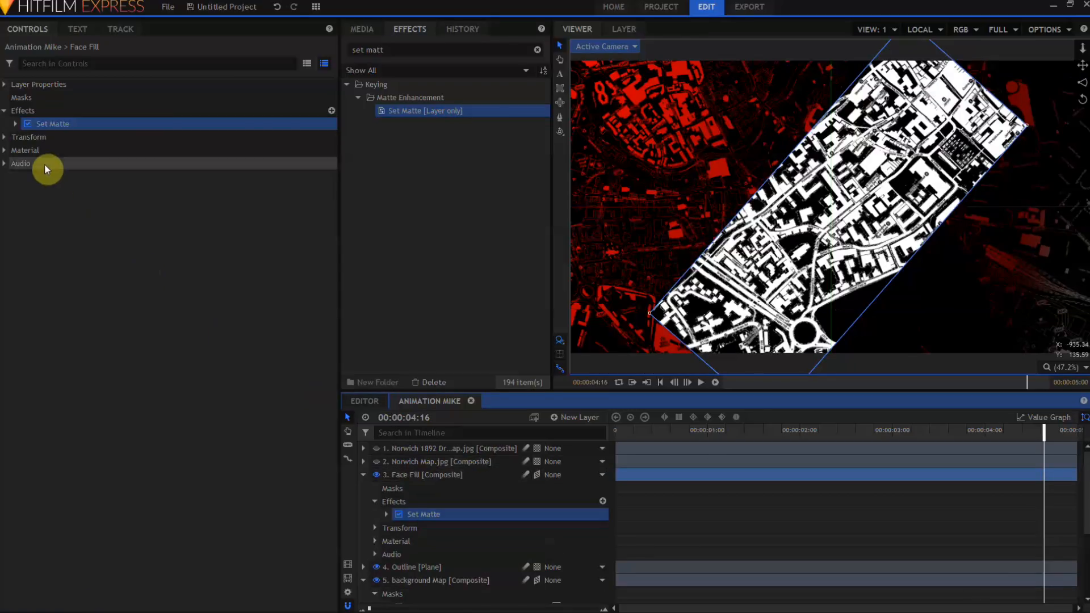
Set the Face Fill matte's source layer to Winter Mikey.jpg and its matte source to Luminance.
click(13, 125)
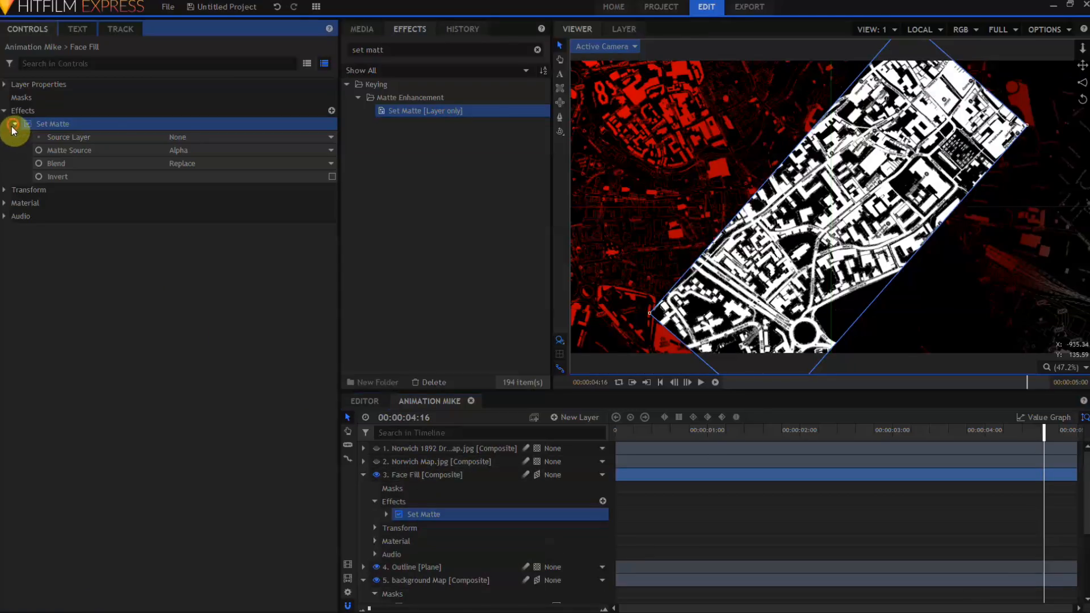
click(198, 138)
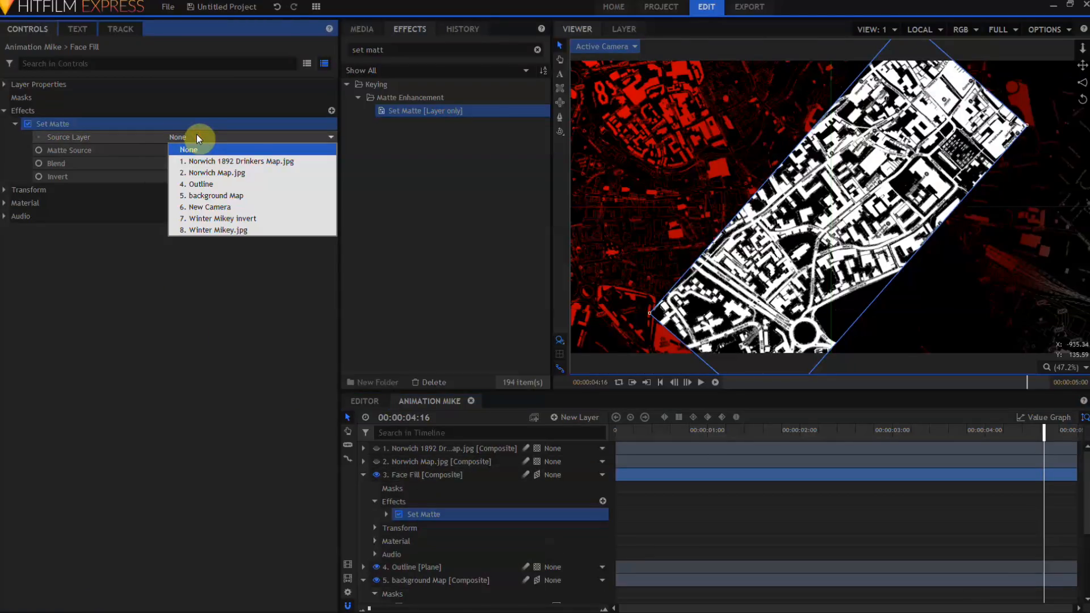
click(221, 232)
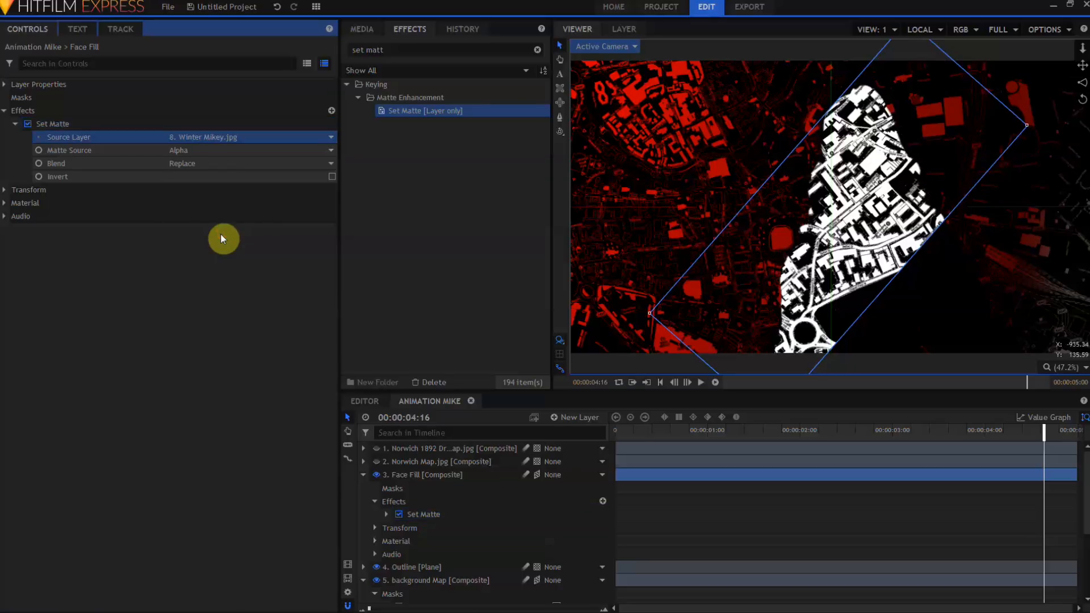
click(216, 151)
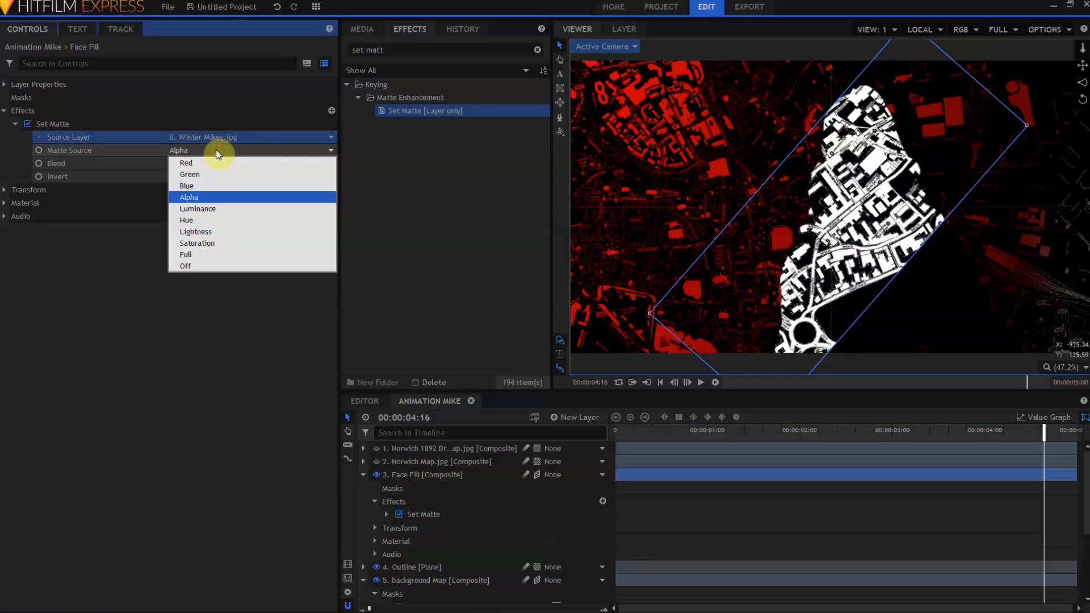
click(219, 210)
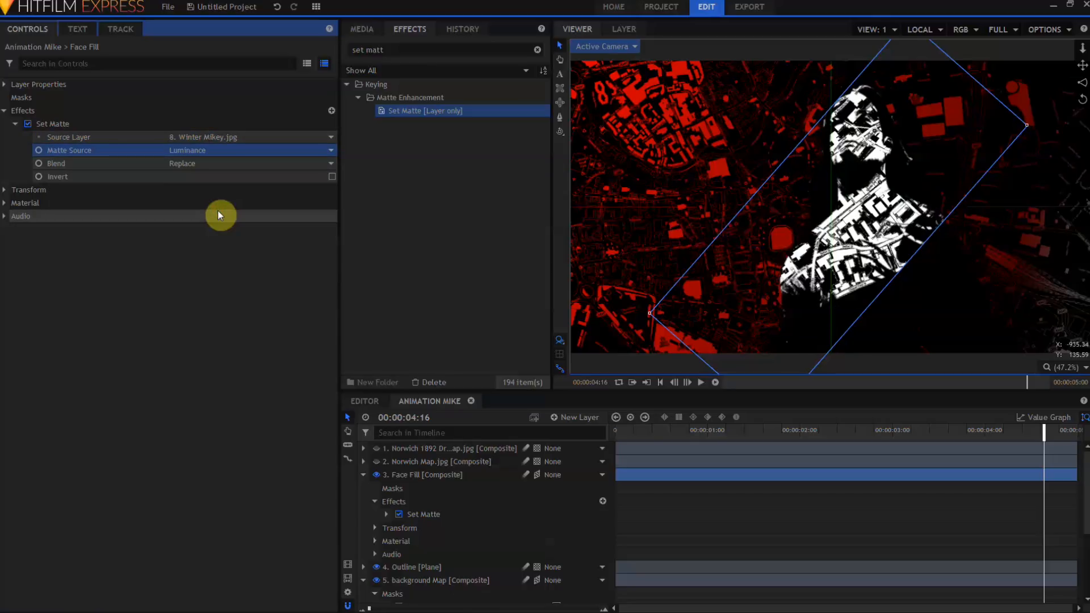
Inspect the map detail on the portrait and shift the Face Fill layer slightly up and left behind the matte.
scroll(873, 120, up, 2)
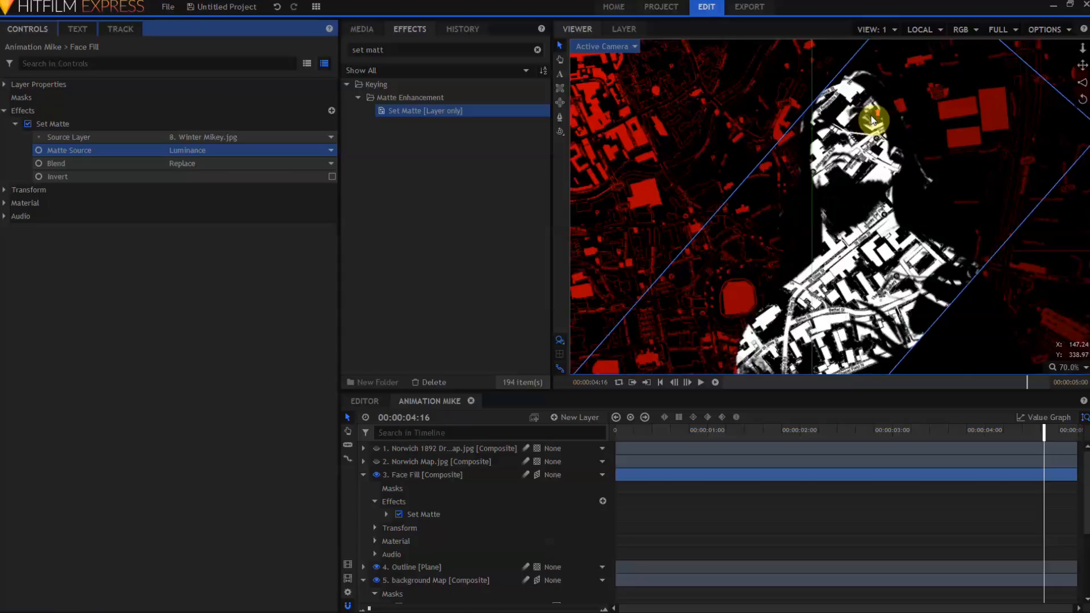
scroll(873, 119, up, 3)
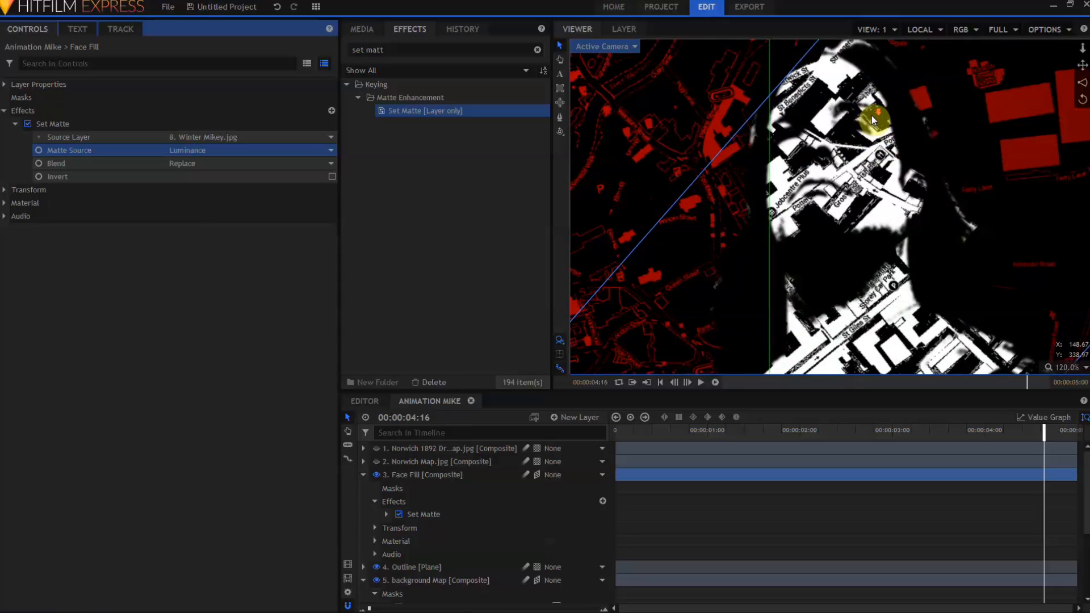
scroll(873, 119, down, 2)
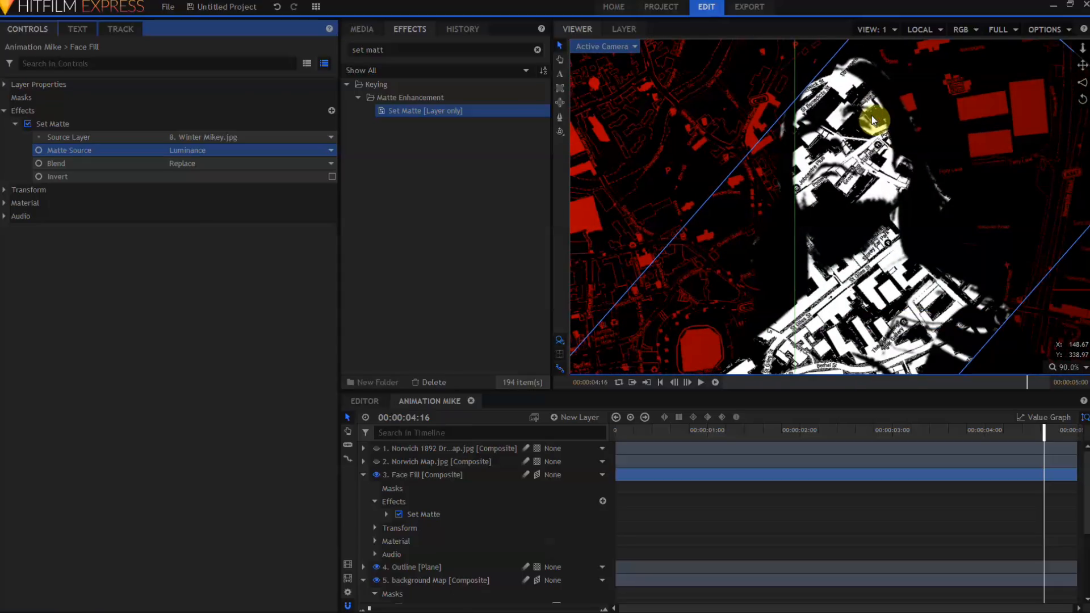
scroll(872, 119, down, 3)
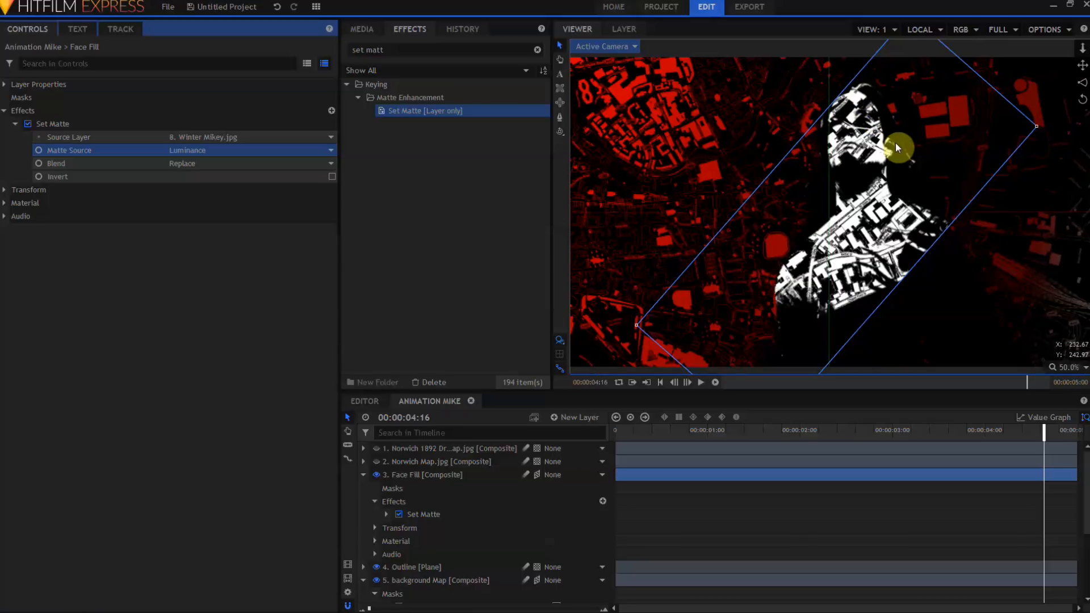
click(426, 474)
drag(821, 215, 832, 184)
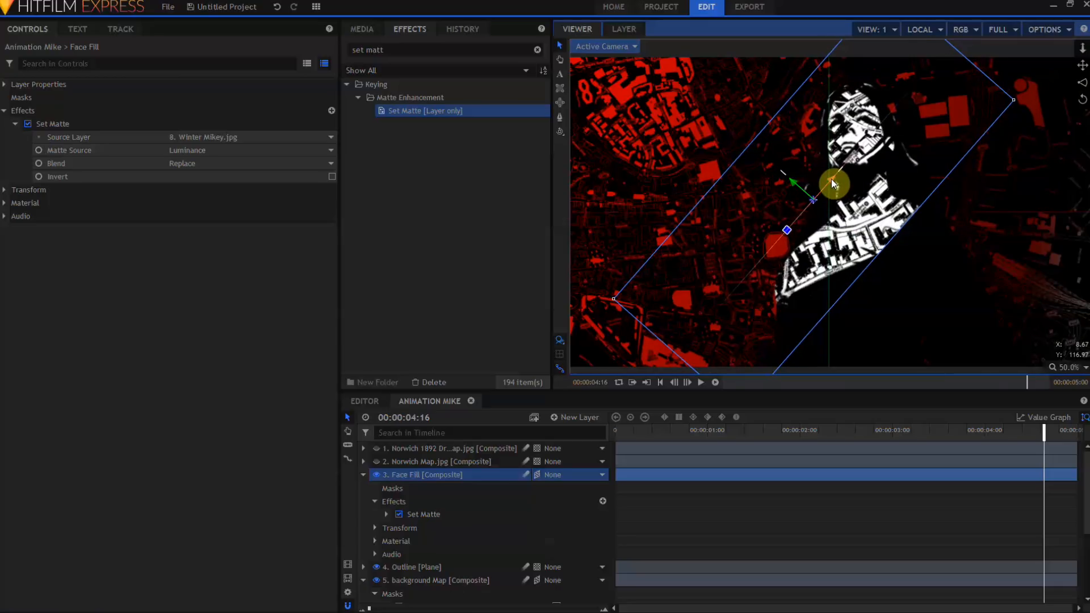
Draw an elliptical mask around the face on the Face Fill layer and return to the first frame.
click(124, 97)
click(560, 104)
drag(825, 78, 889, 148)
drag(1044, 436, 395, 489)
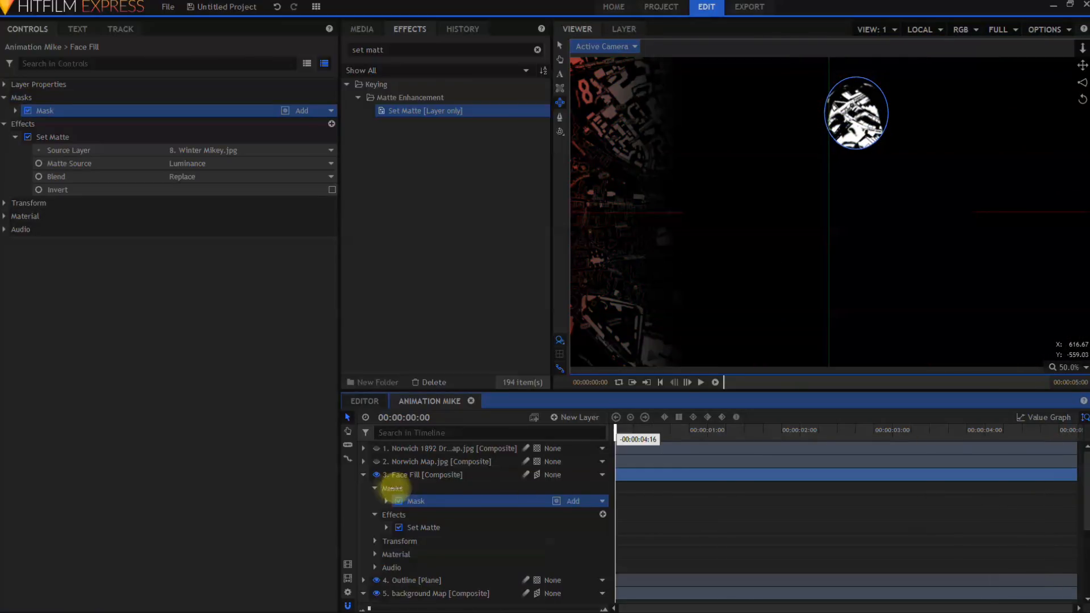
Enable path keyframing for the Face Fill layer's mask at the first frame.
click(15, 110)
click(26, 163)
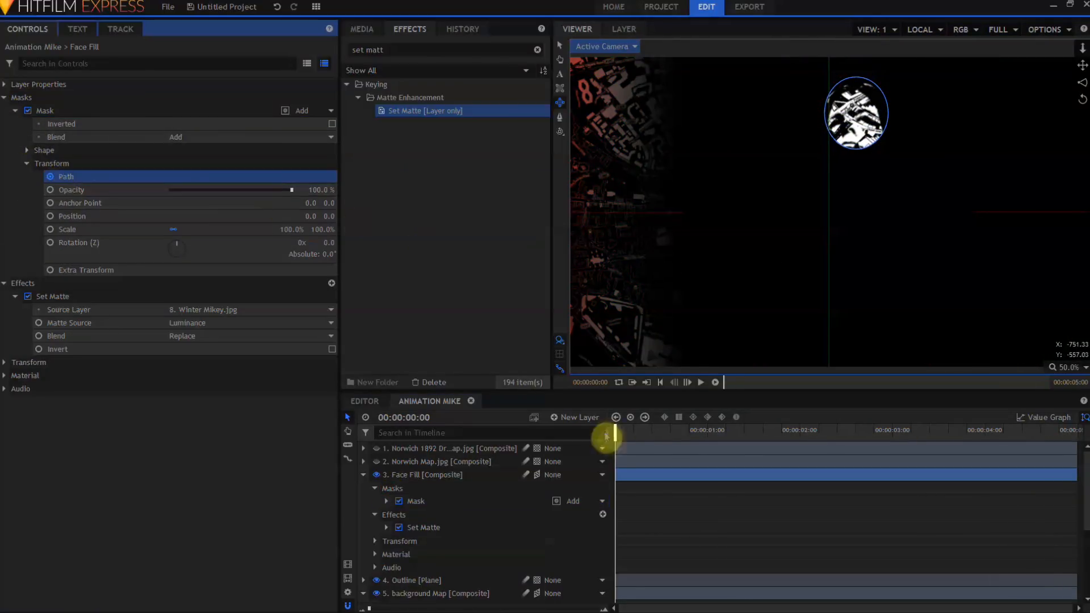
click(617, 384)
Reshape the Face Fill mask at 00:00:04:24 to surround the whole figure, and shift the end path keyframe to about four seconds.
click(560, 45)
drag(860, 163, 855, 187)
key(ctrl+z)
click(809, 129)
click(409, 501)
drag(872, 180, 770, 396)
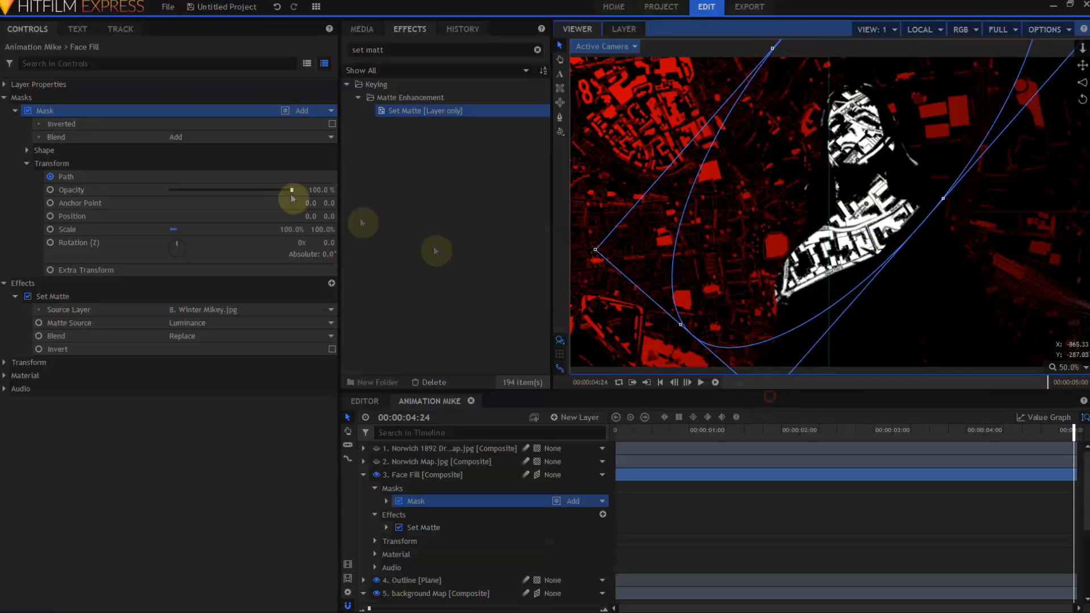
click(66, 176)
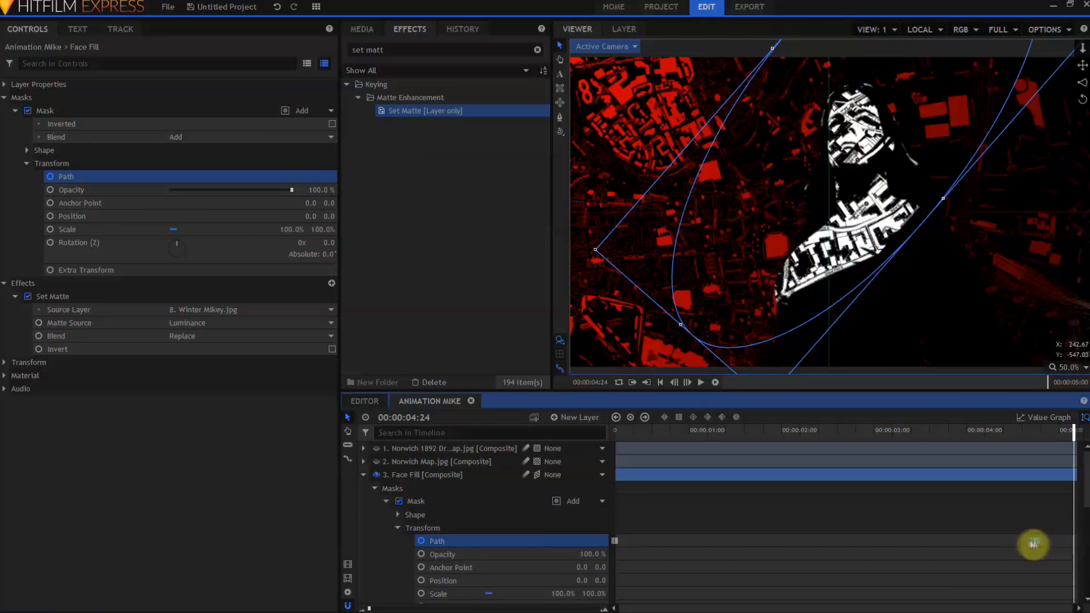
click(363, 475)
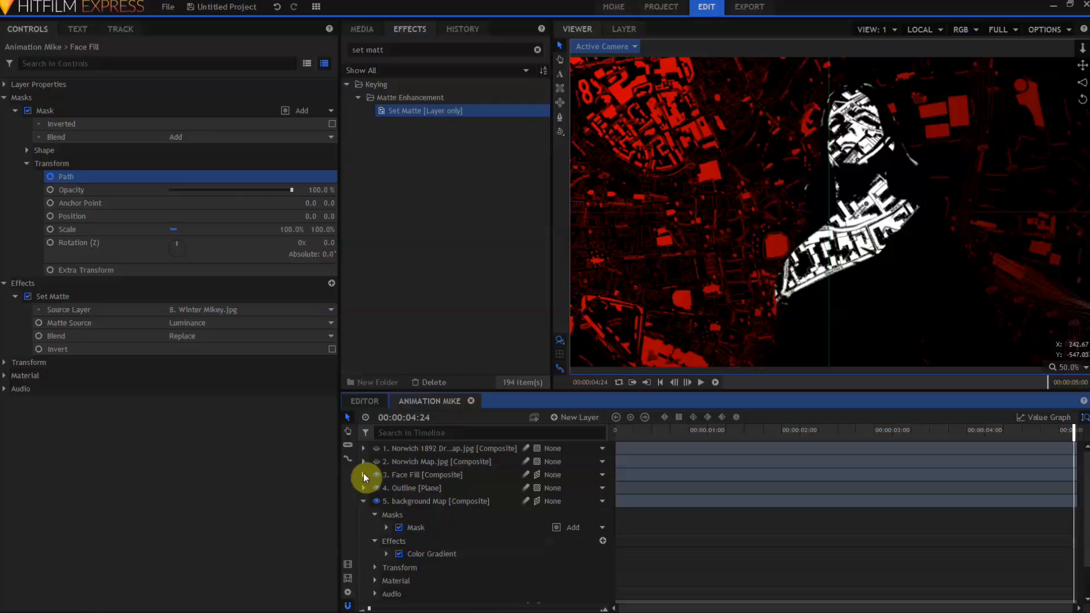
Copy the Color Gradient effect from the background Map layer to the Face Fill layer.
click(441, 501)
right_click(66, 353)
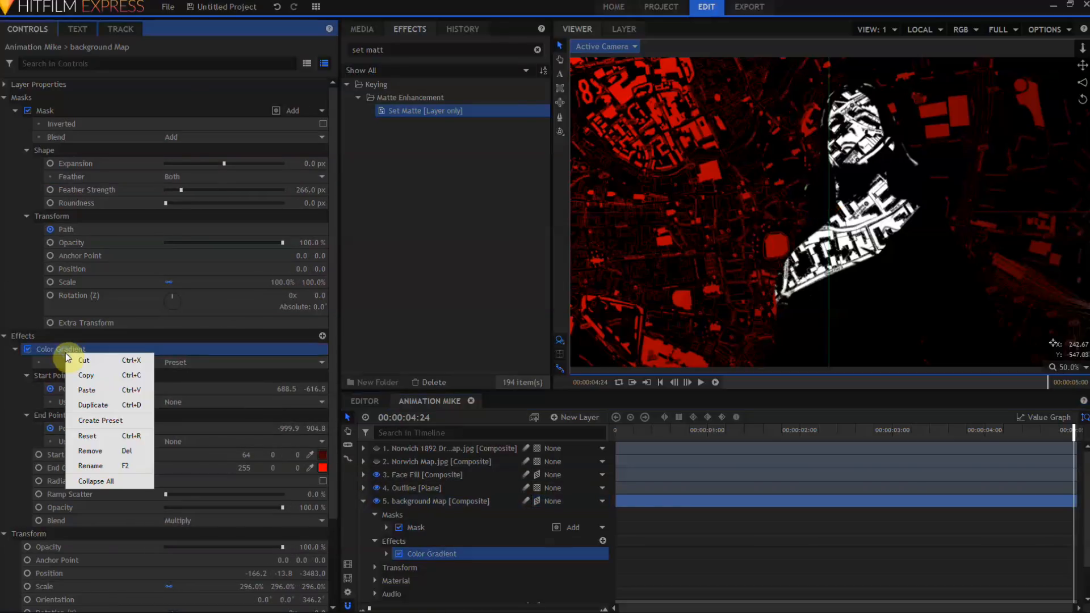
click(85, 376)
click(392, 475)
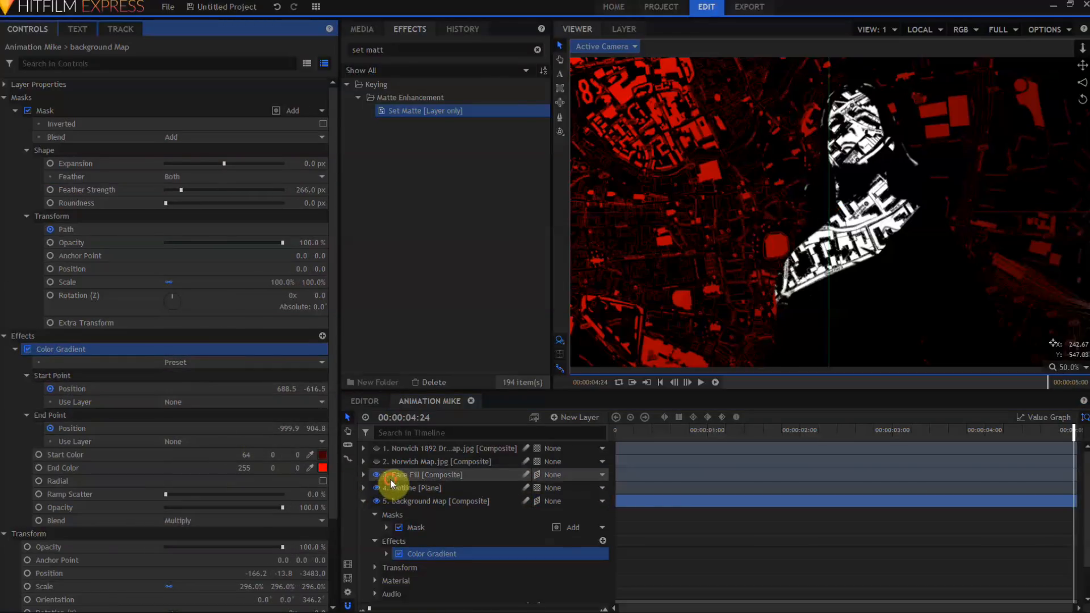
right_click(23, 285)
click(45, 309)
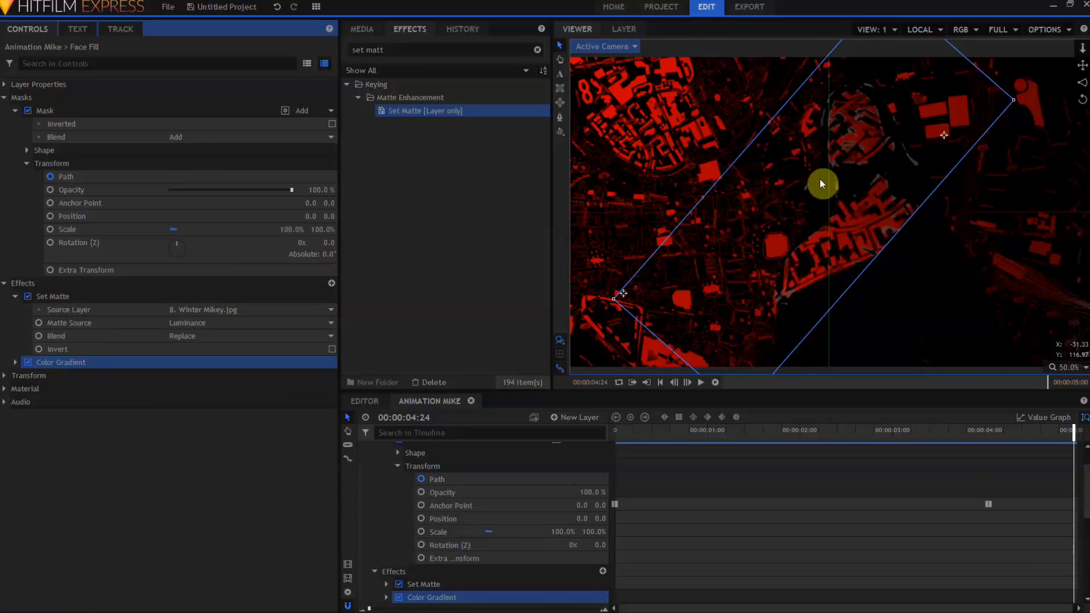
At the first frame, place the Face Fill gradient's control points close together around the face.
scroll(820, 179, down, 2)
scroll(820, 181, down, 1)
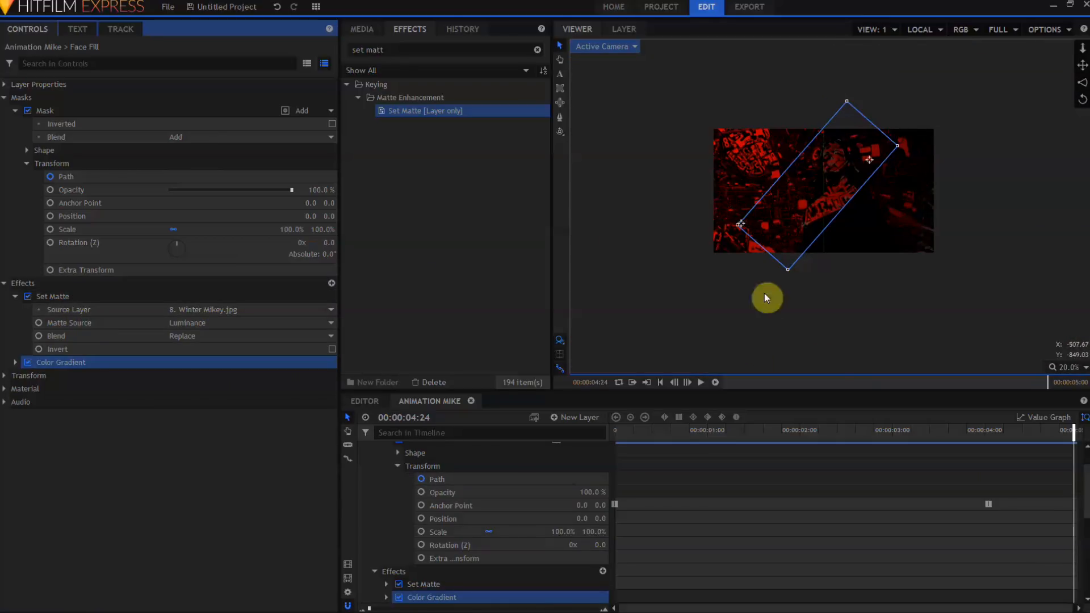
drag(778, 429, 446, 412)
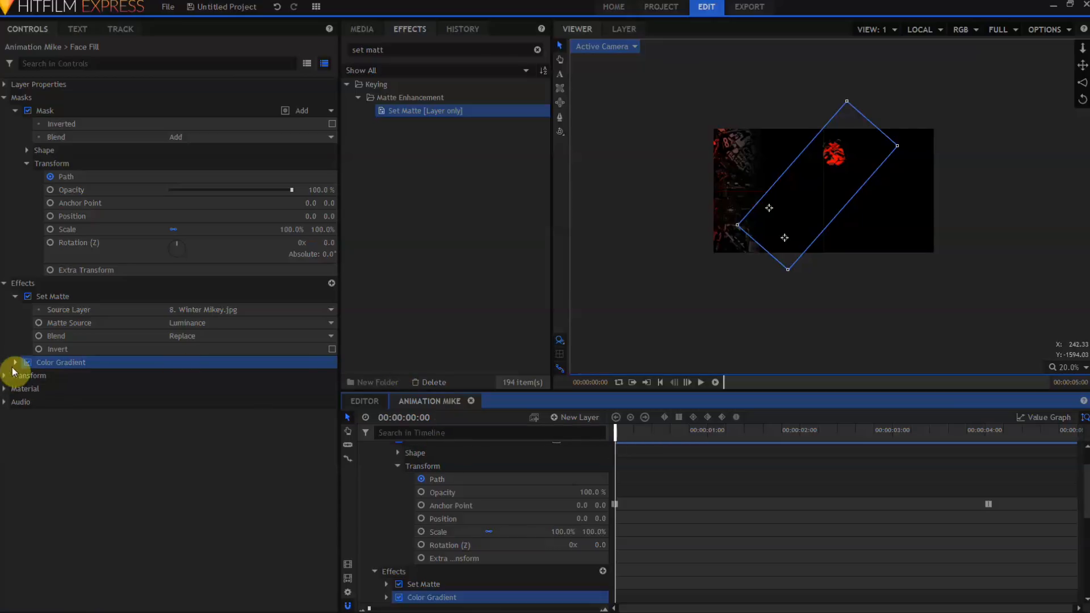
click(771, 210)
drag(844, 138, 844, 137)
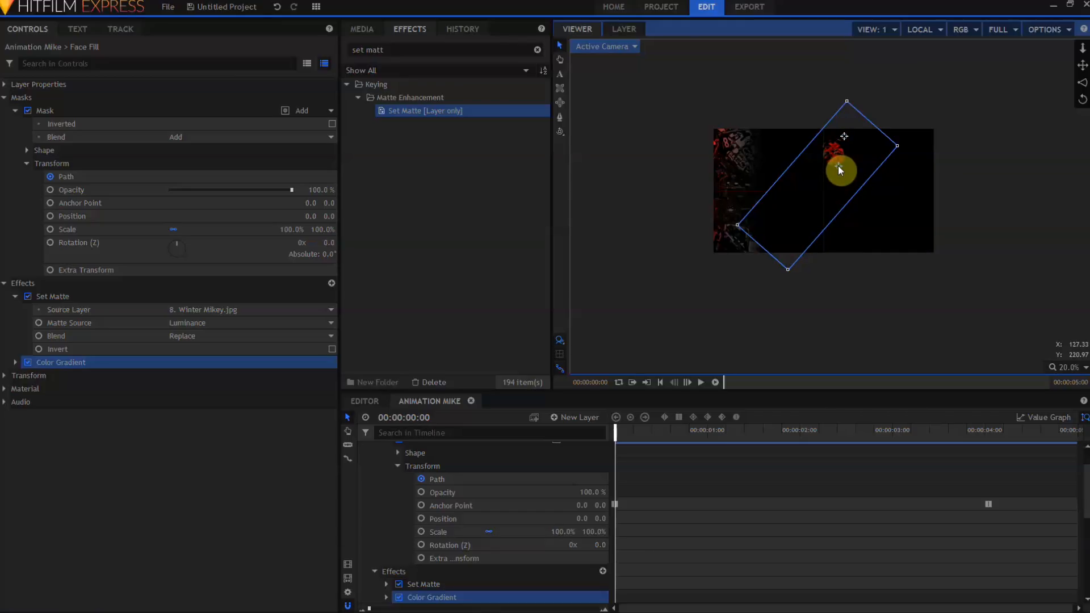
drag(839, 140, 833, 137)
Move the Face Fill gradient's end point onto the face at 00:00:04:24, and return to the first frame with the view scaled to fit.
drag(615, 433, 1086, 439)
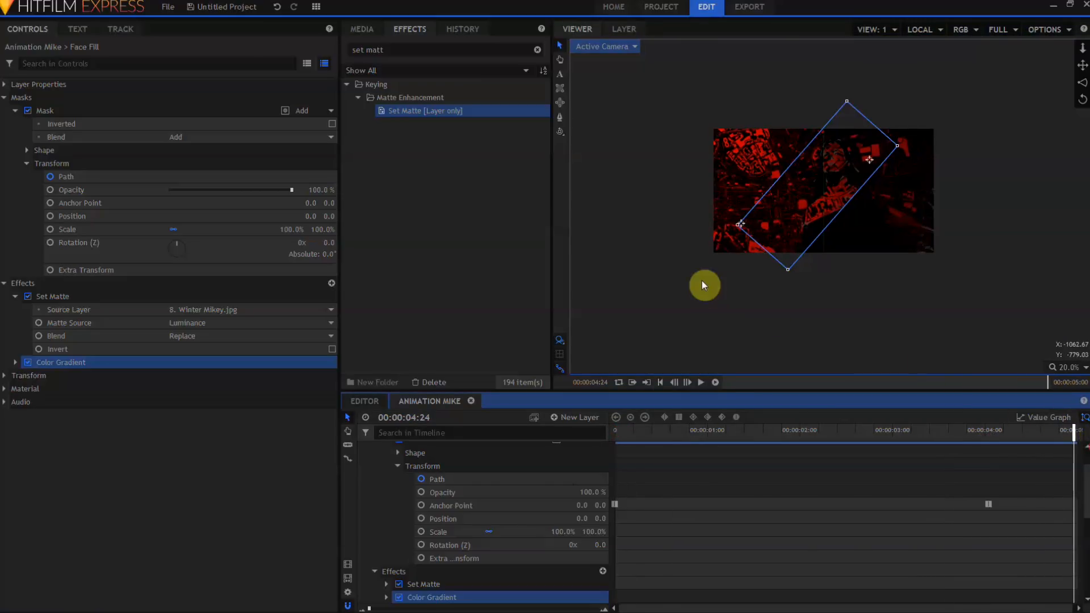
drag(742, 225, 846, 153)
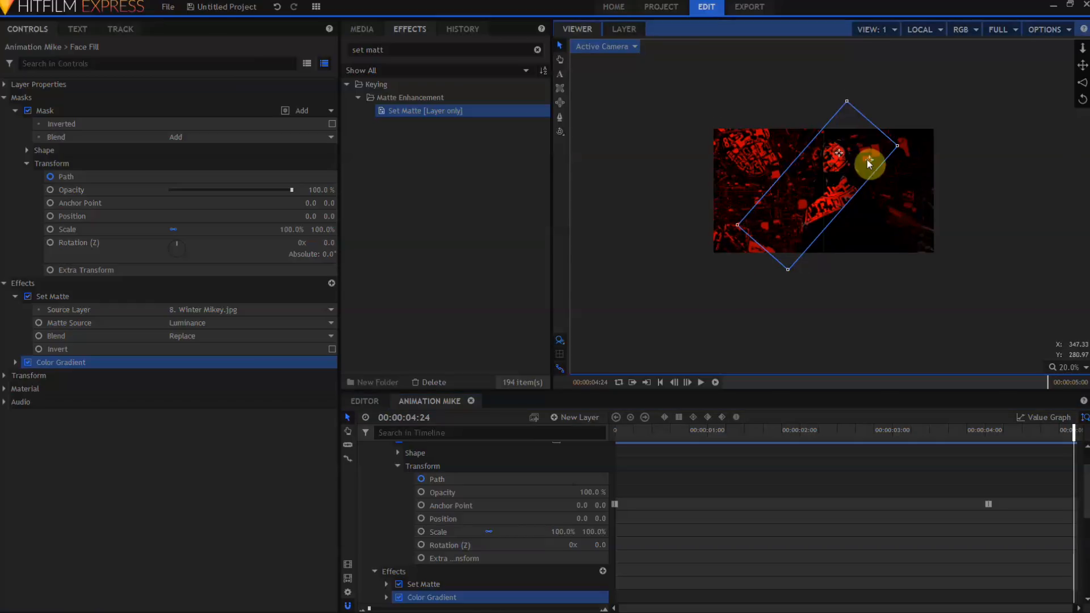
click(1069, 367)
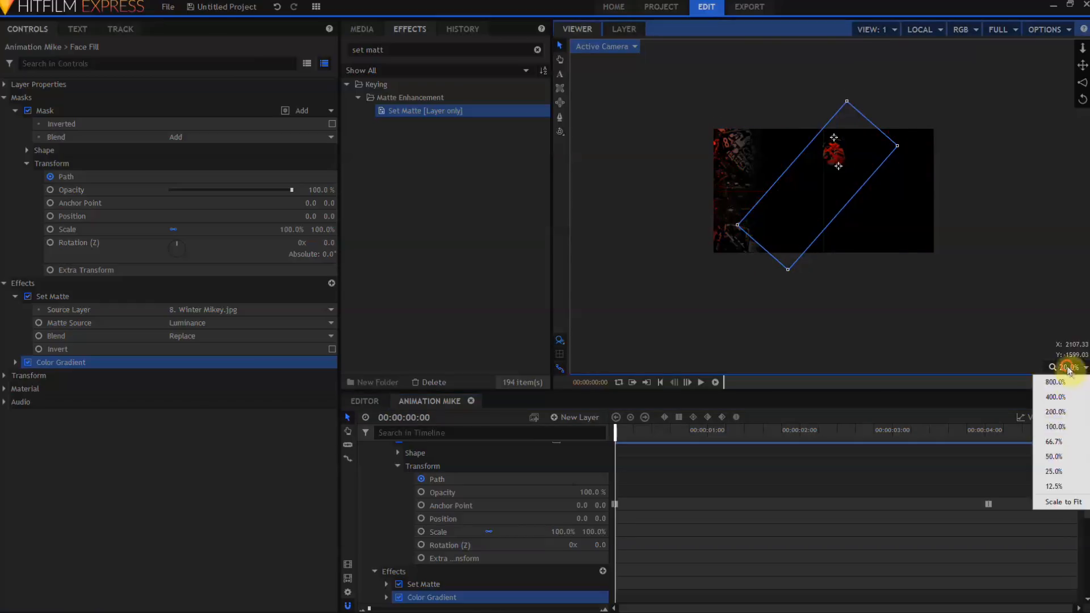
click(1066, 502)
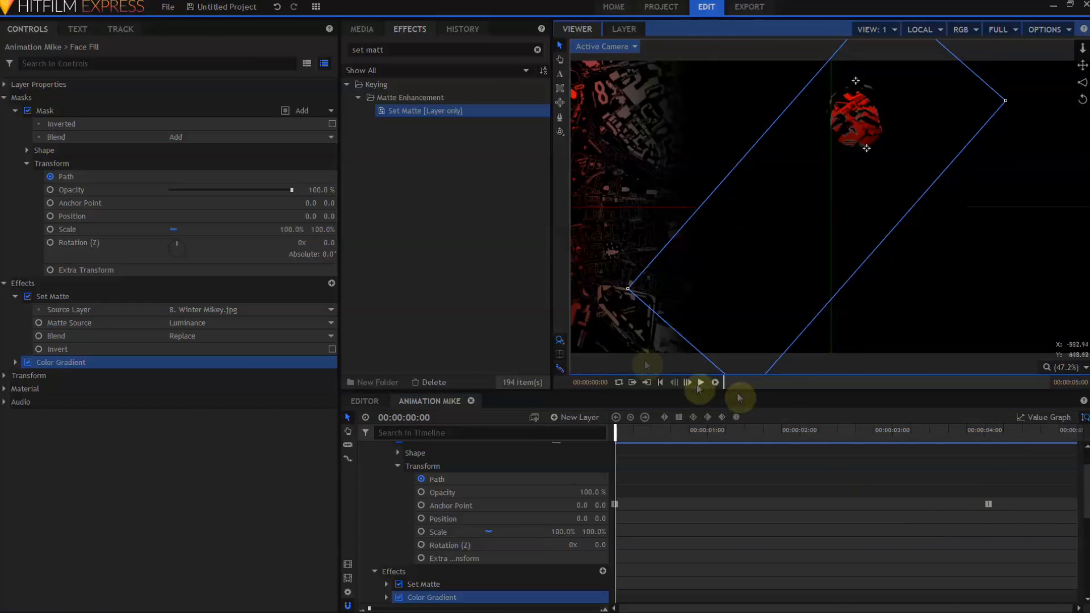
Preview the Norwich Map.jpg layer over the composite and hide it again.
scroll(437, 490, up, 5)
click(364, 474)
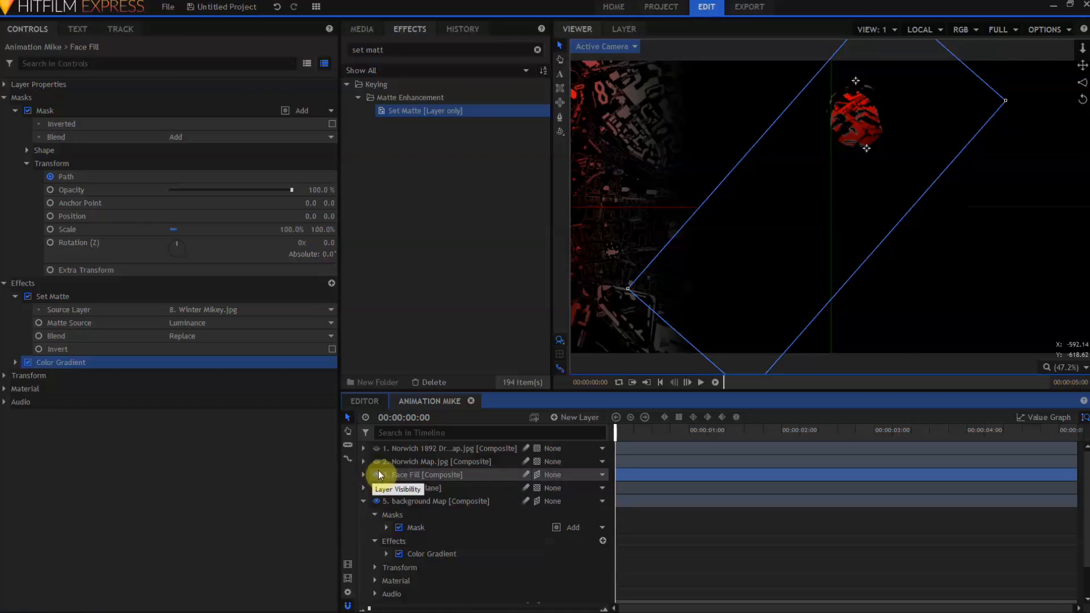
click(376, 463)
click(376, 462)
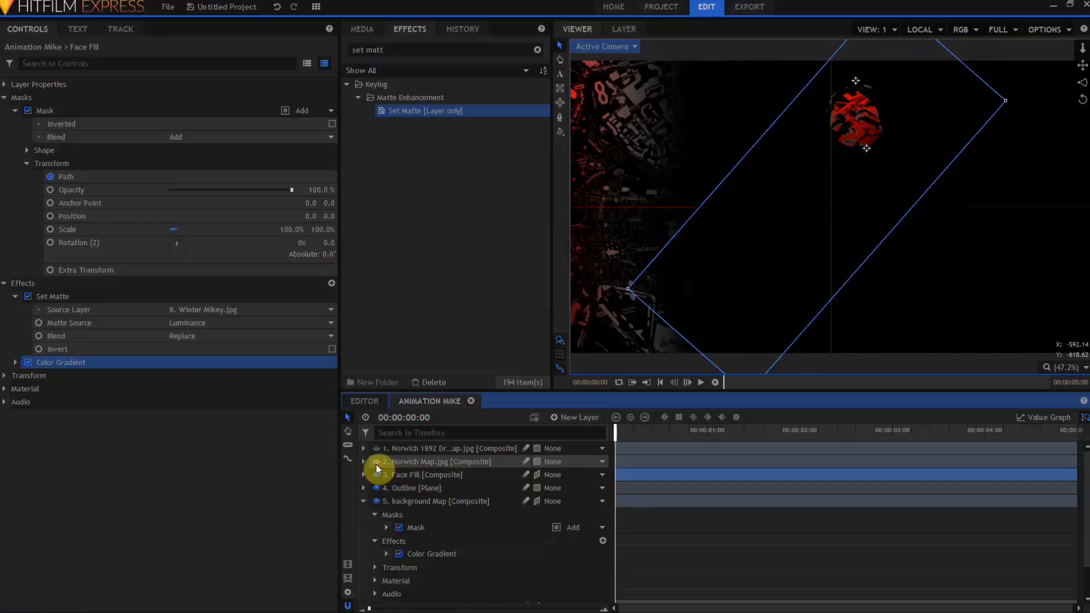
click(376, 465)
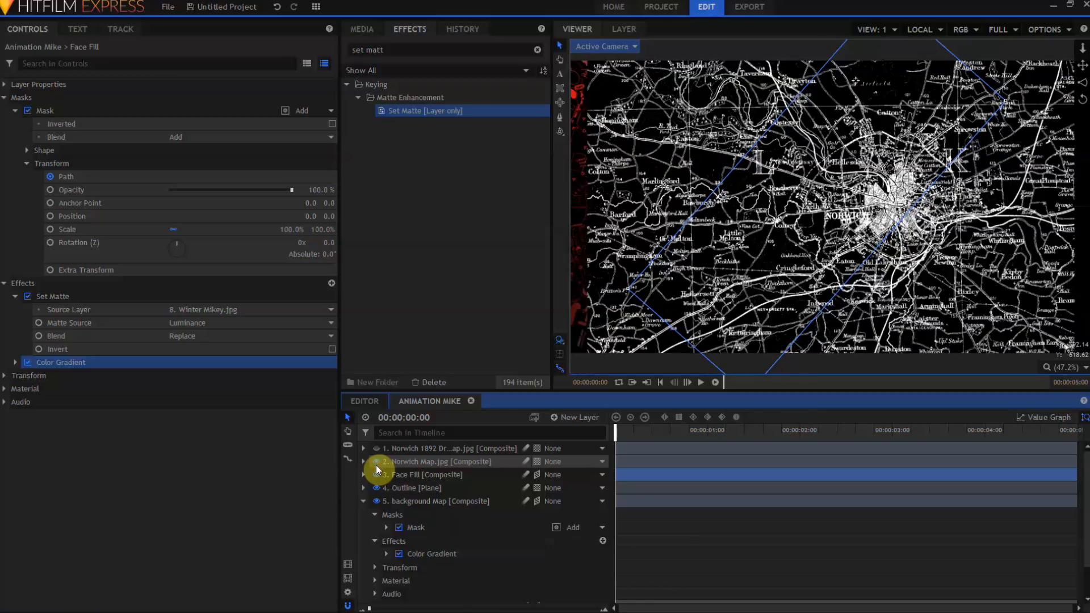
click(376, 464)
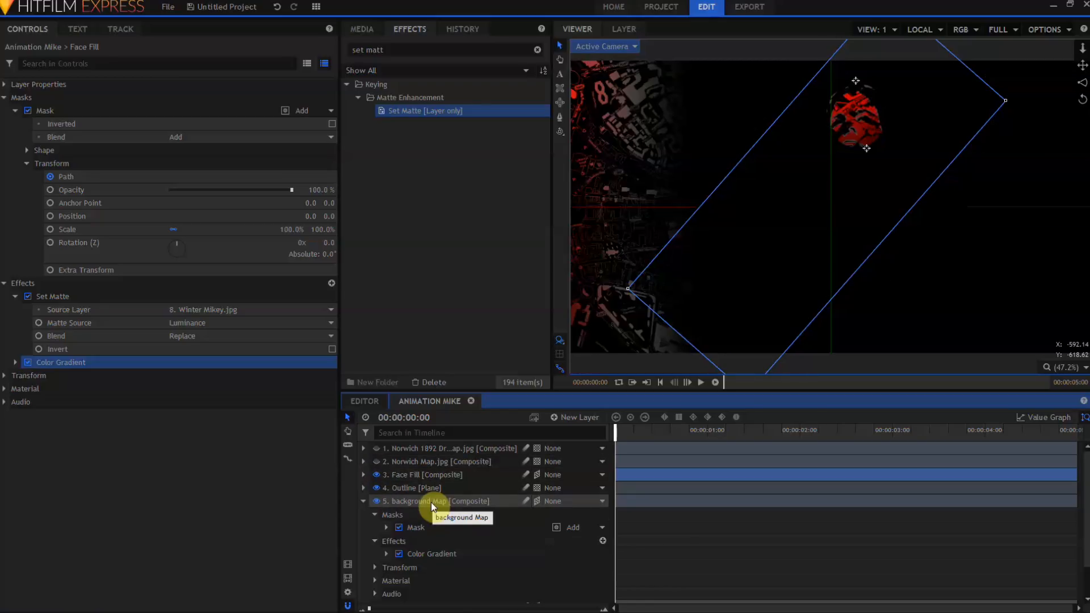
Set the background Map layer's blend mode to Add.
click(402, 501)
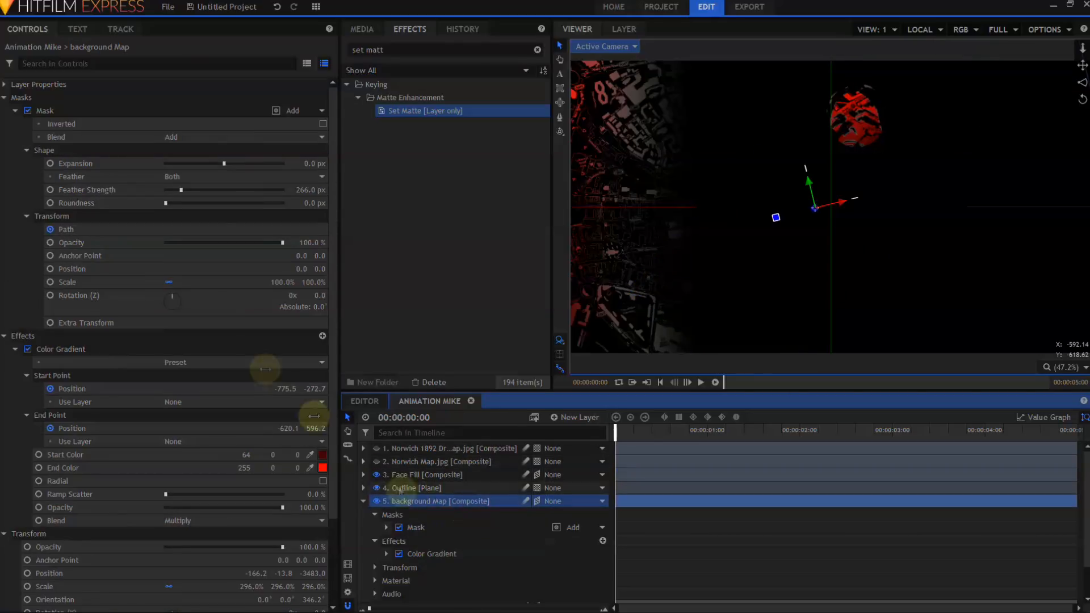
click(4, 84)
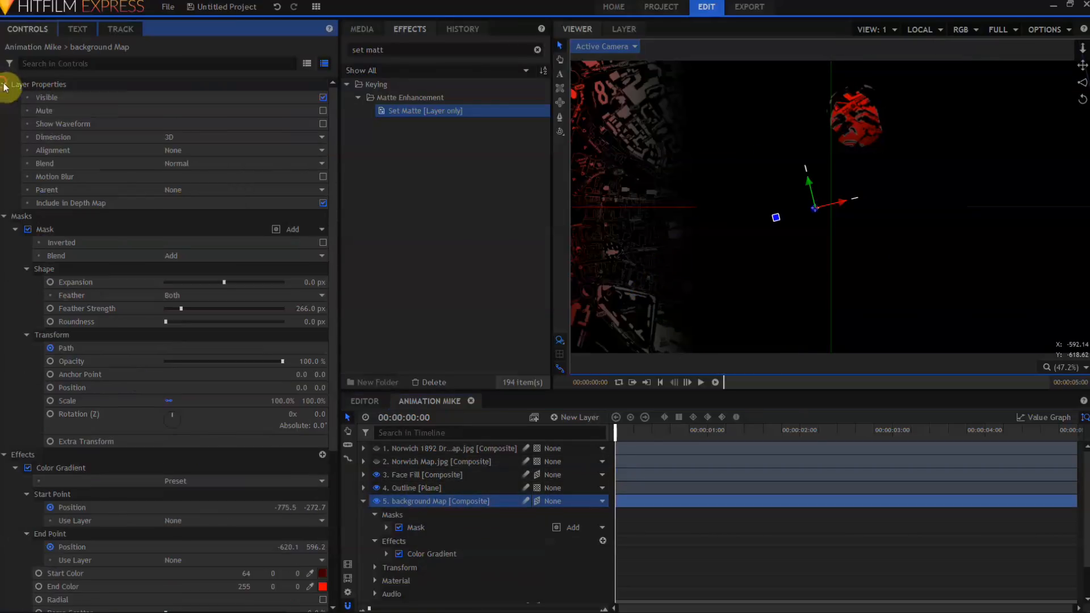
click(240, 163)
click(240, 189)
Set the blend mode to Add for the Face Fill, Norwich Map.jpg and Norwich 1892 Drinkers Map.jpg layers.
right_click(445, 475)
click(446, 478)
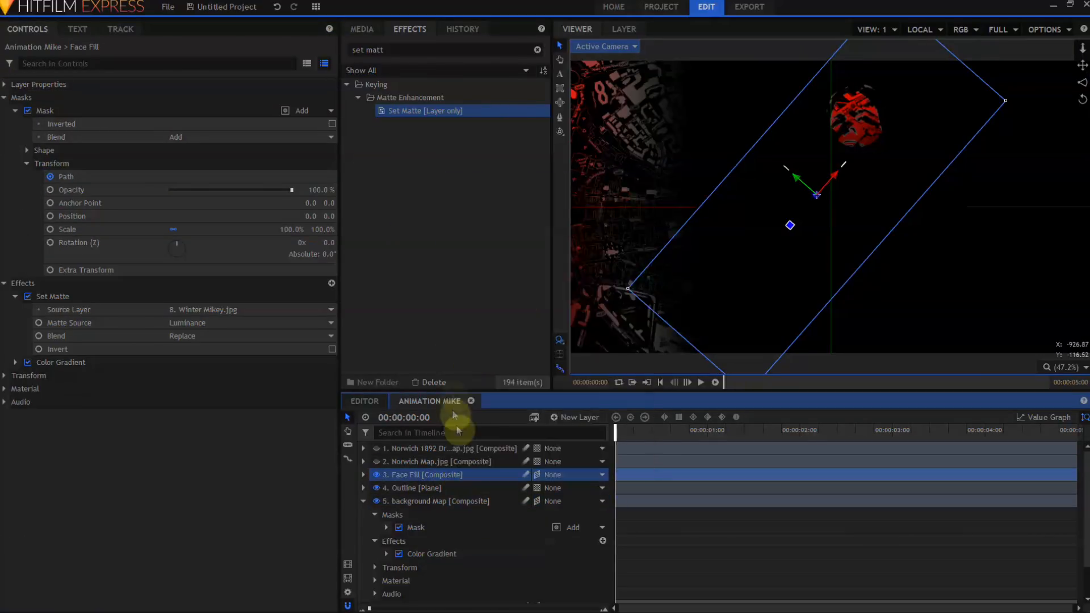
right_click(458, 461)
mouse_move(549, 169)
click(625, 184)
right_click(419, 448)
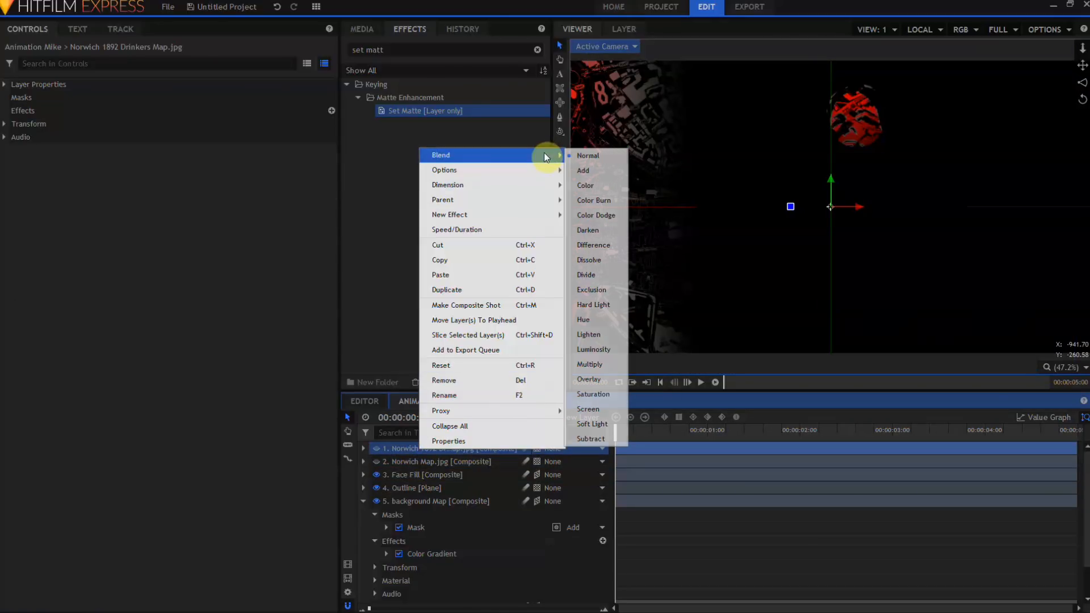
click(578, 173)
Apply Set Matte to the Body Fill layer, with Winter Mikey.jpg as source layer and Luminance as matte source.
click(431, 114)
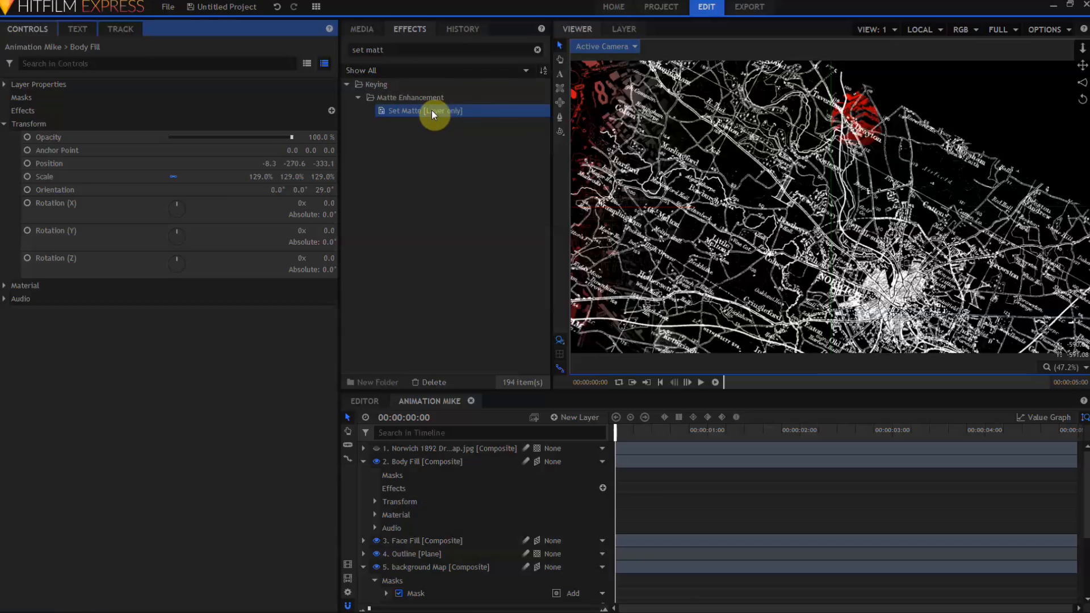
drag(432, 110, 190, 280)
click(208, 153)
click(205, 137)
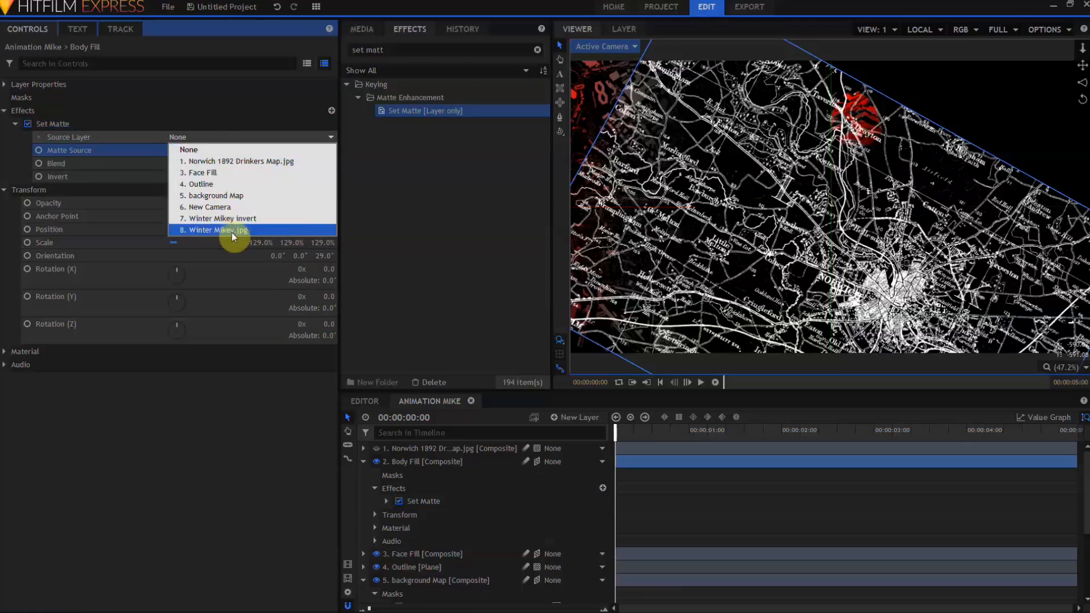
click(231, 233)
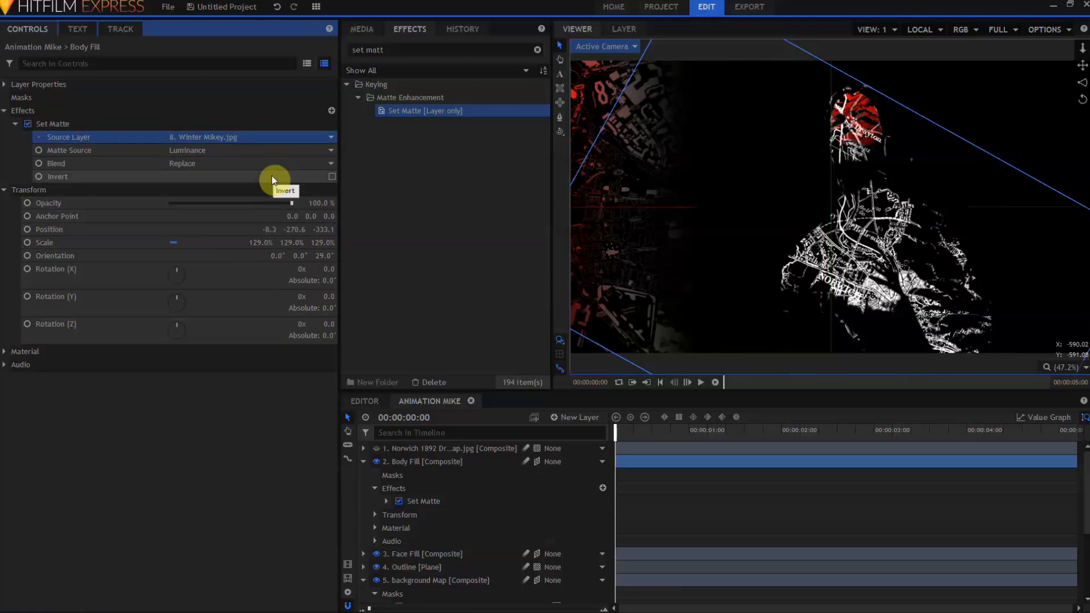
Draw a winding freehand mask across part of the shoulder, arm and lower torso on the Body Fill layer.
scroll(723, 162, down, 2)
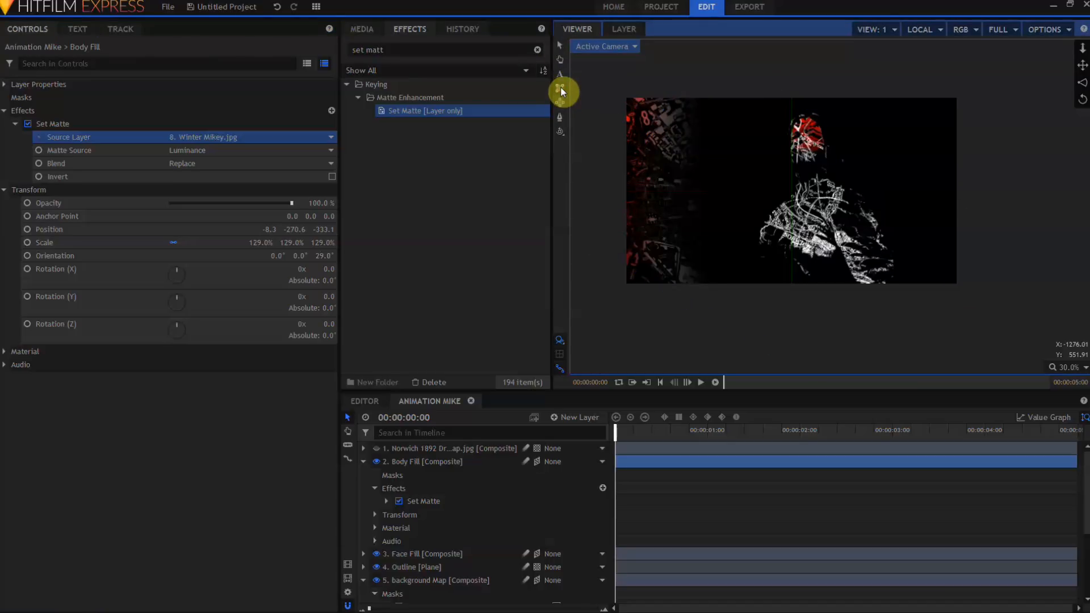
click(560, 116)
click(423, 458)
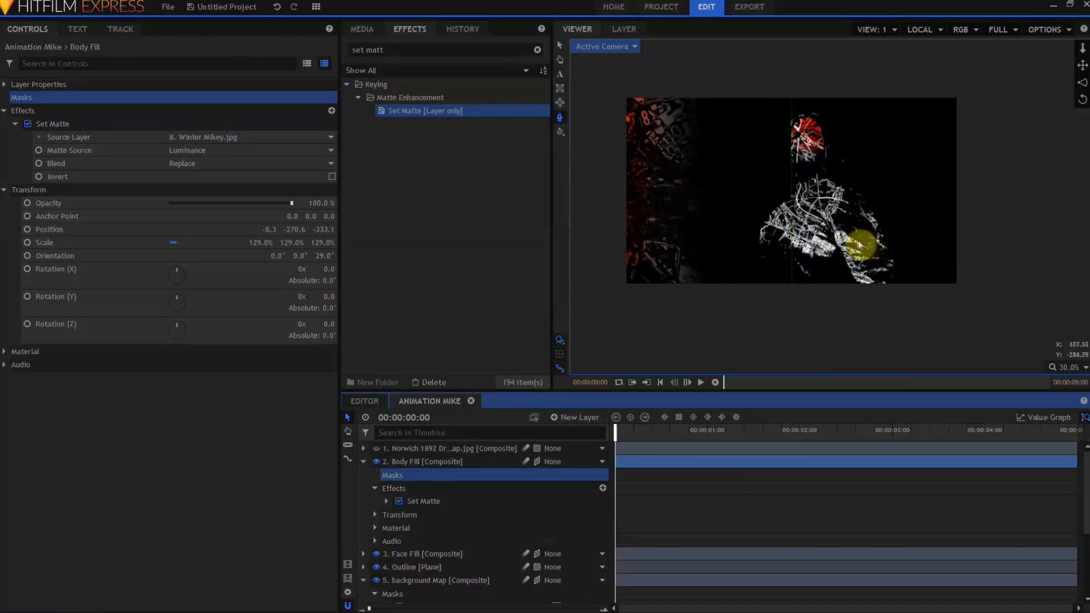
mouse_move(866, 241)
mouse_down()
mouse_move(818, 232)
mouse_move(828, 251)
mouse_move(813, 262)
mouse_move(782, 249)
mouse_move(773, 260)
mouse_move(810, 304)
mouse_move(904, 290)
mouse_move(918, 269)
mouse_move(873, 259)
mouse_move(857, 223)
mouse_move(883, 201)
mouse_move(847, 171)
mouse_move(833, 191)
mouse_move(852, 214)
mouse_move(827, 224)
mouse_up()
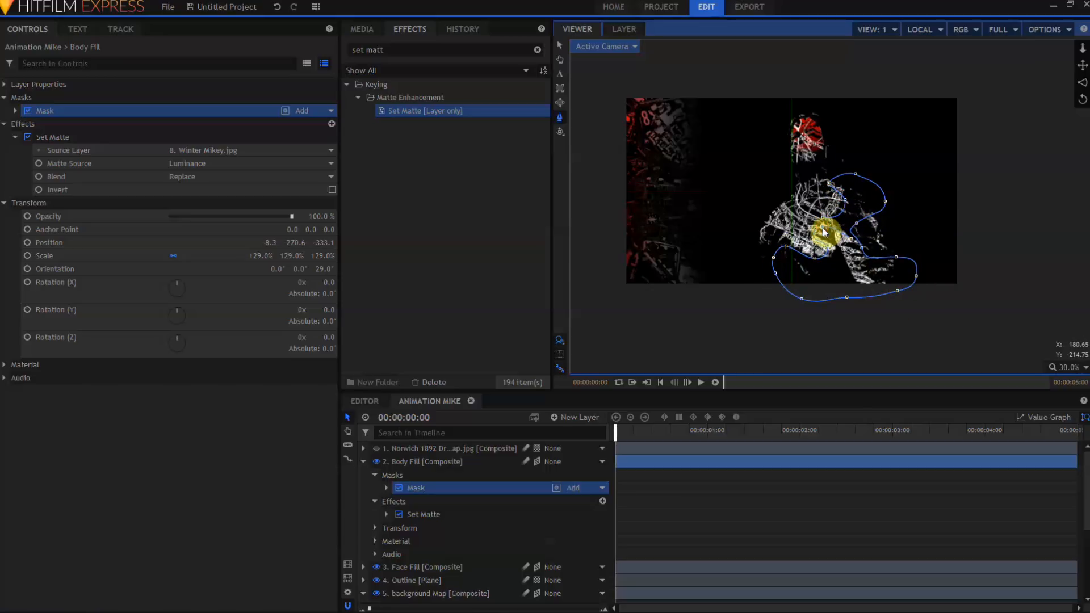
scroll(822, 230, up, 3)
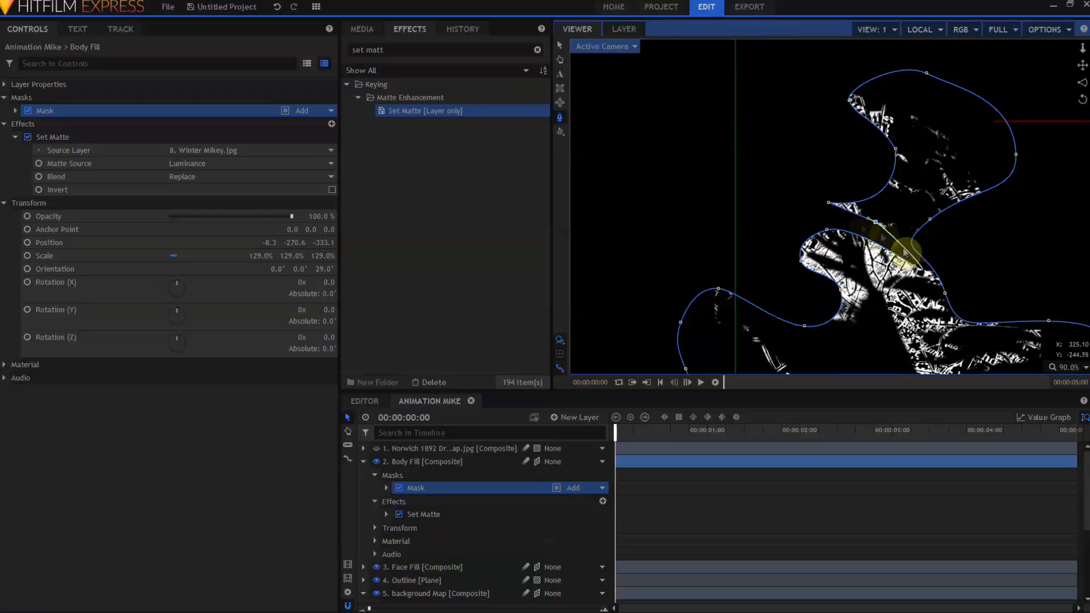
scroll(826, 173, down, 2)
scroll(827, 172, down, 1)
Keyframe the Body Fill mask's Expansion from -120 px at the first frame to 560 px at 00:00:04:24.
click(15, 111)
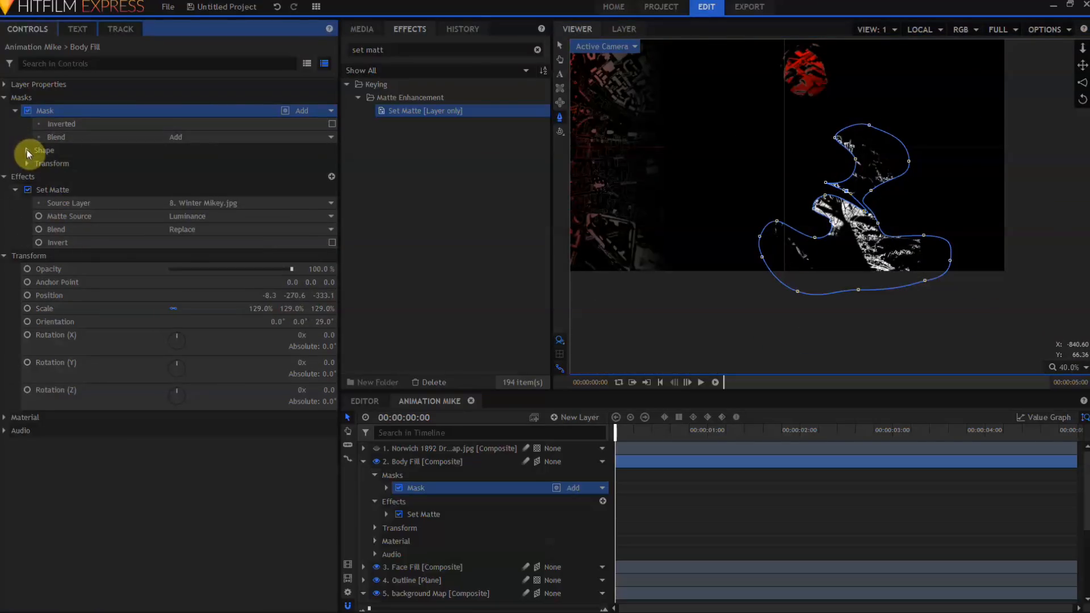
click(27, 150)
click(48, 163)
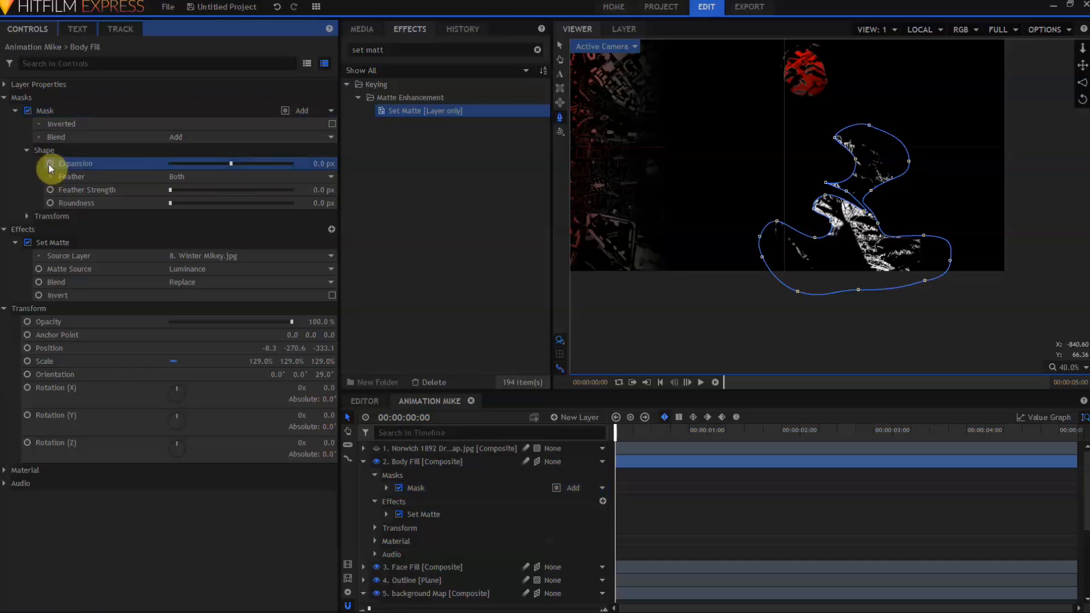
drag(231, 165, 228, 163)
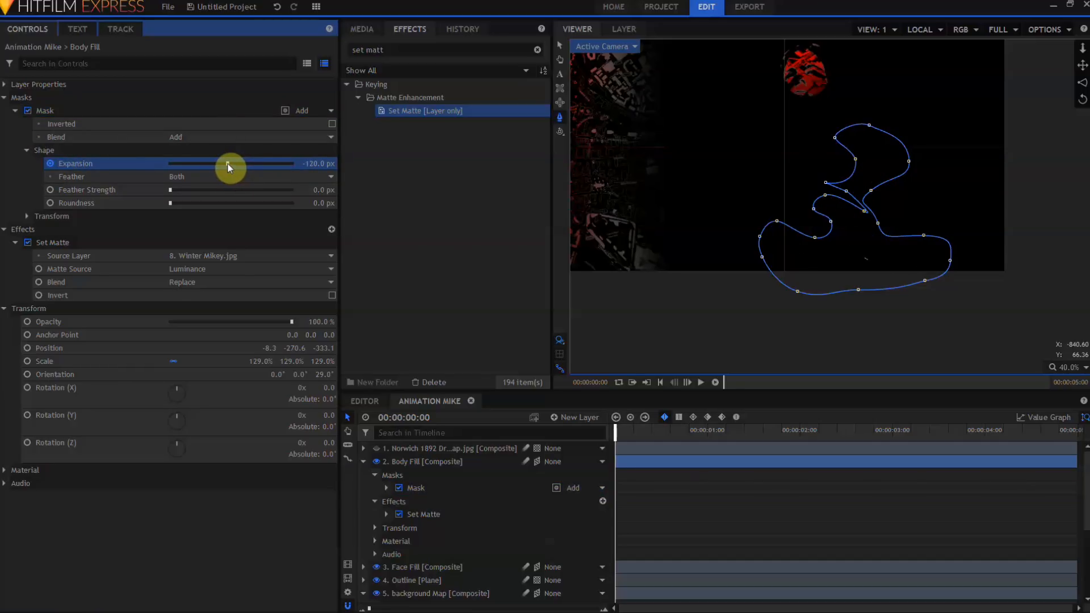
drag(615, 432, 1087, 368)
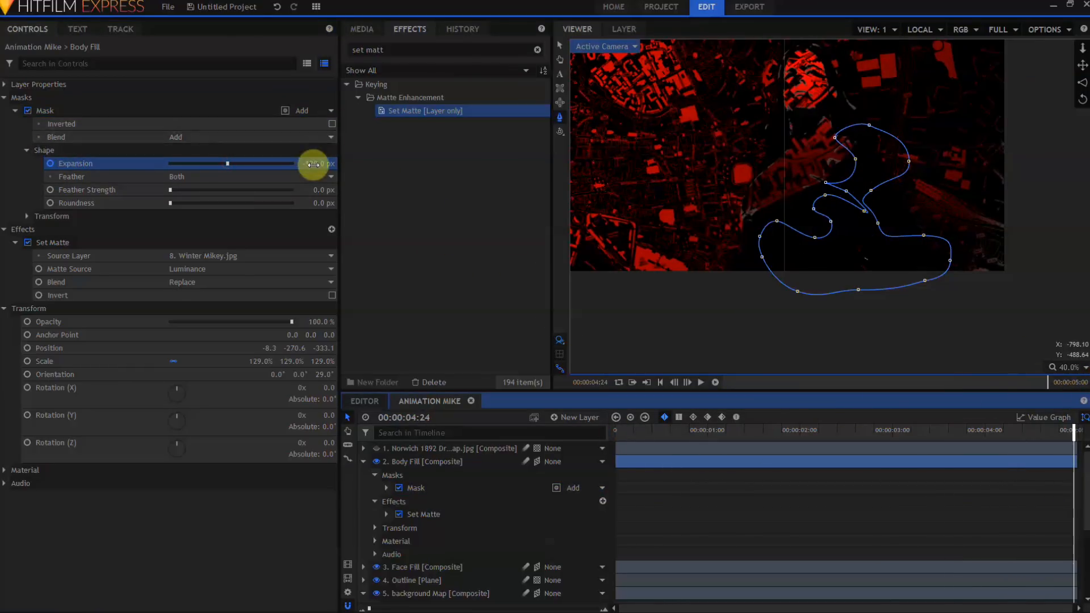
drag(230, 164, 243, 166)
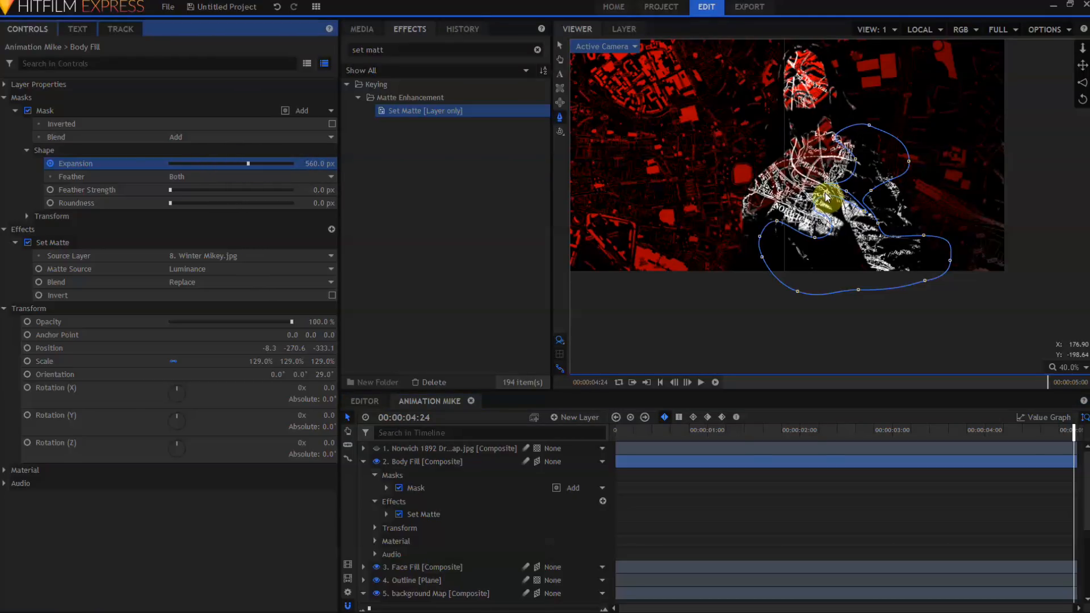
Paste the copied Color Gradient effect onto the Body Fill layer and expand its point settings.
click(28, 231)
right_click(29, 229)
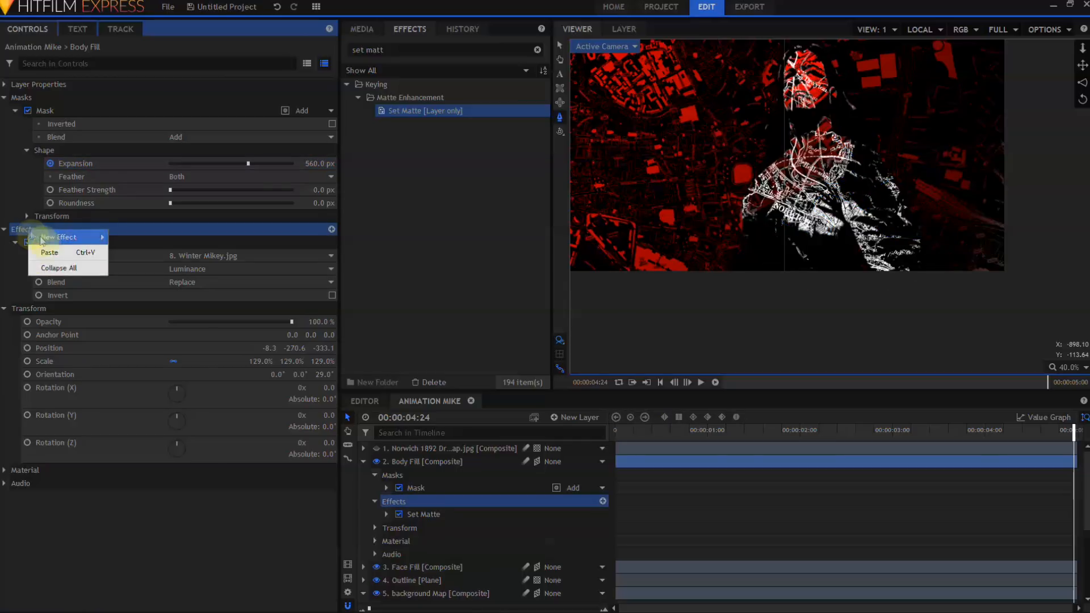
click(48, 243)
scroll(750, 121, down, 2)
click(16, 309)
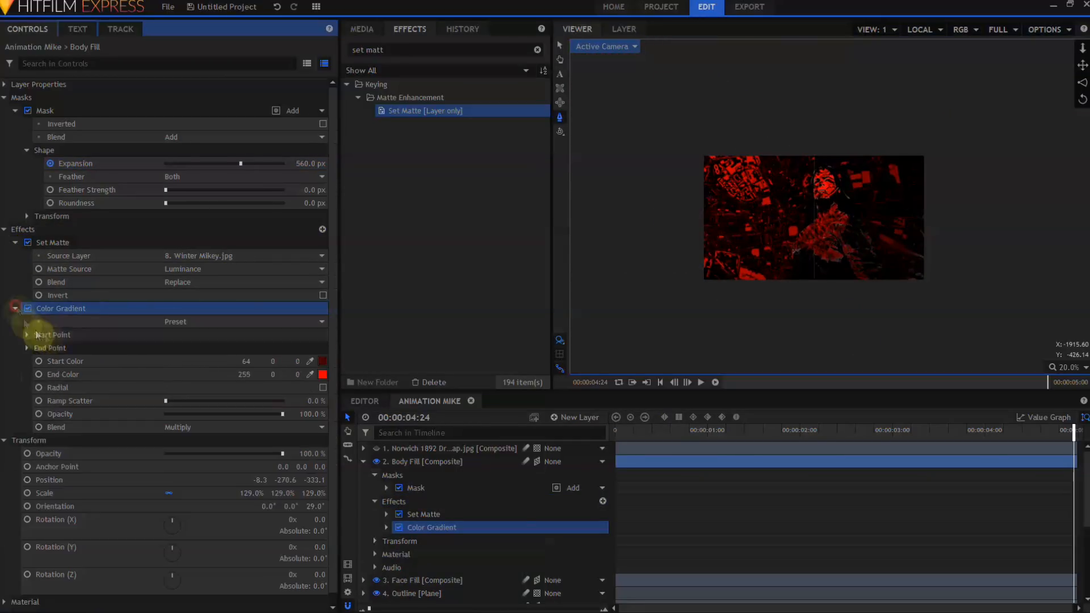
click(27, 335)
click(50, 348)
Keyframe the Body Fill layer's Opacity at 100% at the first frame.
click(427, 462)
scroll(886, 176, up, 2)
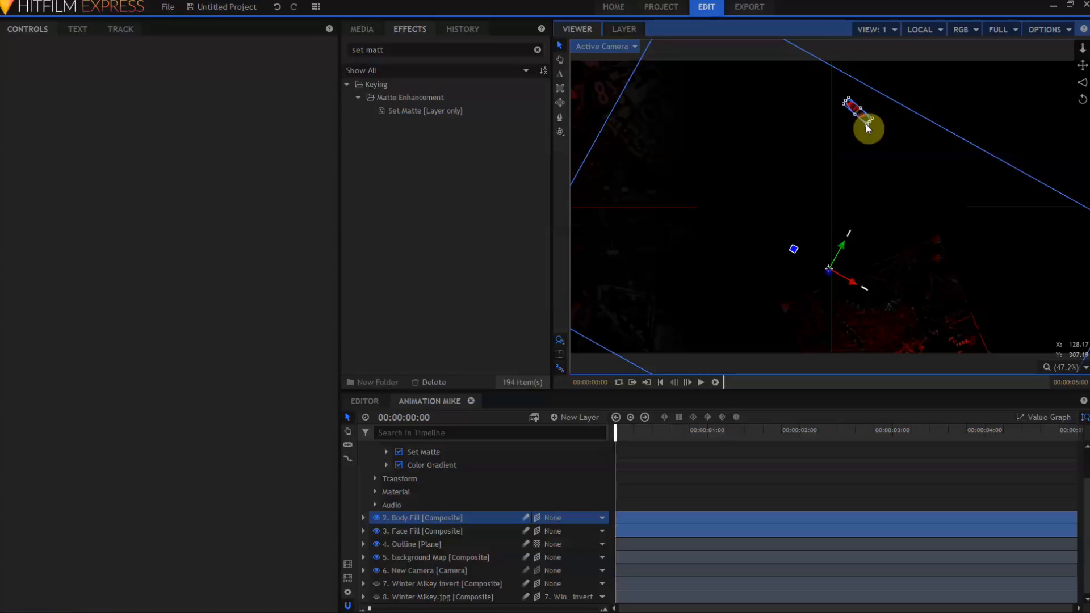
click(395, 519)
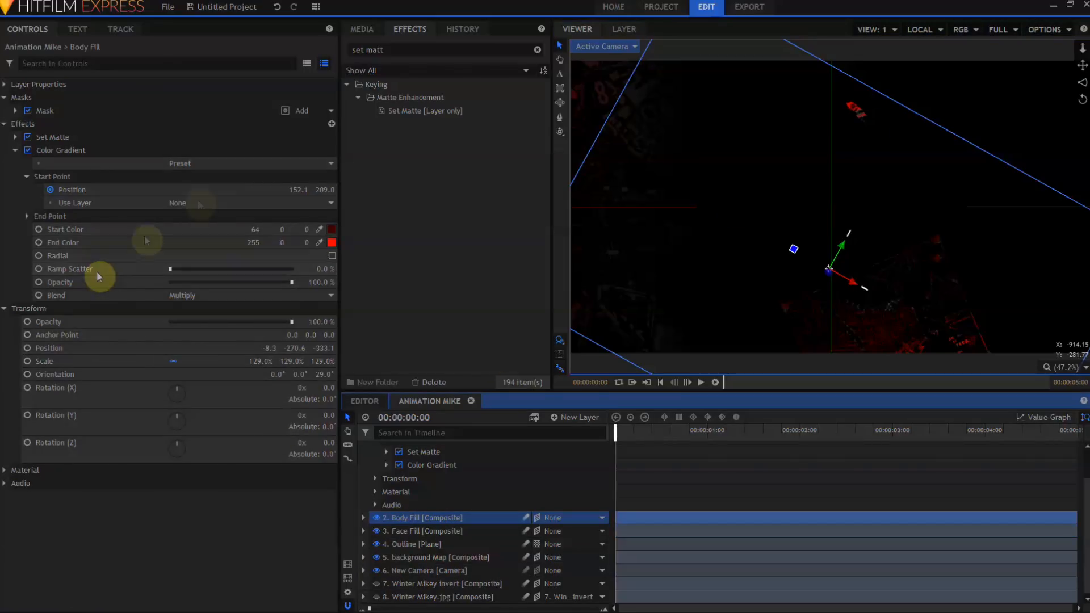
click(26, 323)
drag(292, 322, 334, 318)
Keyframe the Face Fill mask's Opacity, dropping it to 0% at the first frame.
click(698, 433)
click(398, 531)
click(27, 164)
click(50, 190)
drag(708, 433, 365, 459)
click(318, 190)
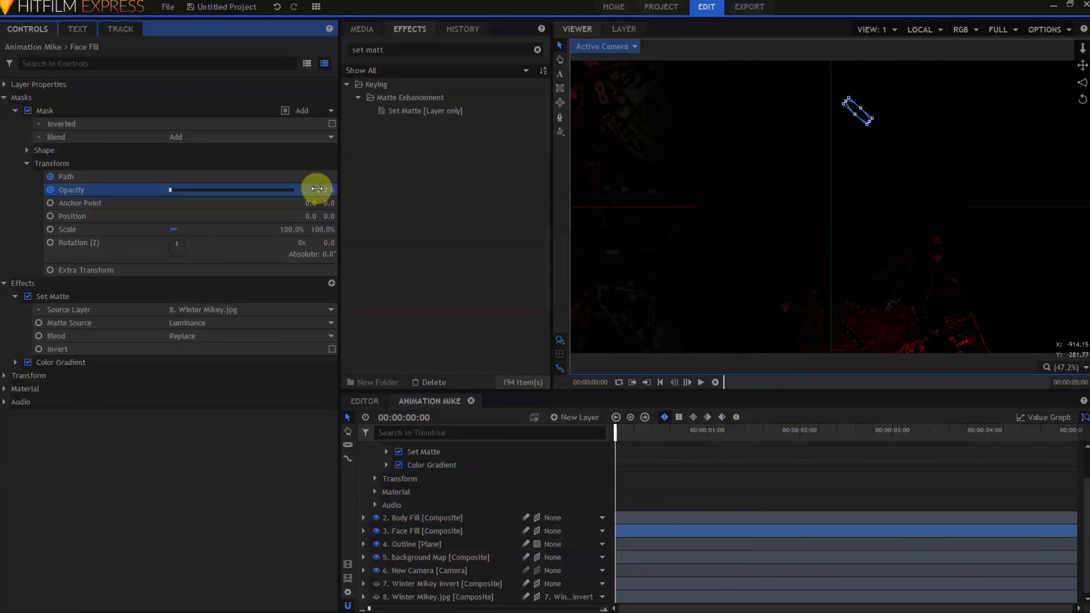
Enable Position keyframing on New Camera and set its position to 70.0, 129.0, 1675.6 at 00:00:04:00.
scroll(468, 461, up, 2)
click(624, 444)
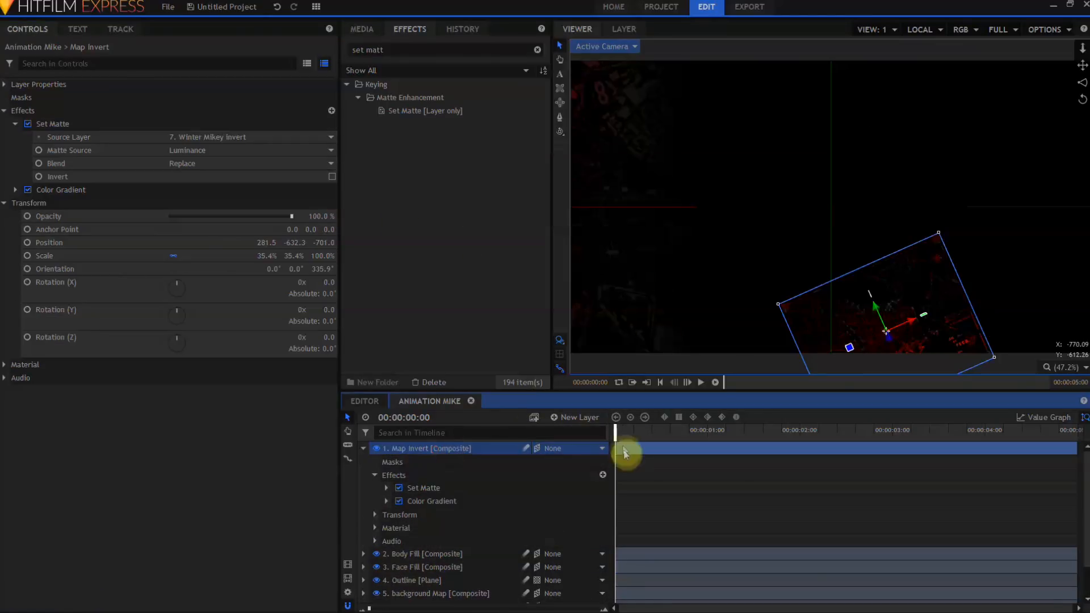
click(363, 449)
drag(619, 433, 274, 487)
click(427, 517)
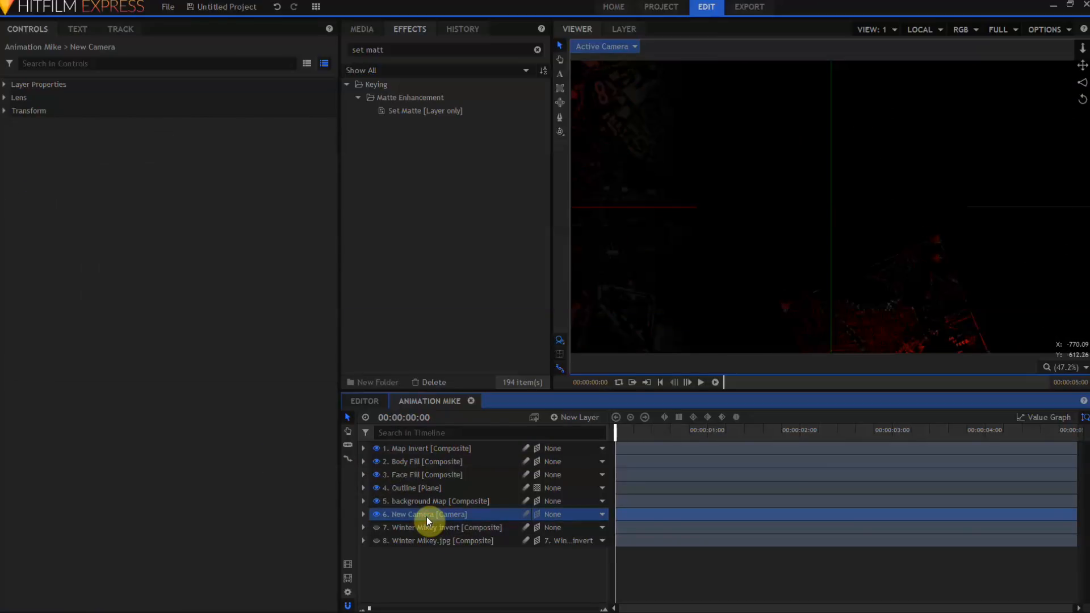
click(29, 126)
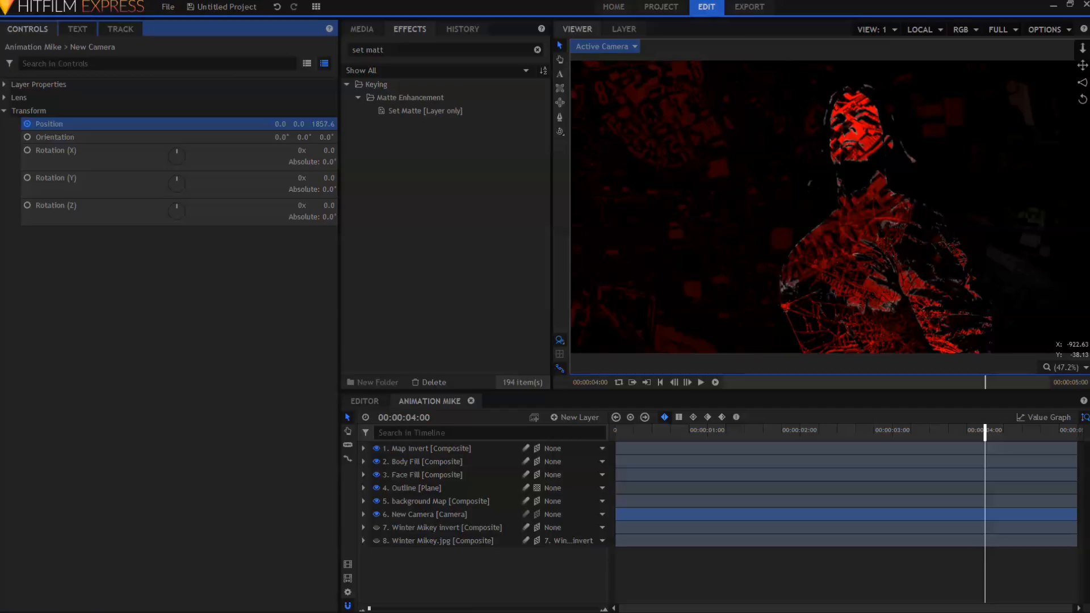
mouse_move(322, 124)
mouse_down()
mouse_move(256, 124)
mouse_move(328, 124)
mouse_move(264, 124)
mouse_move(312, 124)
mouse_up()
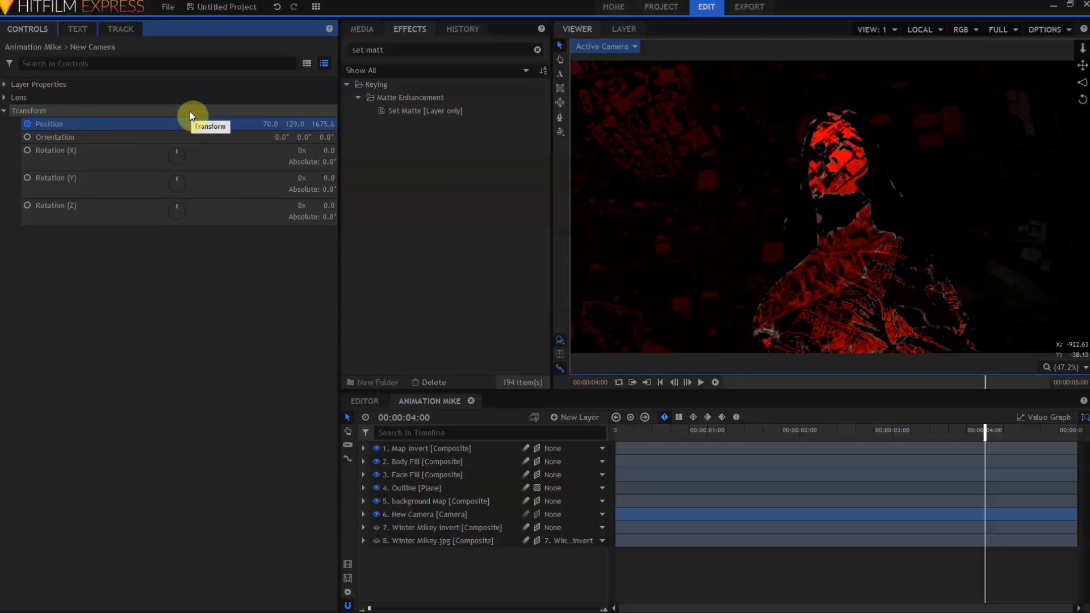
Move the camera's 00:00:04:00 Position keyframe to the first frame and give both Position keyframes a smoothed interpolation.
click(50, 125)
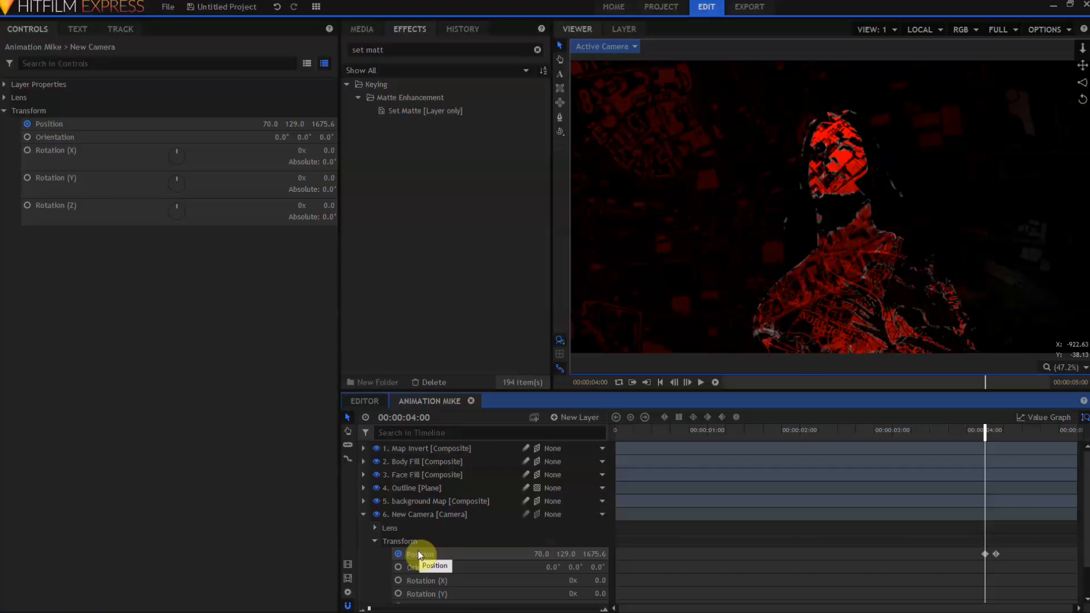
click(986, 555)
drag(959, 557, 504, 553)
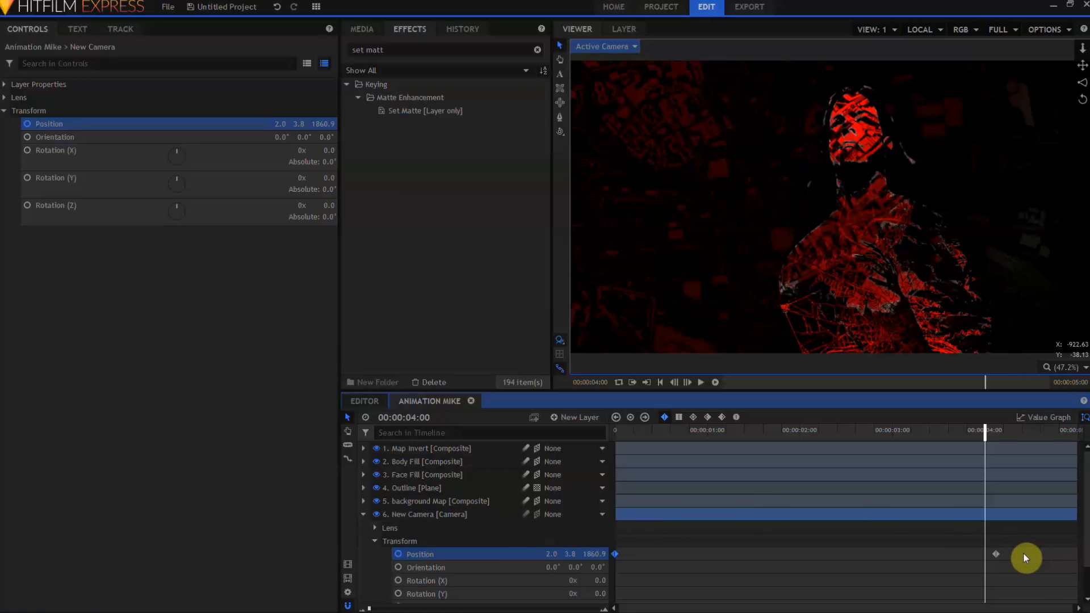
drag(1025, 557, 602, 565)
click(708, 418)
click(695, 419)
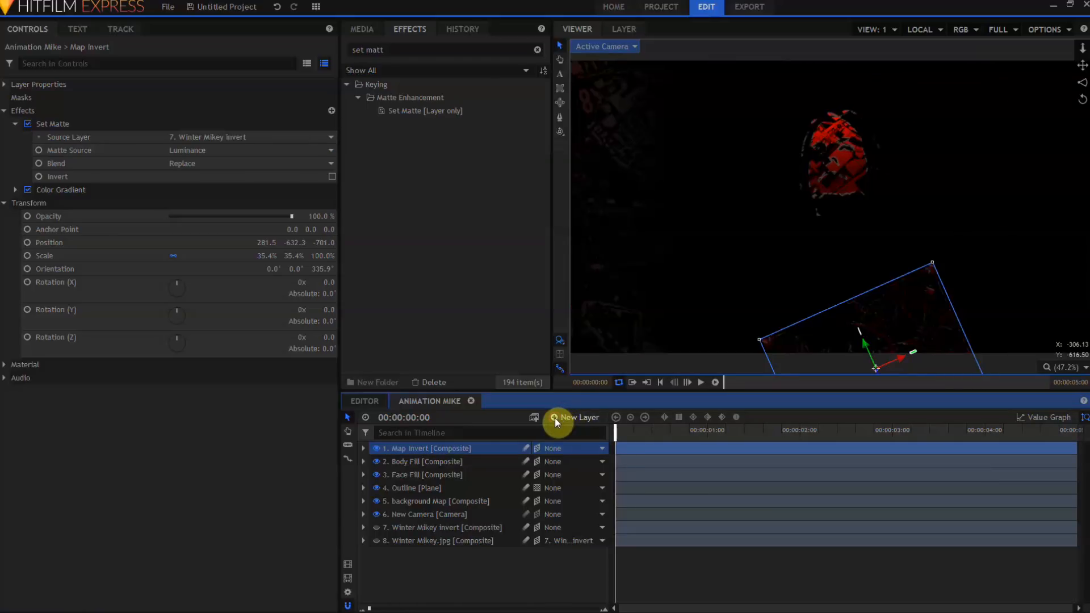
Add a grade layer above all other layers and name it Tint.
click(555, 418)
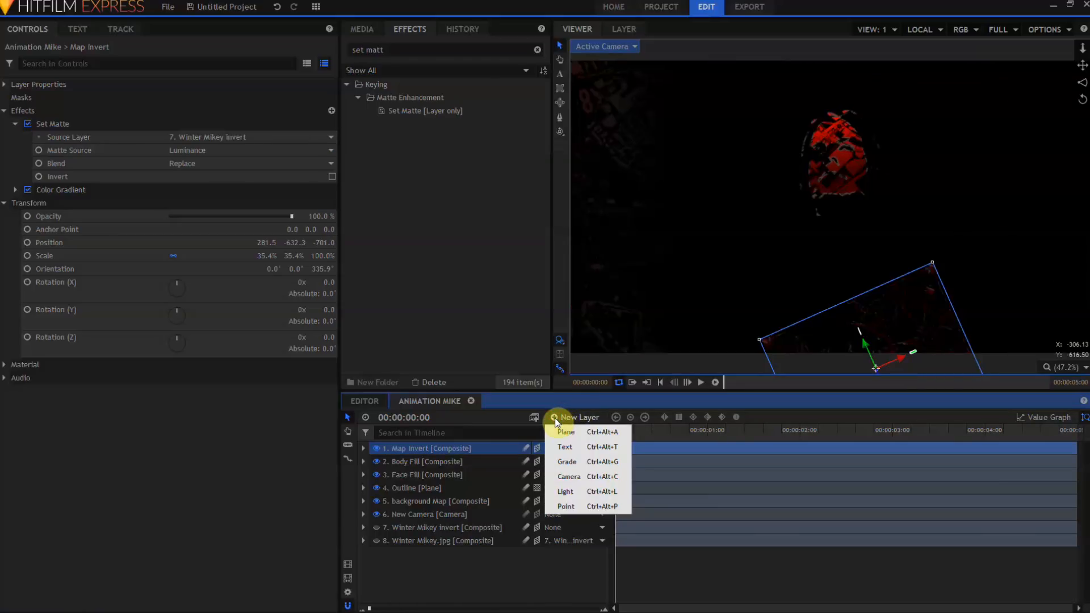
click(569, 467)
double_click(427, 453)
text(Tint)
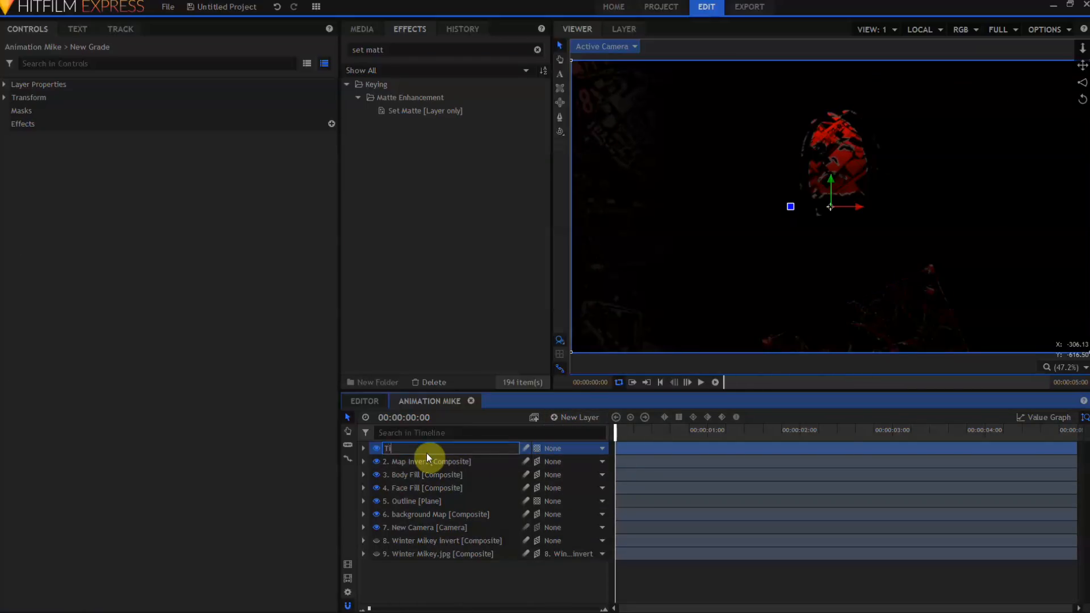
key(Return)
Find the Tint effect and apply it to the Tint grade layer.
drag(394, 50, 320, 50)
text(tint)
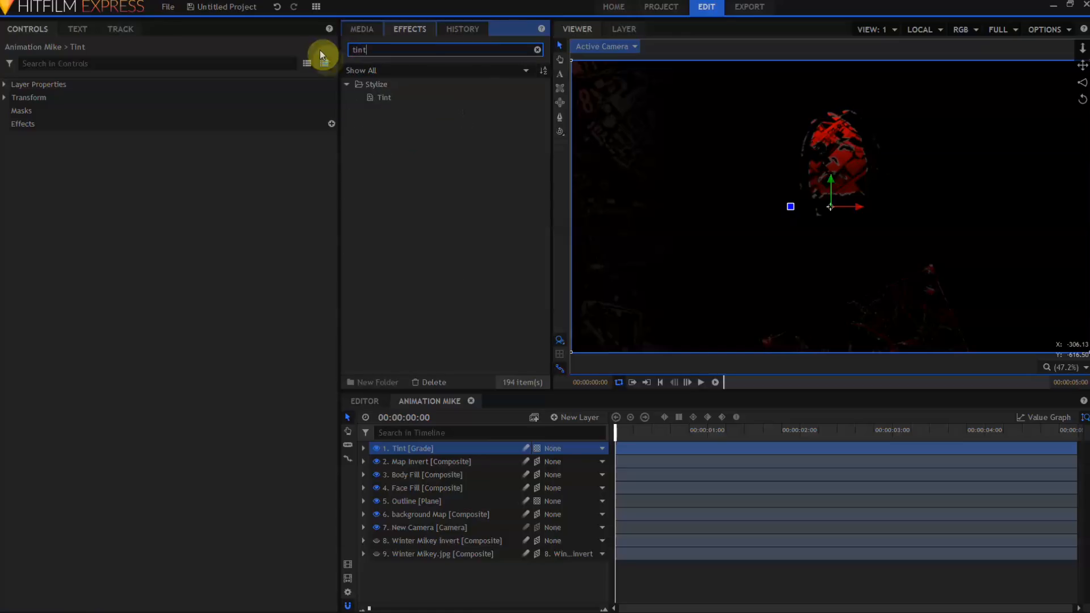
click(384, 100)
drag(385, 117, 401, 450)
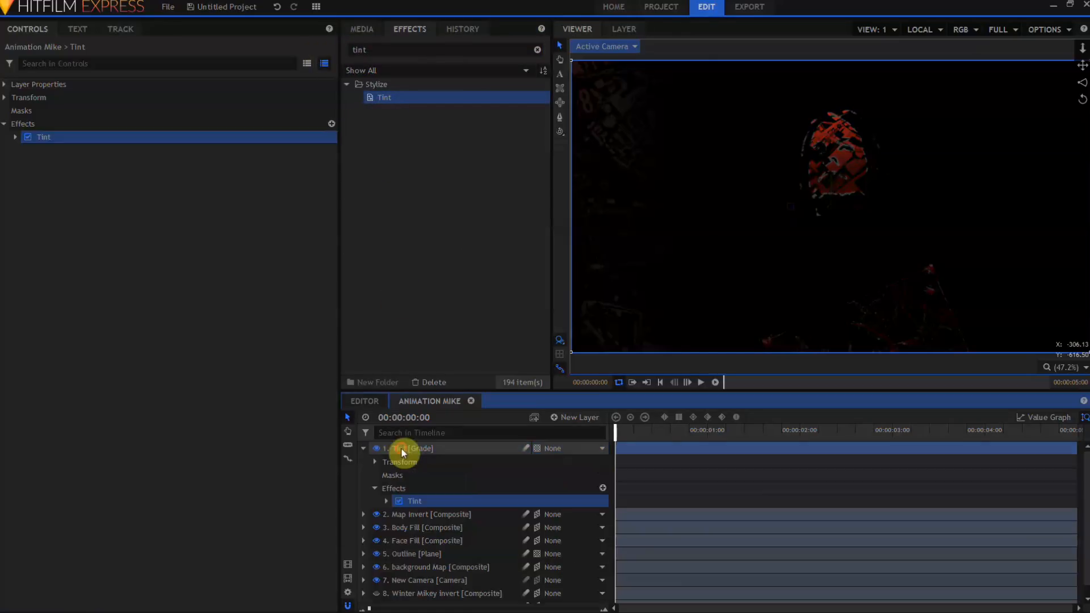
Set the Tint effect's Map White To color to RGB 255, 32, 16 and Amount to Tint to 75%.
click(14, 138)
click(332, 177)
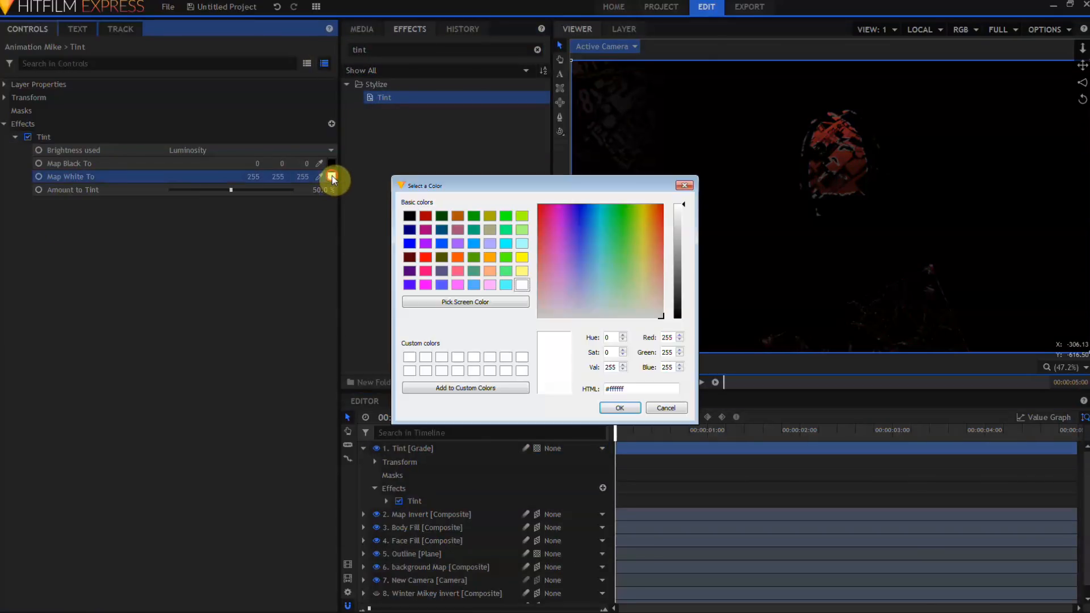
click(425, 257)
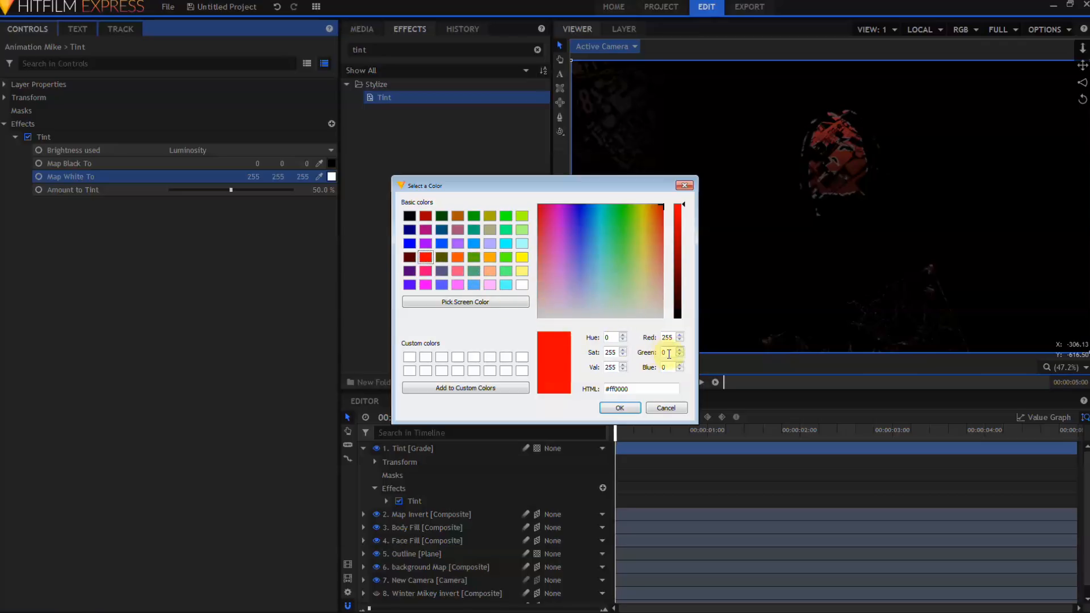
text(32)
key(Tab)
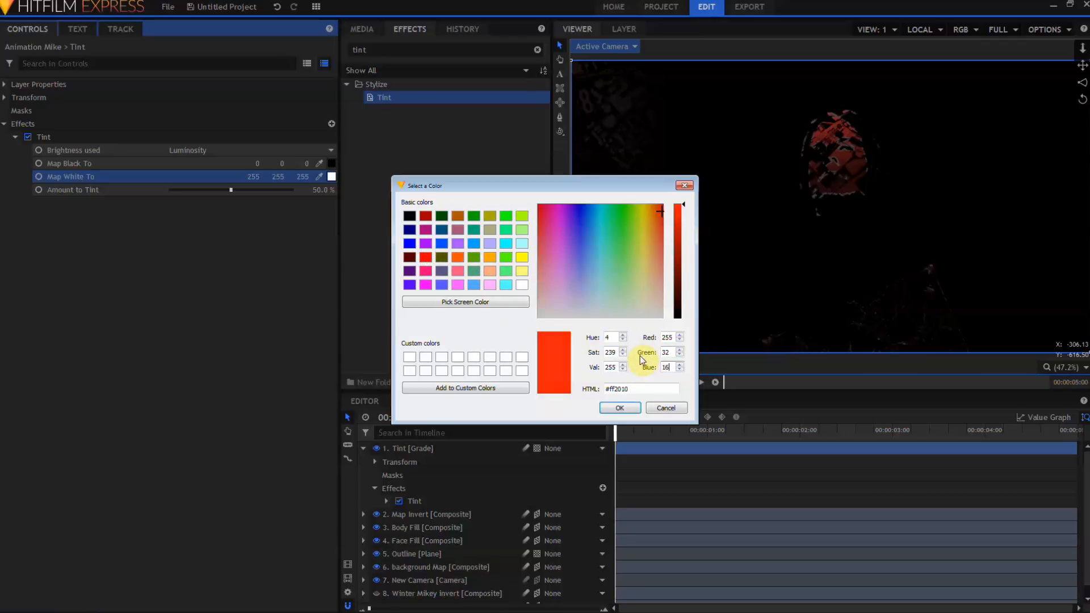
click(605, 413)
click(318, 188)
key(Return)
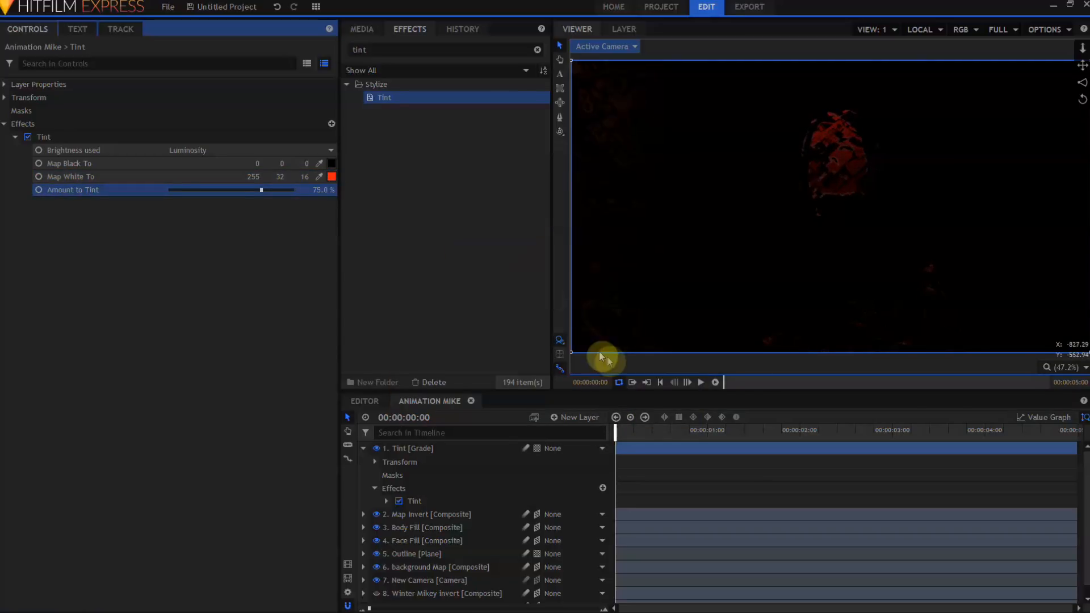
Compare the composite at 00:00:02:15 with and without the Tint effect, and set Brightness used to Lightness.
drag(616, 432, 856, 424)
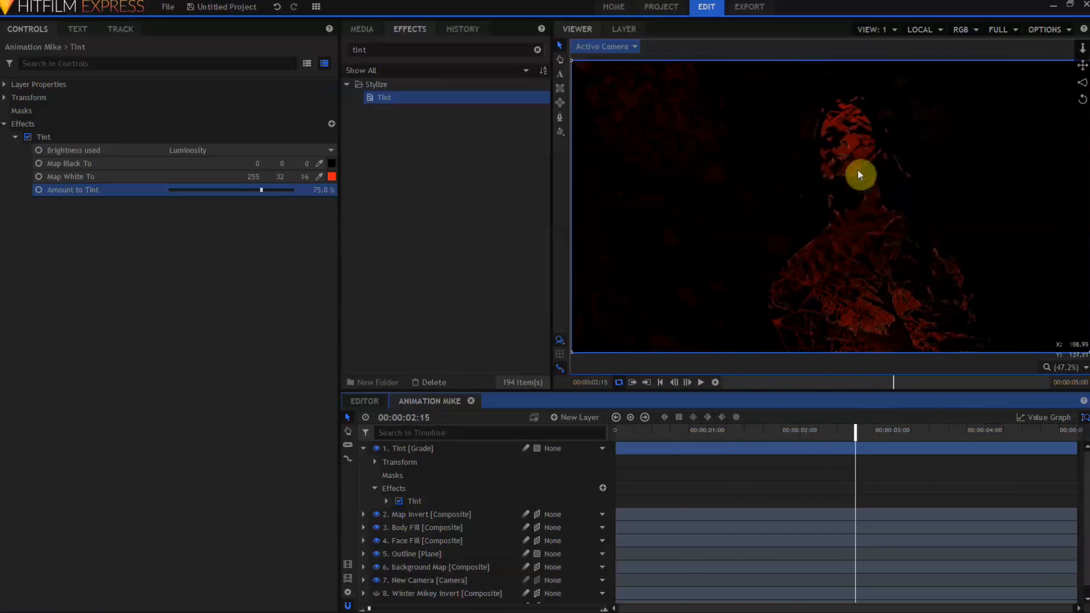
click(27, 137)
click(27, 137)
click(26, 136)
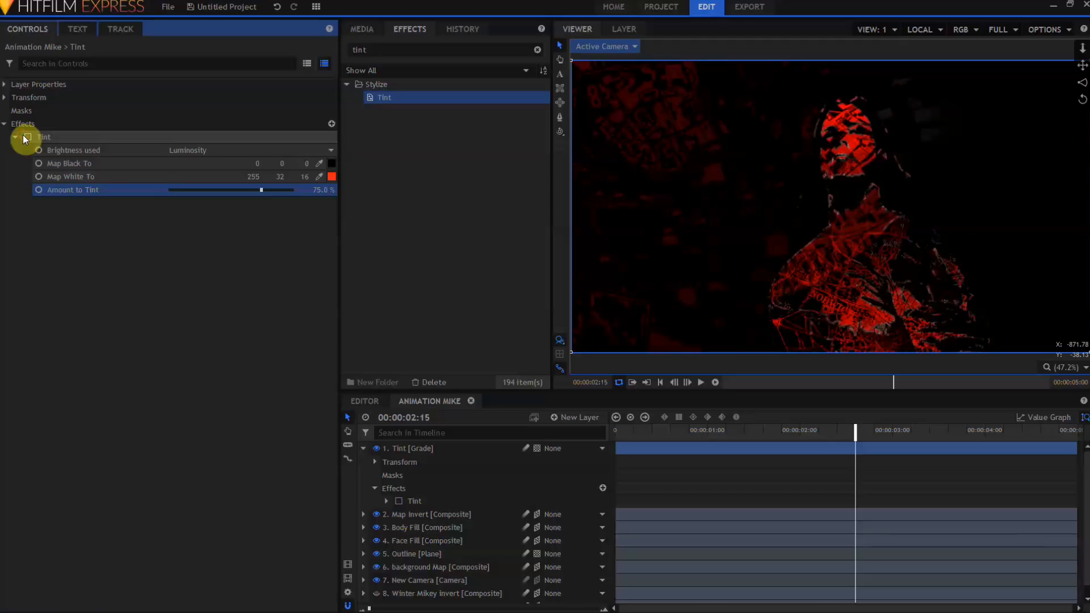
click(26, 137)
Add a grade layer named Glitch Glow and shift it to start at 00:00:01:24.
click(574, 418)
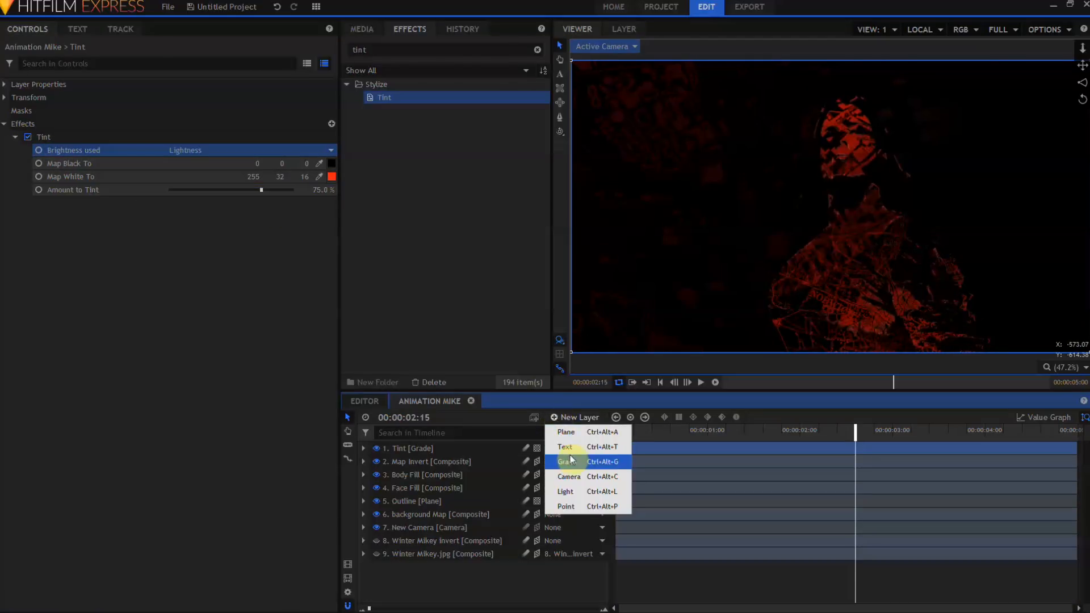
click(570, 457)
double_click(406, 448)
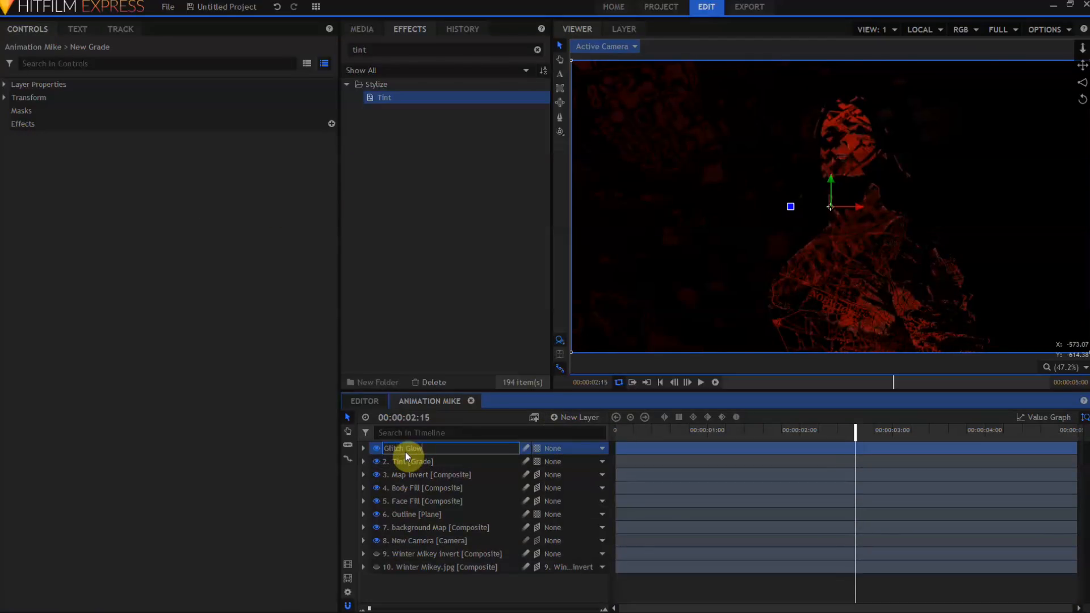
text(Glitch Glow)
key(Return)
click(785, 431)
drag(785, 432, 796, 433)
drag(629, 449, 817, 451)
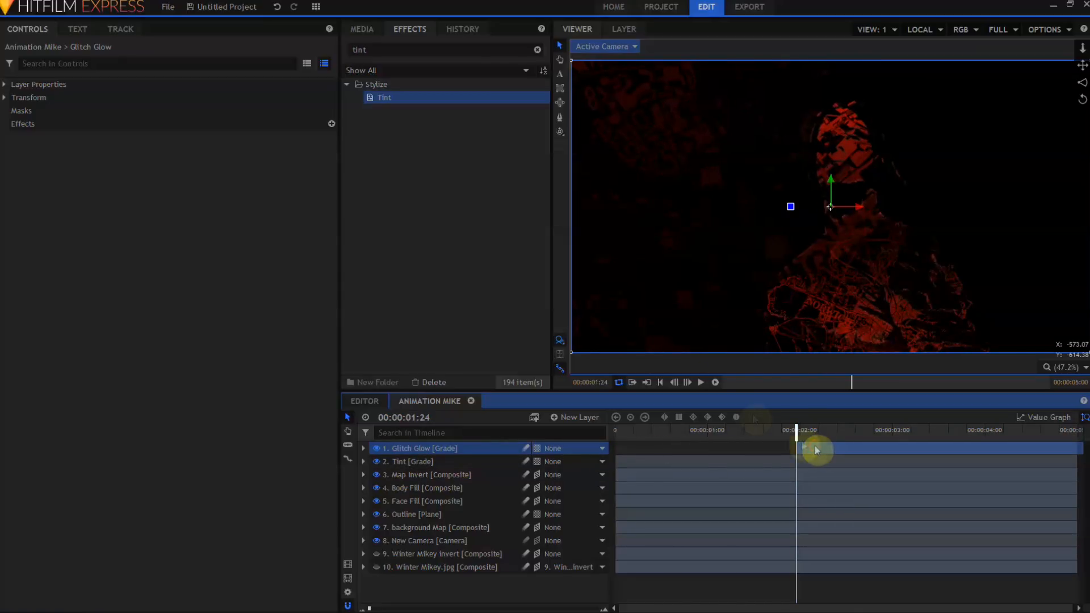
Find the Zoom Blur effect and apply it to the Glitch Glow layer.
click(382, 51)
text(zoom)
drag(394, 97, 418, 452)
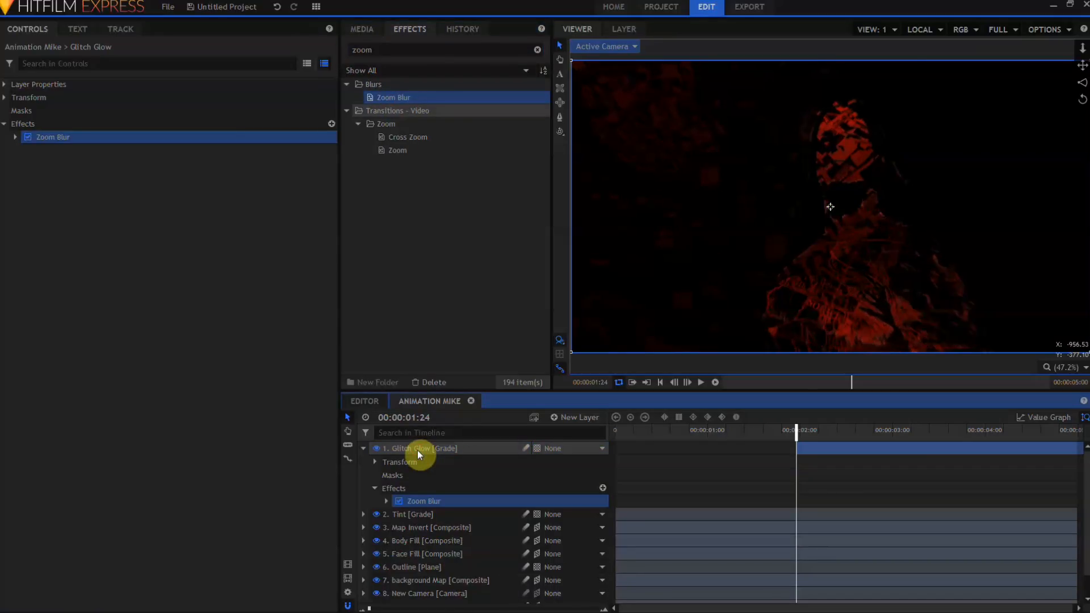
Place the Zoom Blur center on the face at about 49.7, 241.5 and set Strength to 100.
click(14, 138)
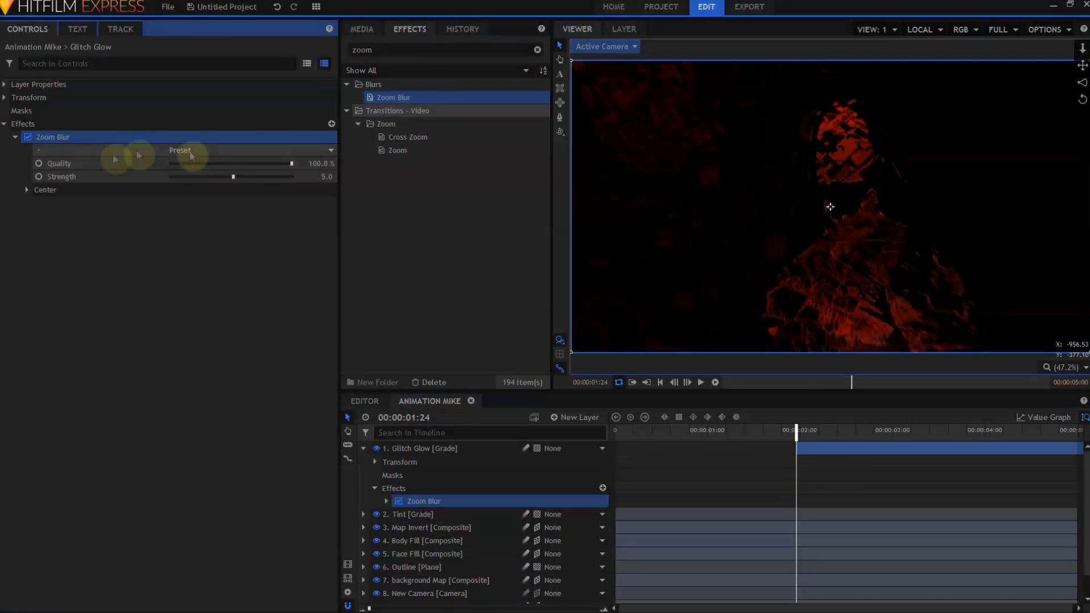
click(27, 190)
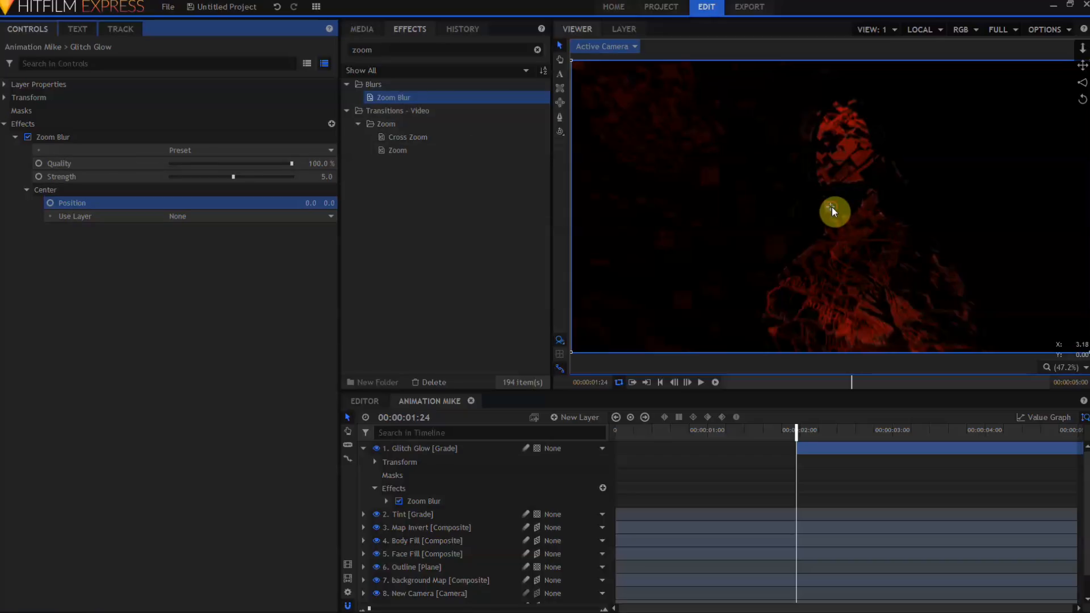
drag(832, 207, 845, 141)
drag(234, 180, 318, 187)
Set the Glitch Glow layer's blend mode to Add.
click(4, 84)
click(236, 124)
click(195, 151)
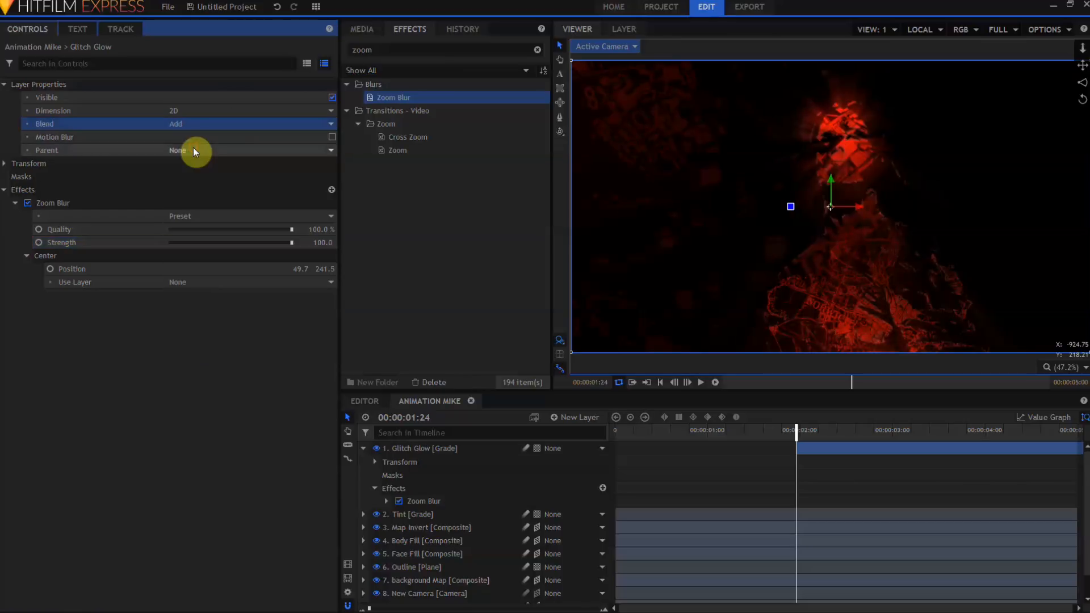
Keyframe Zoom Blur Strength from 100 at 00:00:01:24 to -100 at 00:00:02:02, back to 100 a few frames on, and 0 at 00:00:02:09.
click(38, 242)
drag(797, 432, 806, 433)
drag(293, 243, 49, 253)
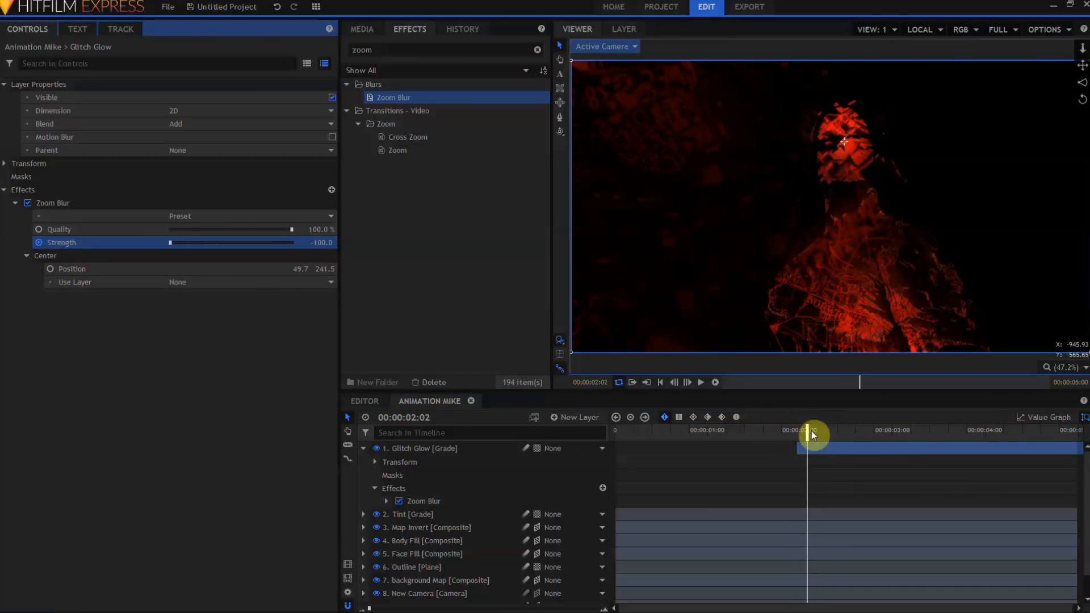
drag(808, 431, 823, 431)
drag(170, 245, 385, 250)
drag(823, 431, 832, 432)
drag(322, 241, 327, 243)
Slice the Glitch Glow layer at 00:00:02:09 and delete the part after the cut.
click(349, 446)
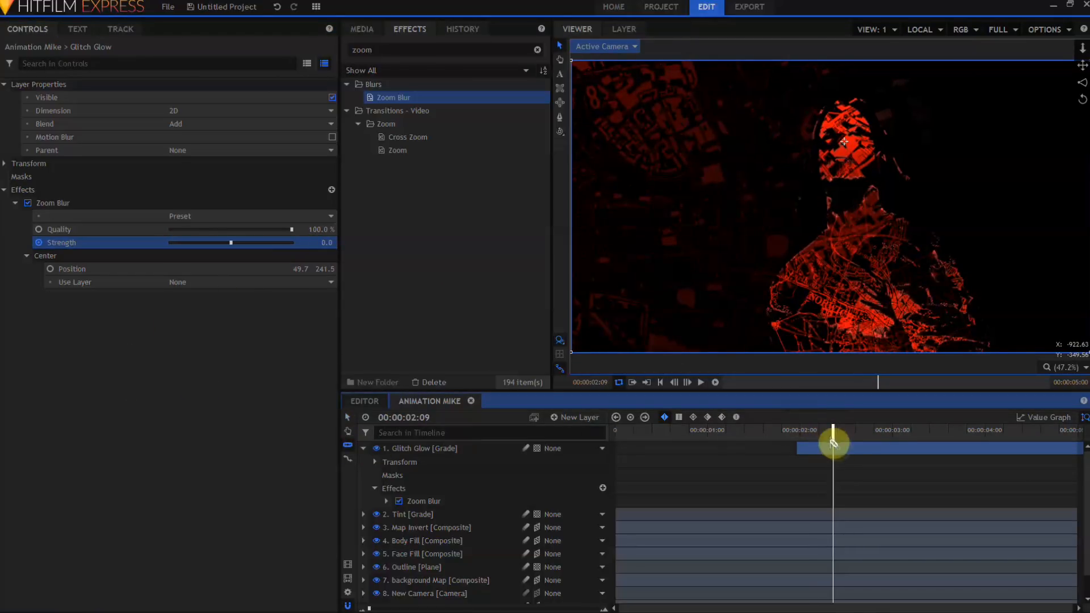
click(834, 447)
click(432, 515)
key(Delete)
Add a grade layer at the top of the stack and name it Glow.
click(556, 420)
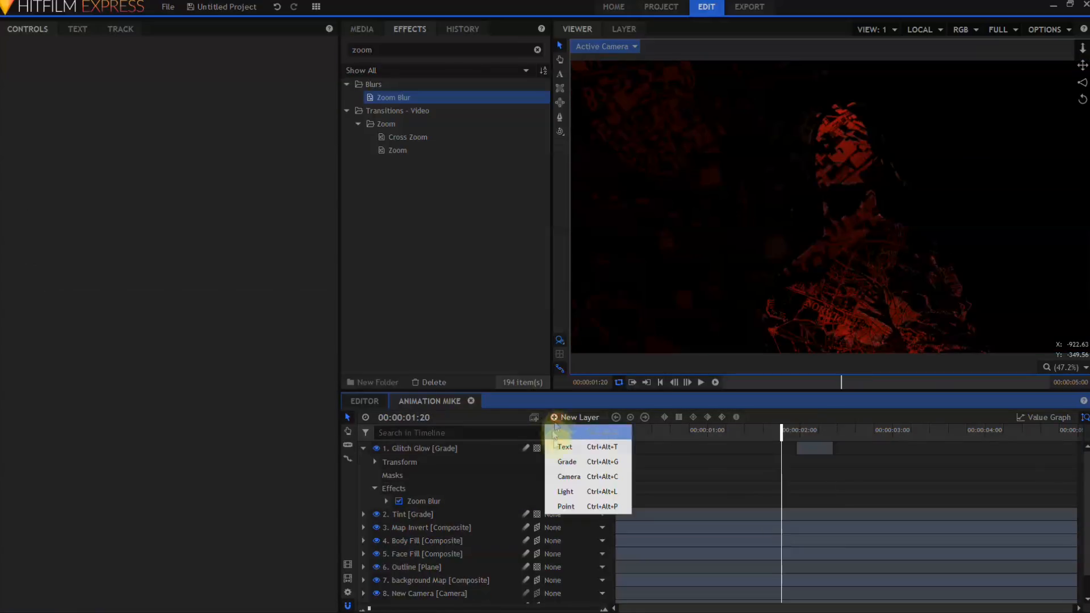
click(568, 463)
click(426, 447)
text(Glow)
key(Return)
Find the Glow effect under Lights & Flares and apply it to the Glow layer.
double_click(385, 49)
text(glow)
drag(385, 124, 424, 449)
Set the Glow effect's Intensity to 5.0, Threshold to 4.0% and Radius to about 266 px.
click(15, 137)
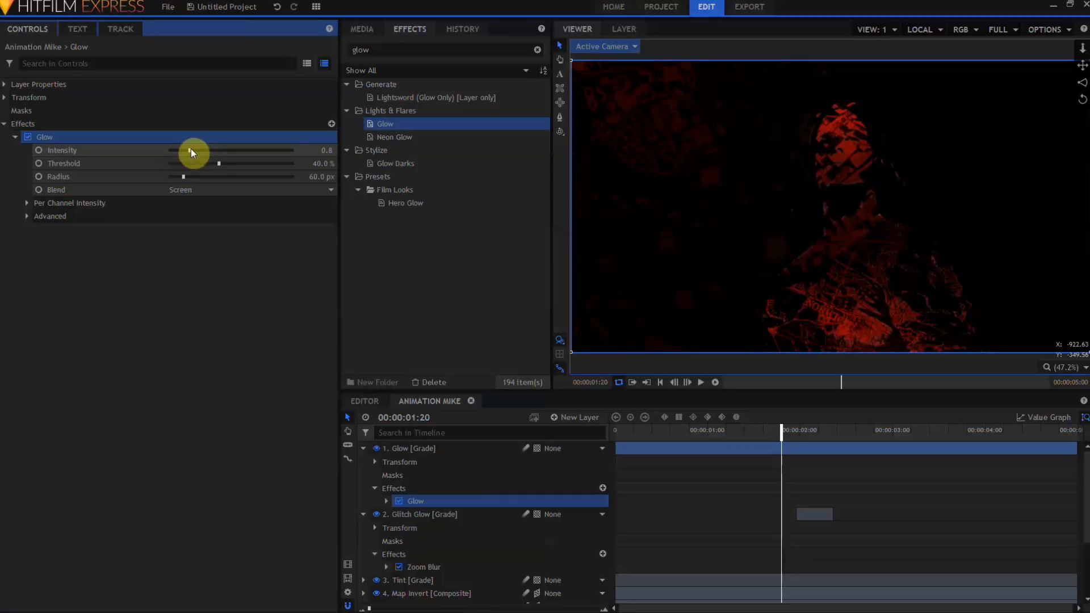
drag(191, 150, 360, 151)
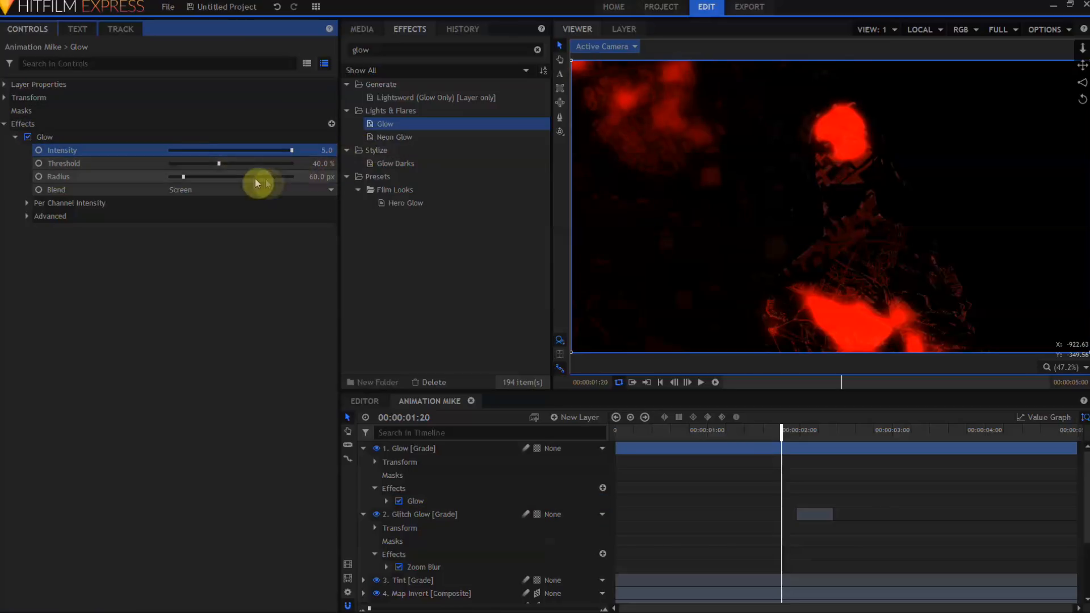
drag(221, 167, 263, 184)
drag(175, 163, 173, 165)
drag(261, 176, 241, 187)
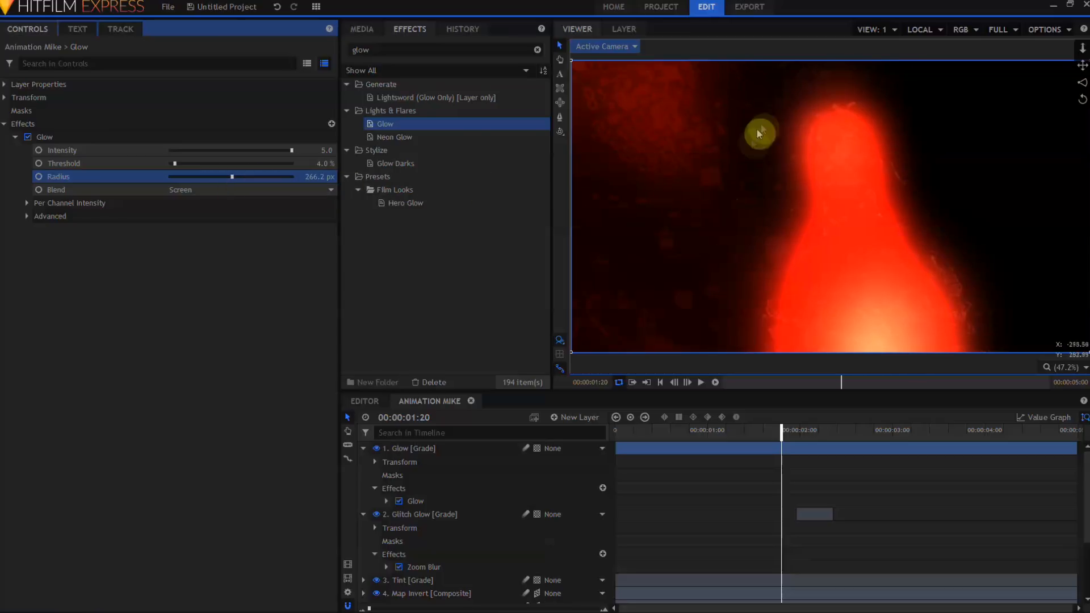
Lower the Glow effect's Intensity to 1.5 and duplicate the effect on the Glow layer.
drag(327, 150, 272, 150)
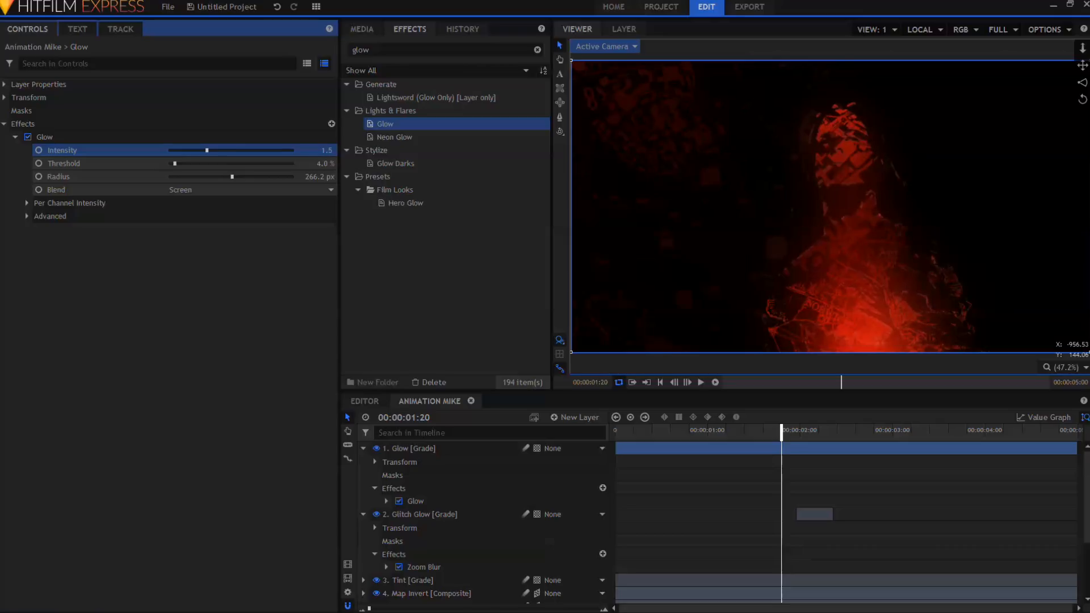
click(28, 137)
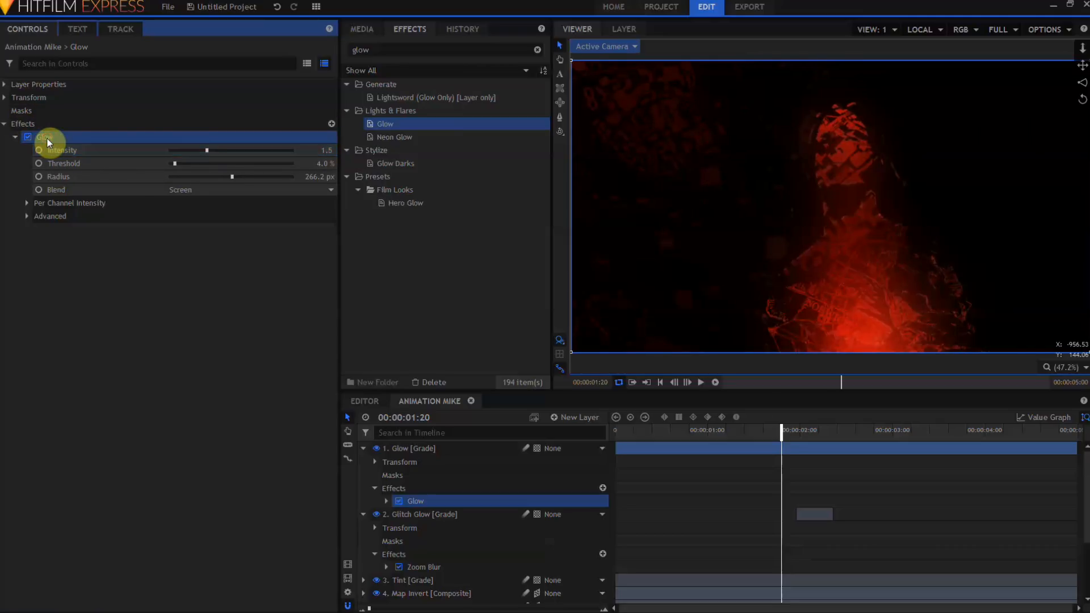
key(ctrl+d)
Set the duplicated Glow effect's Radius to 3.2 px, Threshold to 34.0% and Intensity to 0.5.
drag(316, 177, 172, 176)
mouse_move(339, 163)
mouse_down()
mouse_move(356, 163)
mouse_move(305, 150)
mouse_move(323, 150)
mouse_up()
drag(782, 431, 809, 443)
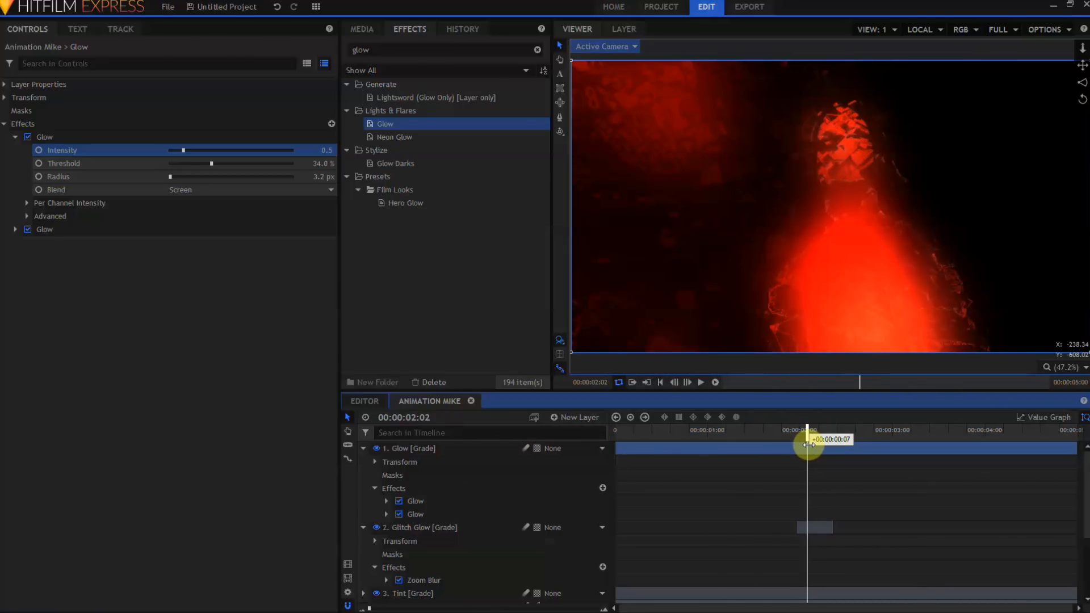
Move the Glow grade layer below the Glitch Glow layer.
click(364, 527)
drag(410, 446, 412, 471)
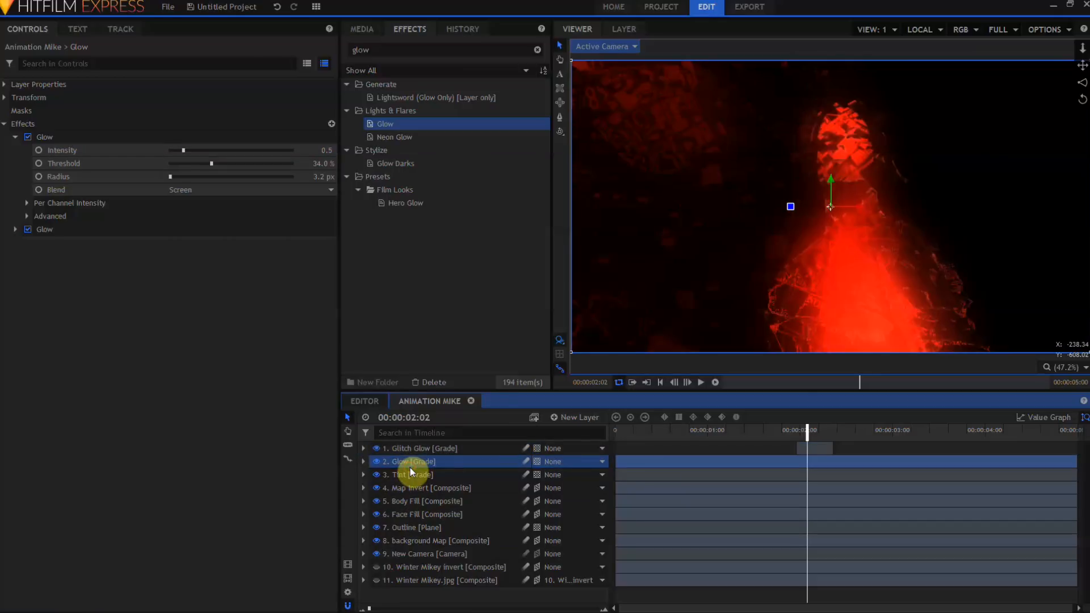
drag(809, 438, 774, 437)
Add a grade layer at the top of the stack and name it Shake.
click(555, 418)
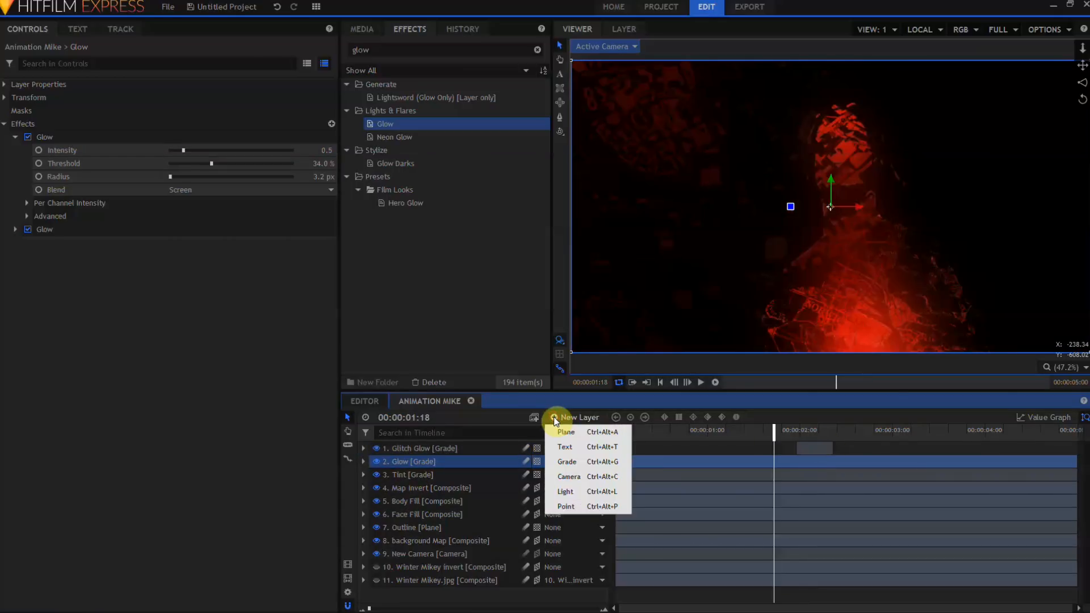
click(580, 460)
double_click(417, 447)
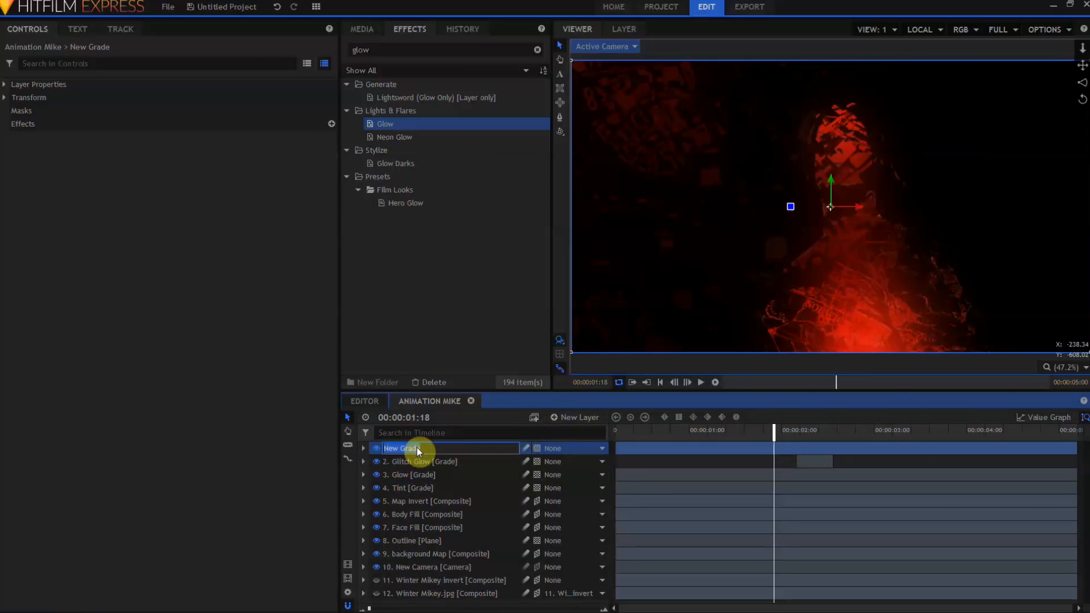
text(Shake)
key(Return)
Find the Shake effect under Grunge and apply it to the Shake layer.
double_click(389, 49)
text(shak)
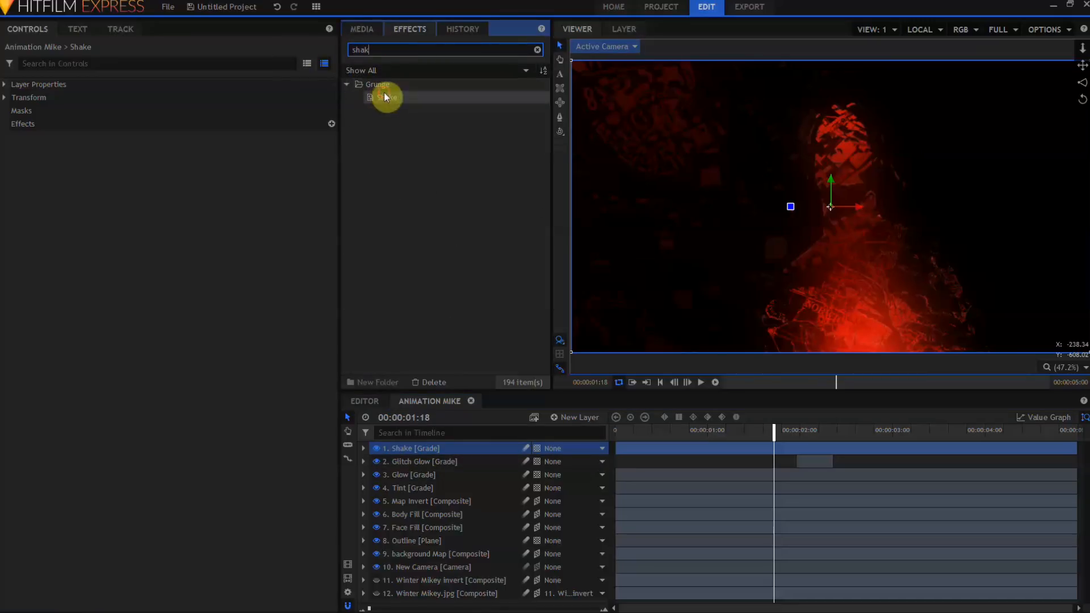
drag(385, 97, 410, 445)
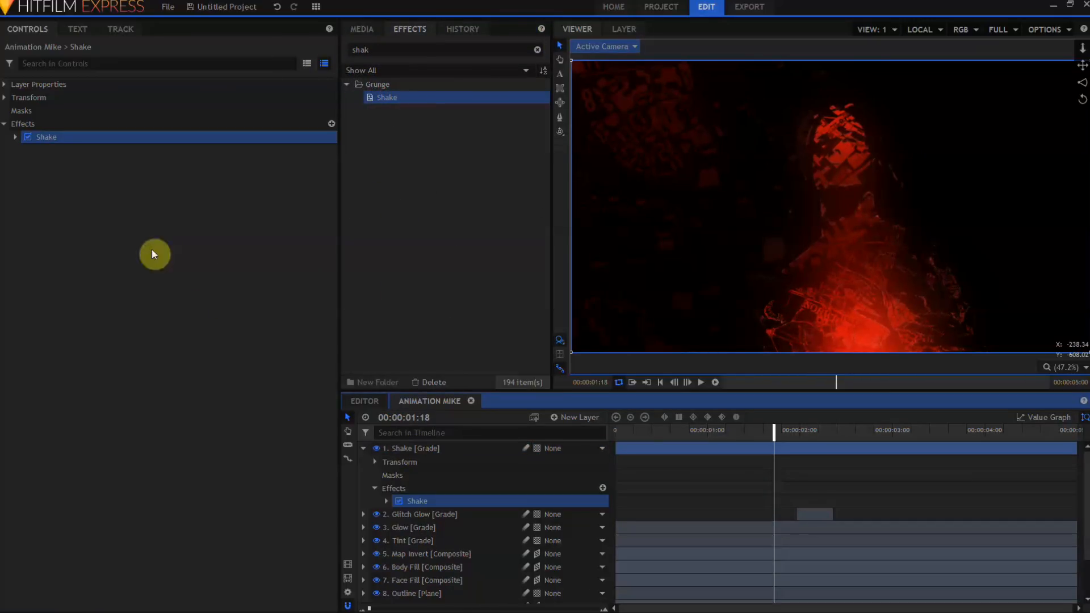
Set the Shake effect's Amount to 15.0, Speed to 0.66 and Smooth to 15.0, and preview the motion through to the end.
click(15, 136)
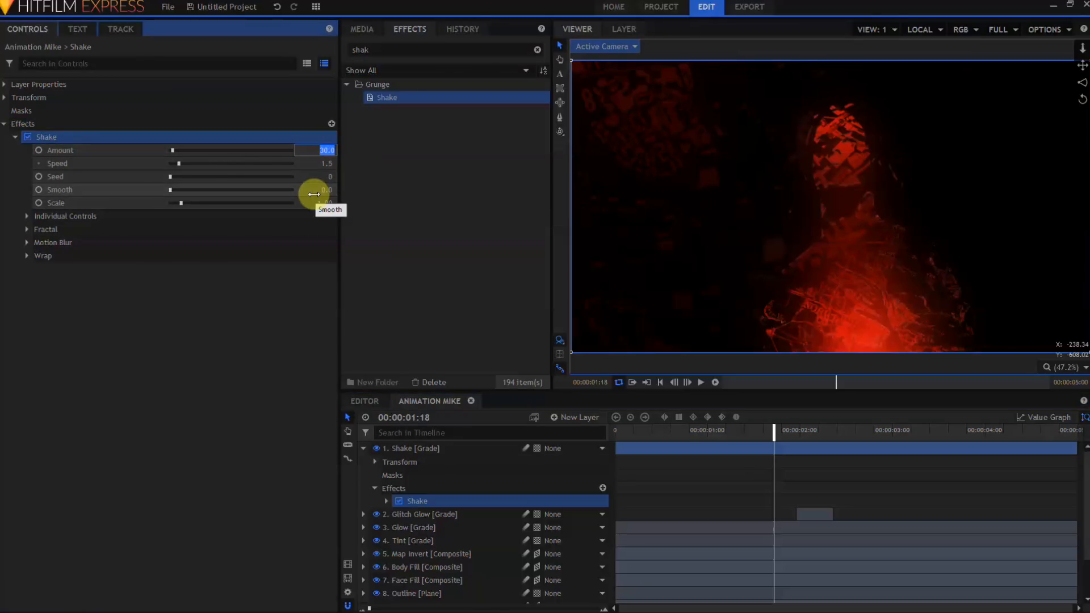
key(Return)
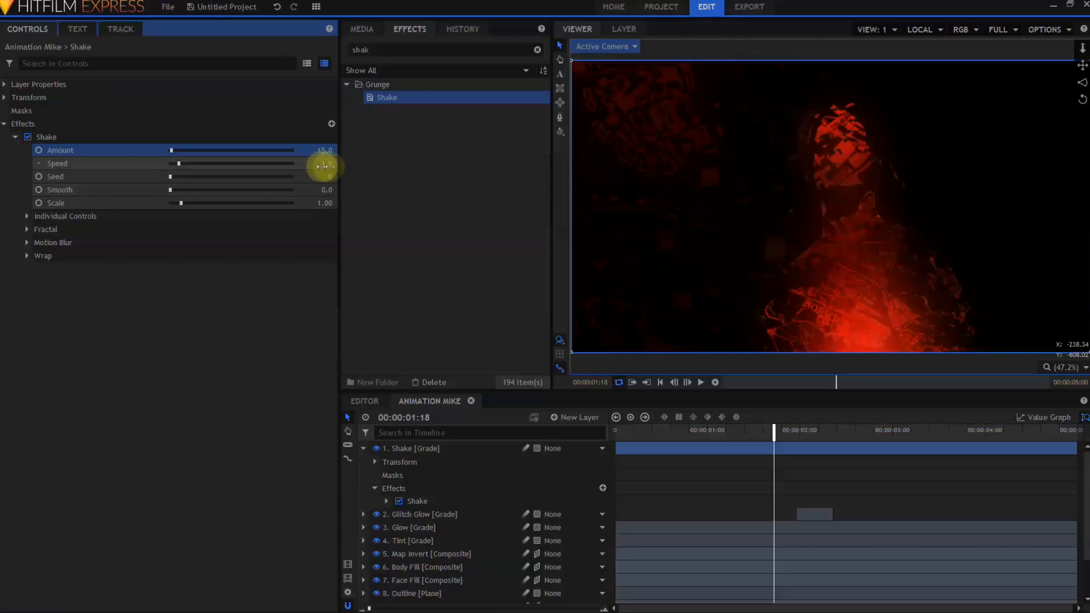
key(Return)
drag(170, 190, 176, 196)
click(321, 190)
text(15)
key(Return)
drag(670, 432, 1074, 432)
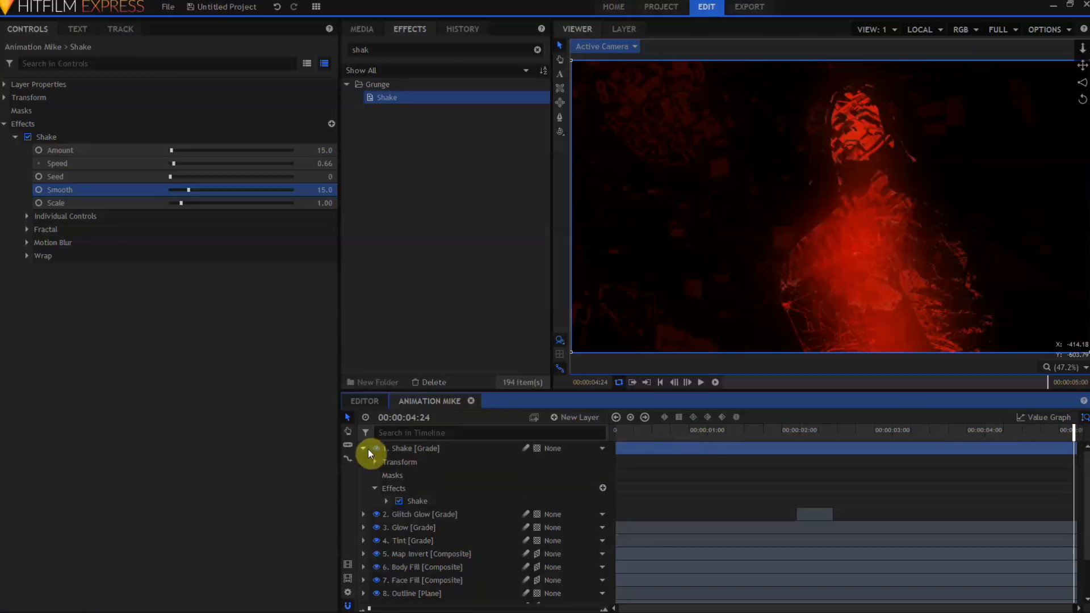
Add another grade layer at the top of the stack and name it Letterbox.
click(365, 449)
click(362, 29)
click(575, 417)
click(572, 461)
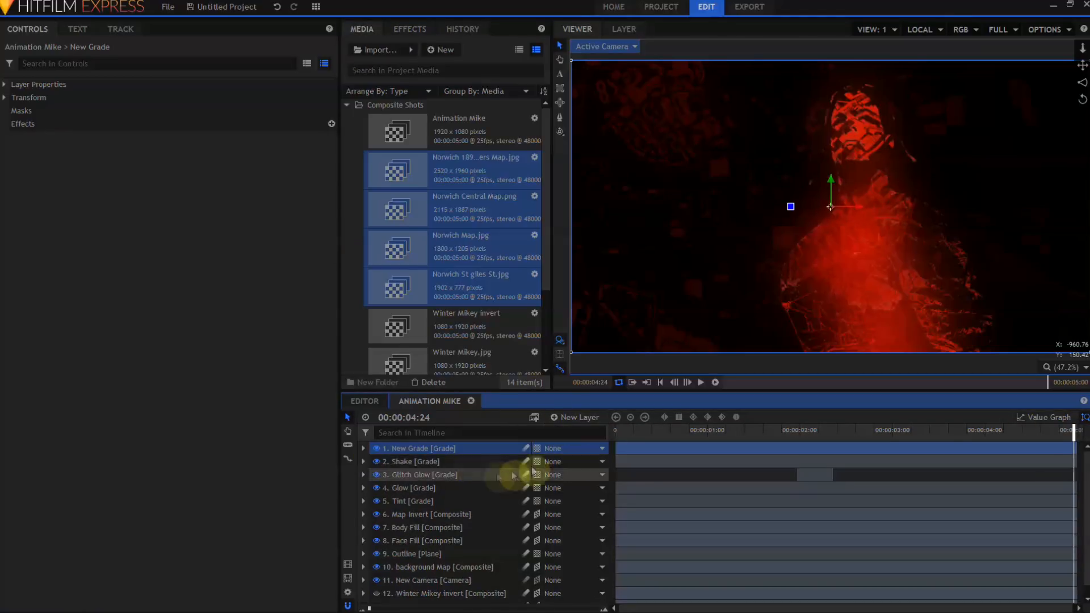
text(Letterbox)
key(Return)
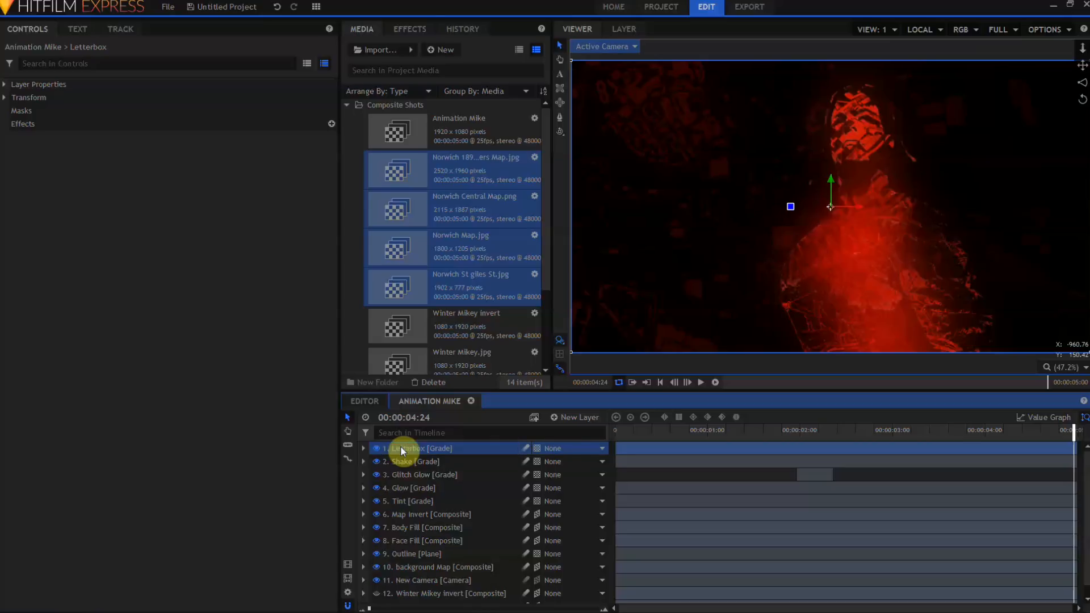
Find the Letterbox effect, apply it to the Letterbox layer and preview the full animation.
click(409, 29)
text(lett)
drag(393, 97, 426, 449)
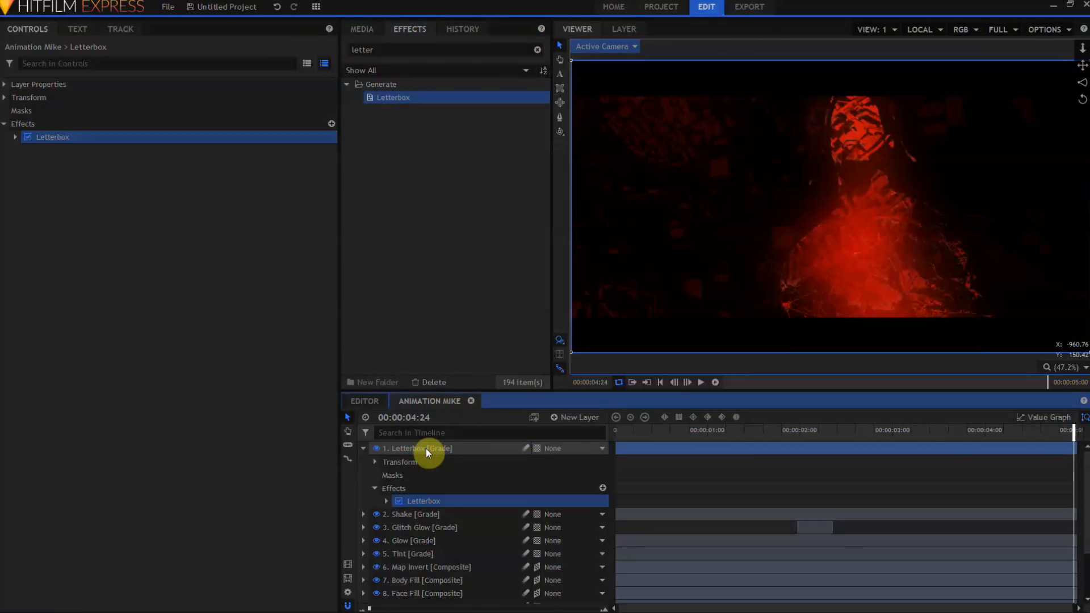
drag(619, 430, 1086, 437)
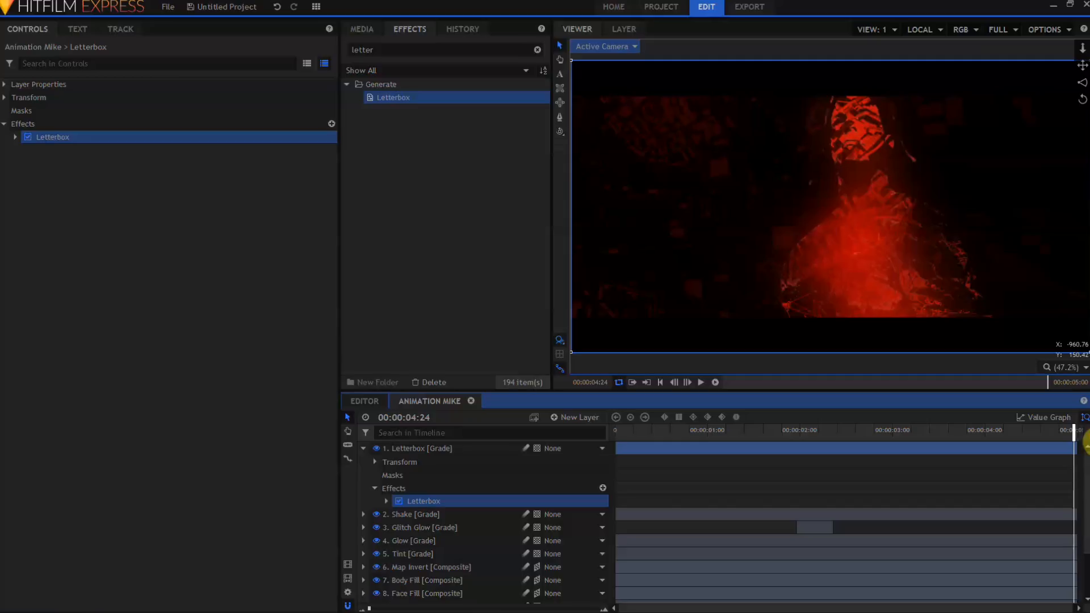
Adjust the New Camera layer's Position at its last keyframe at 00:00:04:24.
scroll(382, 532, down, 3)
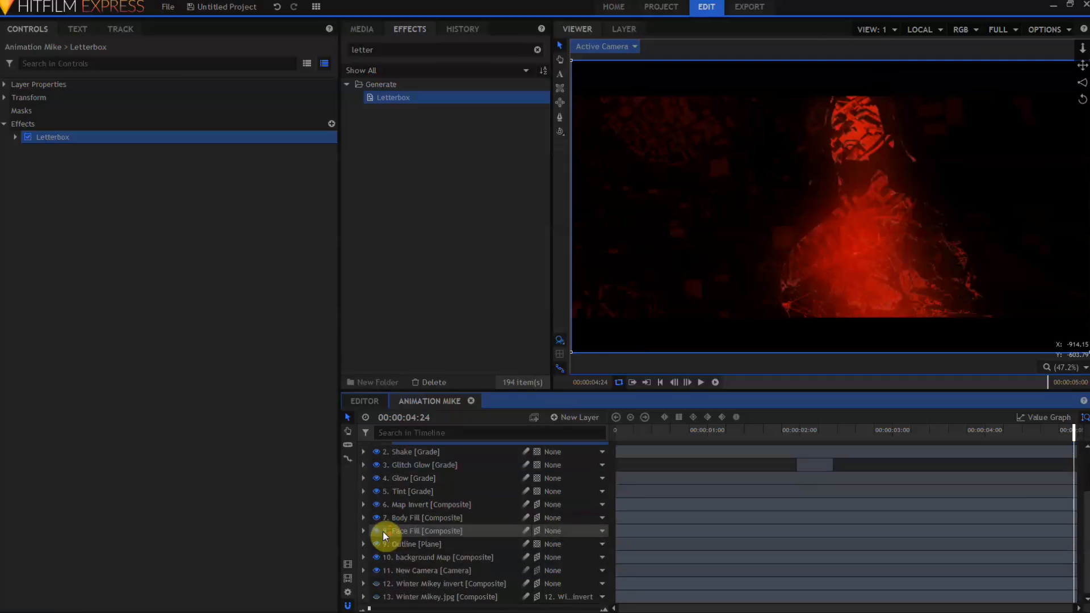
click(414, 575)
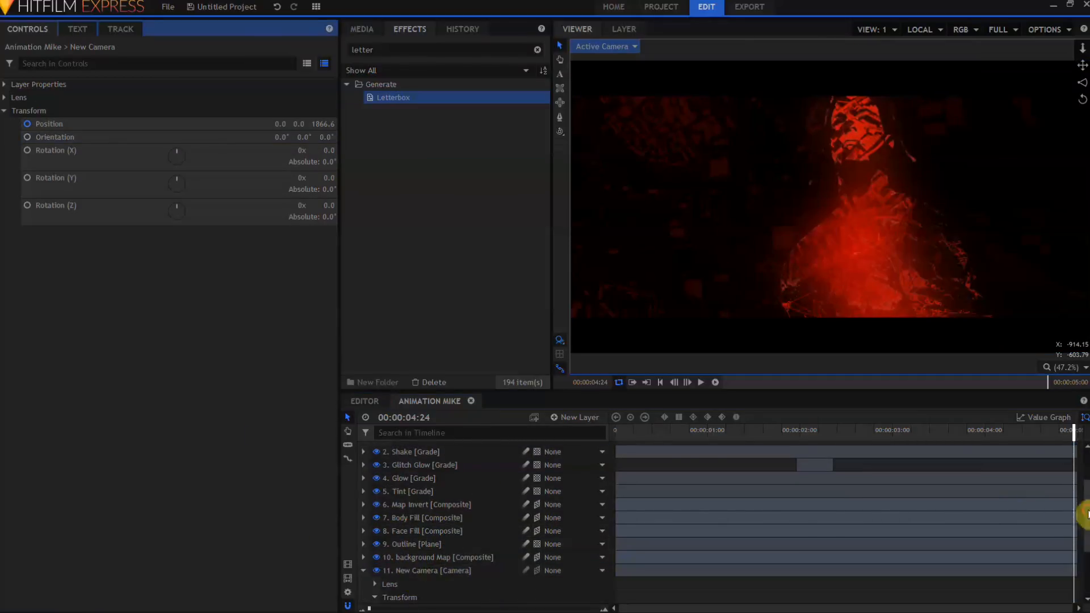
scroll(1085, 514, down, 3)
click(1079, 527)
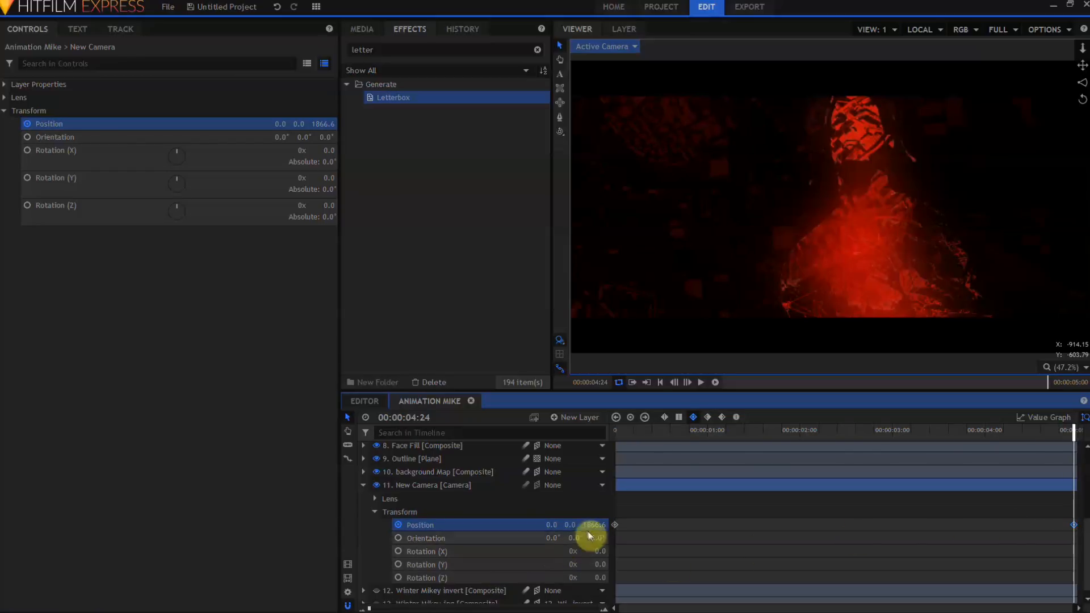
drag(570, 526, 649, 525)
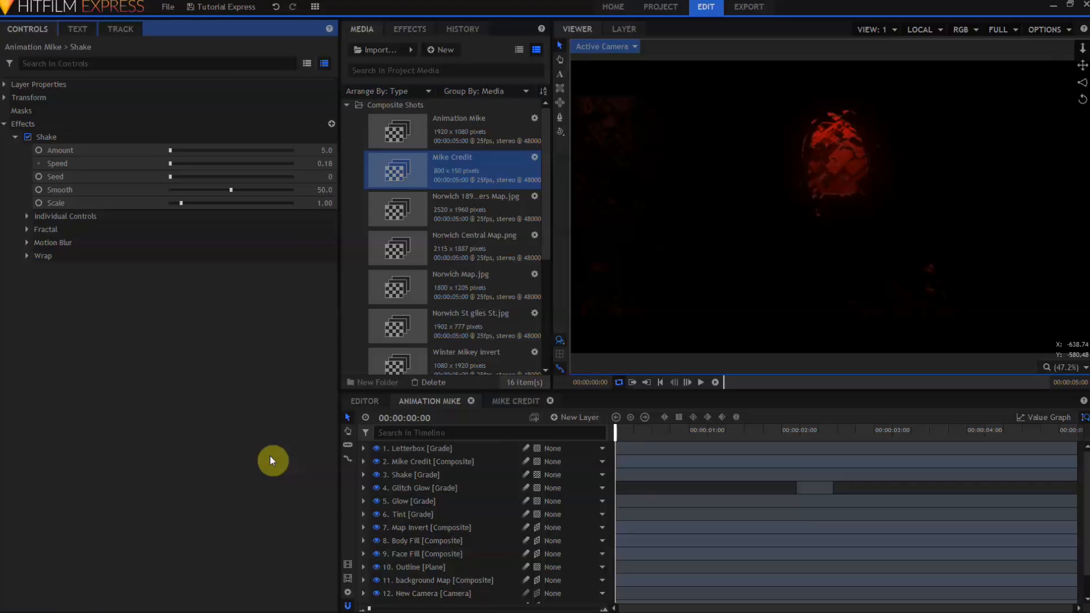
Add the Outline plane to the top of the Animation Mike stack and apply the Fractal Noise effect to it.
drag(547, 161, 551, 293)
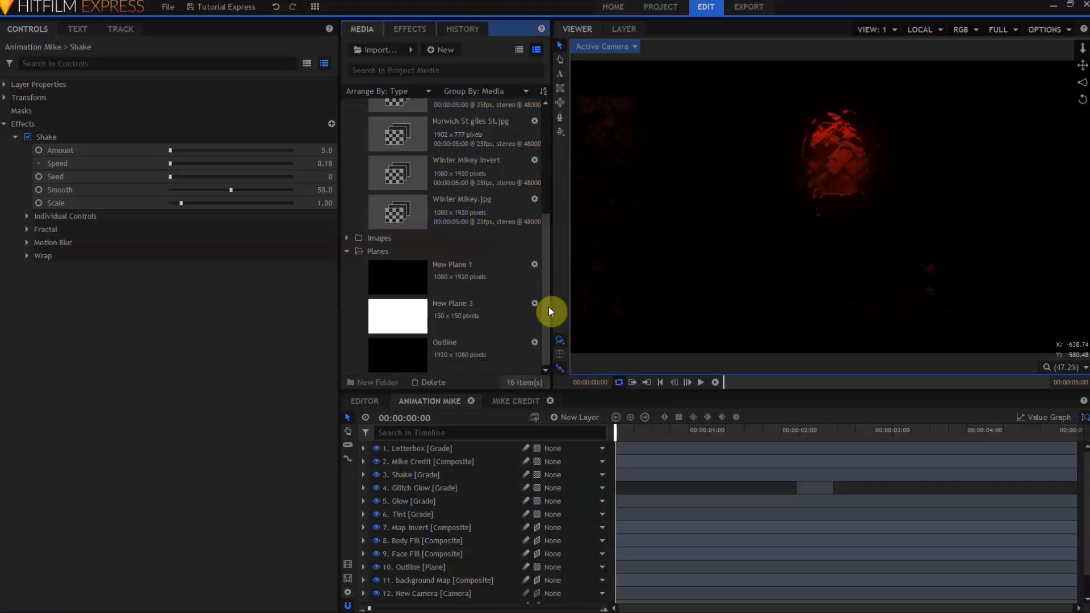
drag(447, 356, 419, 446)
click(410, 29)
drag(444, 129, 406, 451)
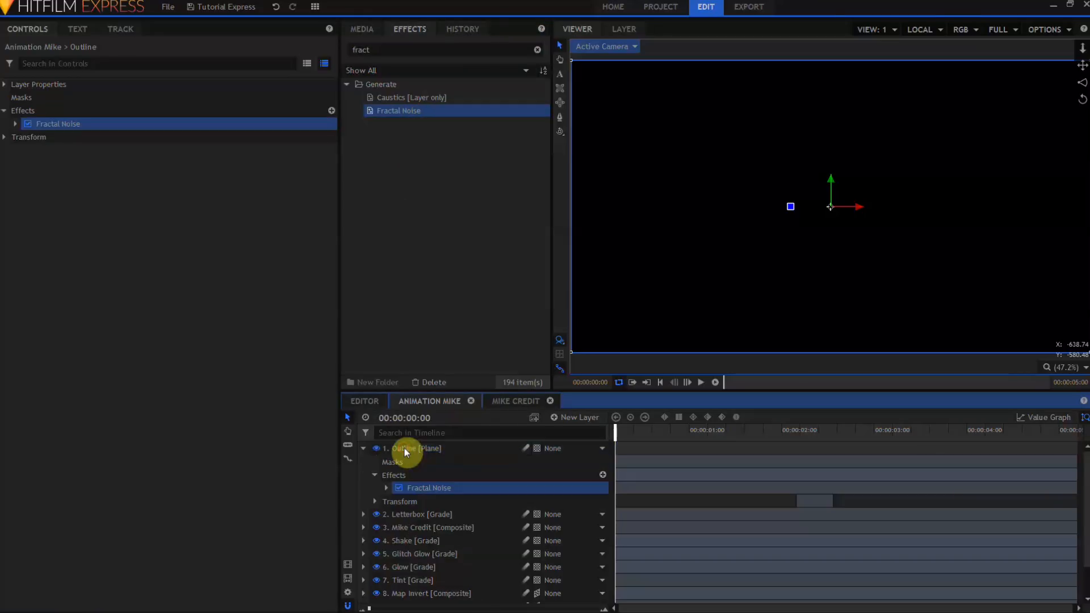
Set the new plane's Fractal Noise preset to Starfield and its Color 2 to orange #ff5500.
click(15, 124)
click(199, 138)
click(199, 252)
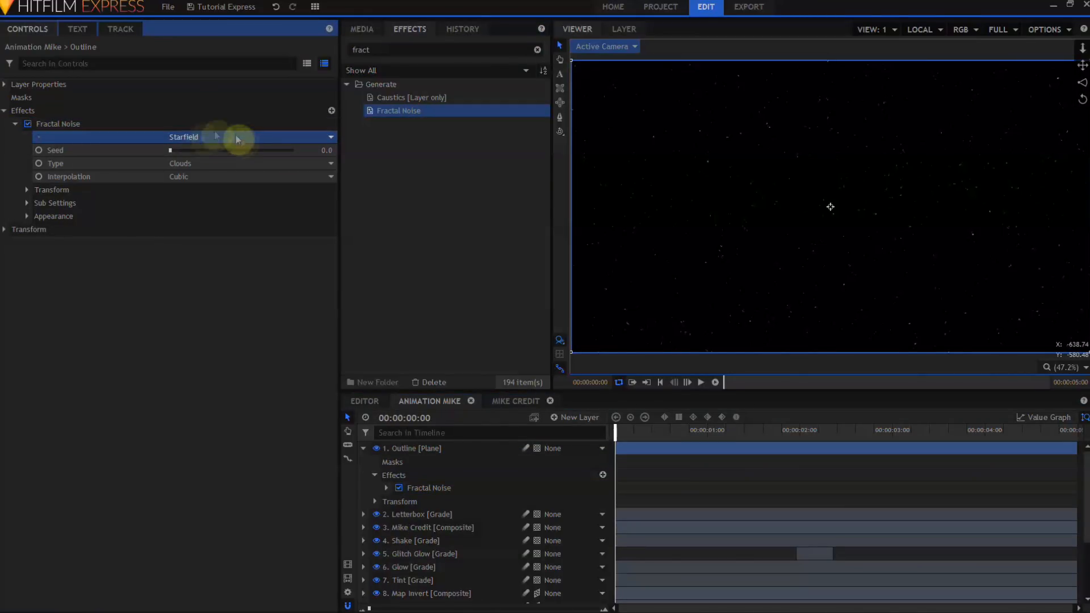
click(27, 216)
click(38, 242)
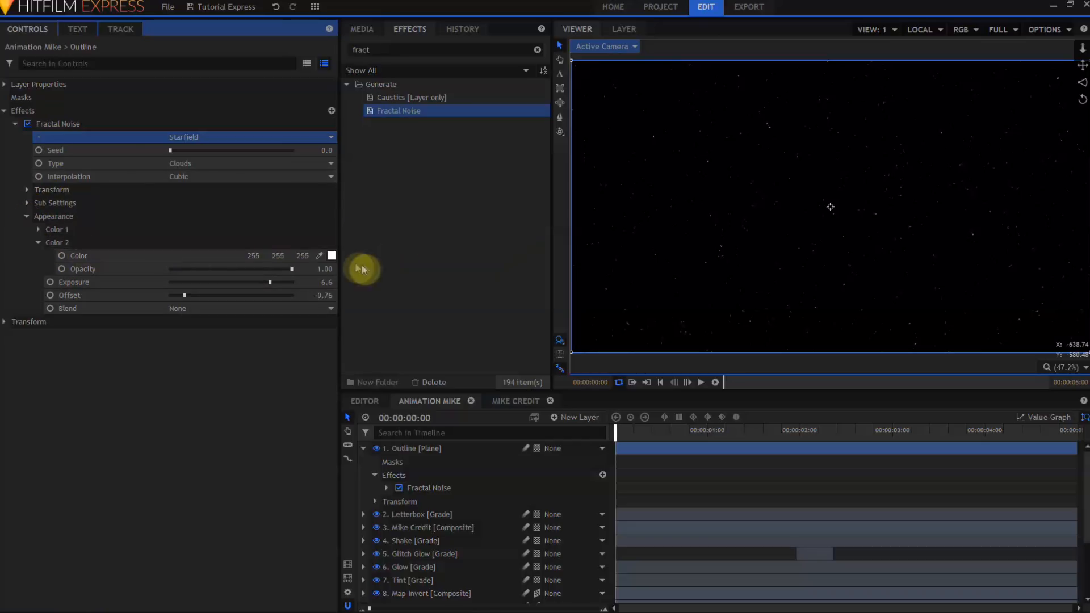
click(331, 256)
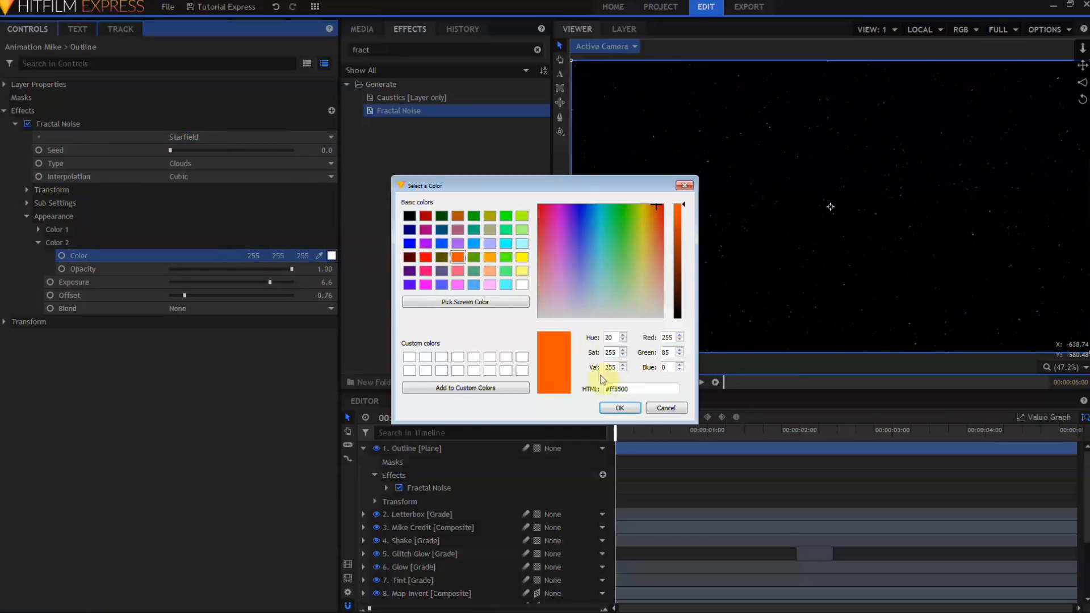
click(620, 407)
Set the starfield plane's layer blend to Add and rename the layer Floaties.
click(12, 85)
click(172, 137)
click(178, 166)
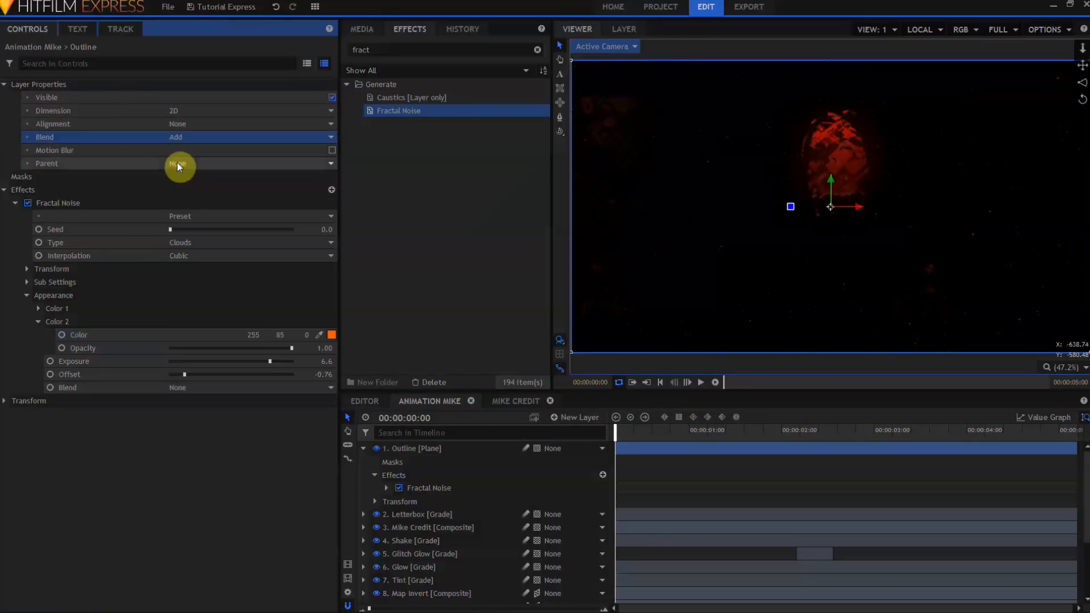
click(363, 449)
click(419, 448)
text(Floaties)
key(Return)
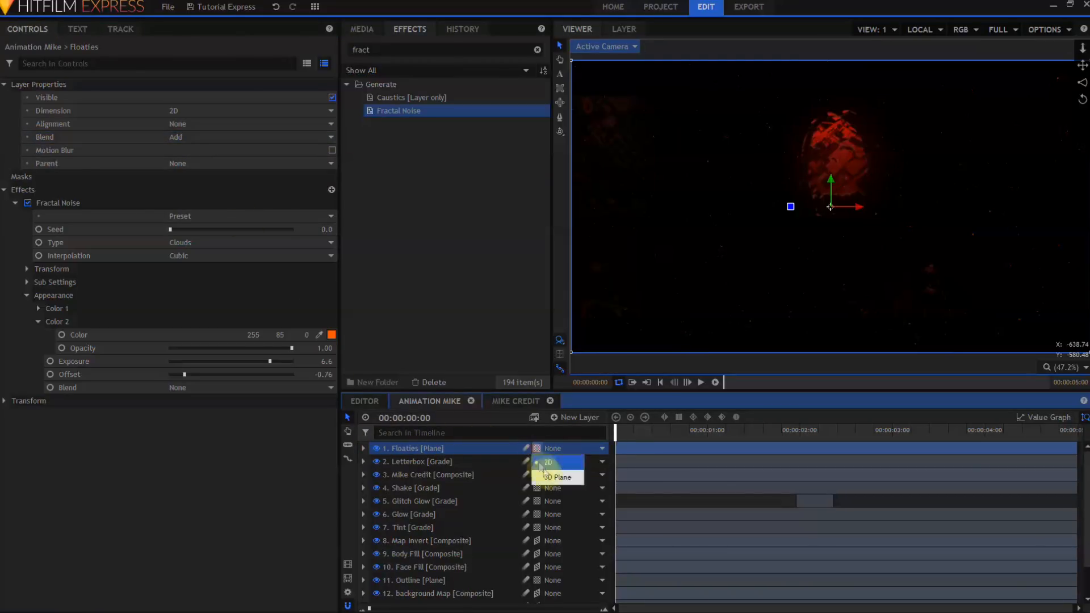
Turn the Floaties layer into a 3D plane and scale it up to about 211% so it covers most of the frame.
click(536, 449)
drag(810, 249, 983, 68)
drag(819, 230, 961, 52)
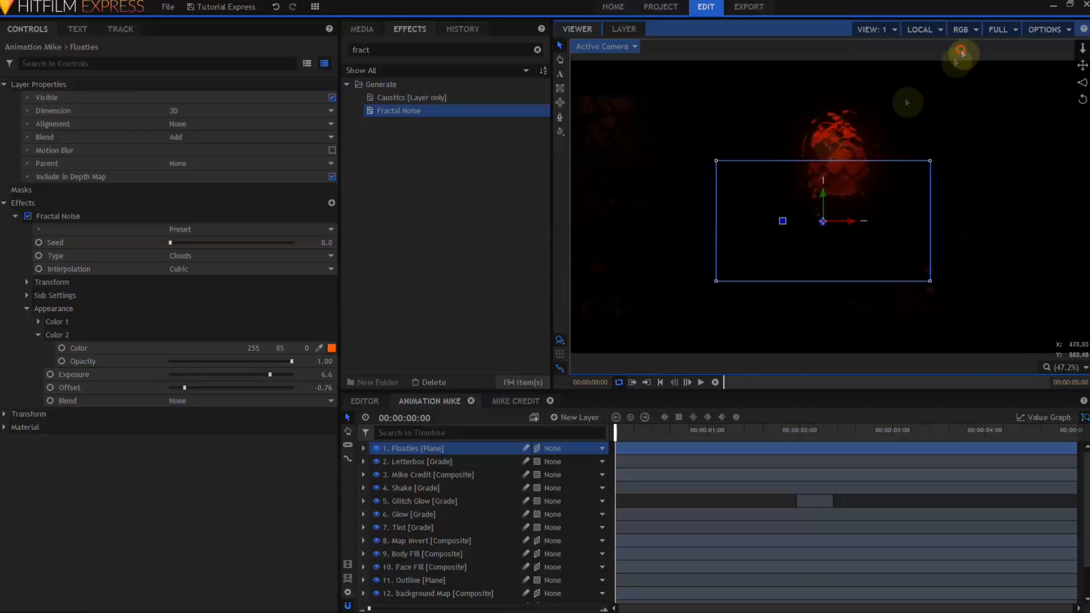
drag(717, 164, 596, 55)
Duplicate the Floaties layer, set the copy's Fractal Noise Seed to 1100.0, and move and rotate it to a tilted position.
click(404, 447)
key(ctrl+d)
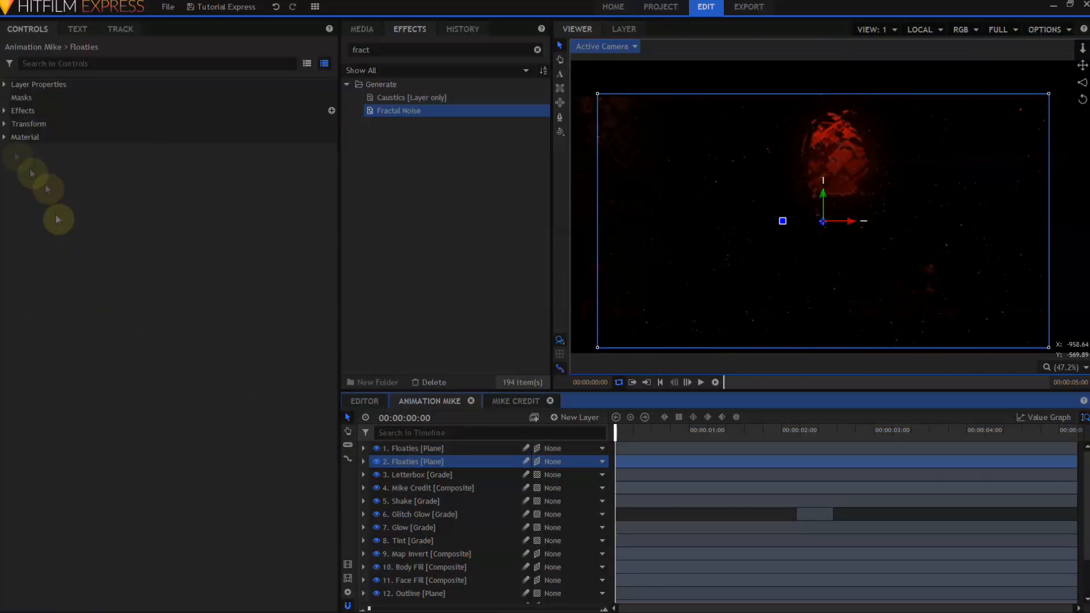
click(16, 124)
drag(321, 150, 337, 159)
drag(823, 221, 756, 342)
drag(782, 228, 846, 218)
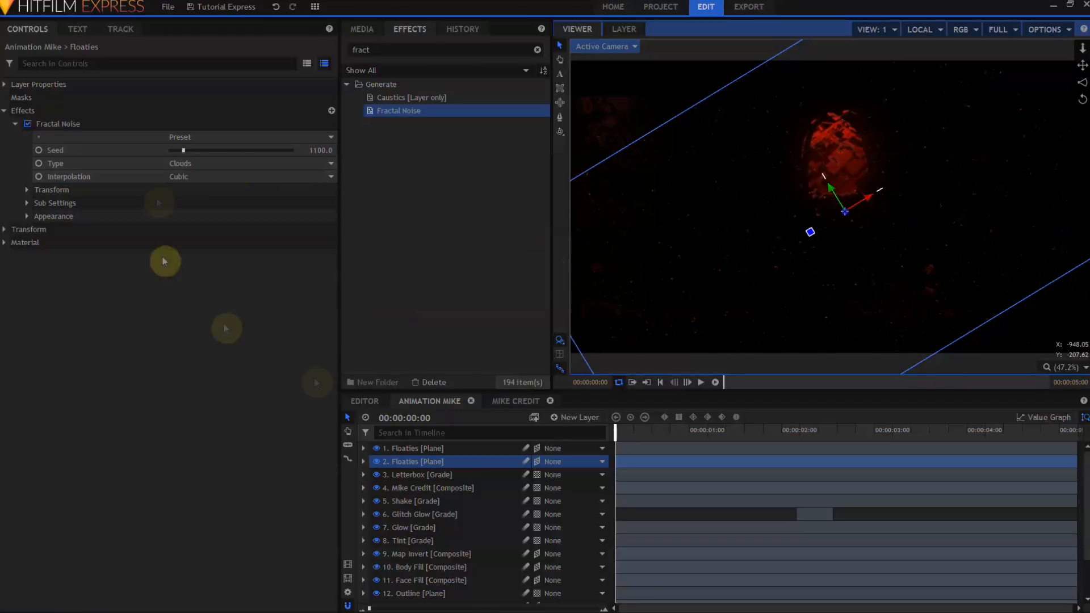
Duplicate the tilted Floaties layer, reposition the copy, and set its Fractal Noise Seed to 5700.0 and Offset to -0.88.
click(402, 460)
key(ctrl+d)
click(4, 110)
click(15, 124)
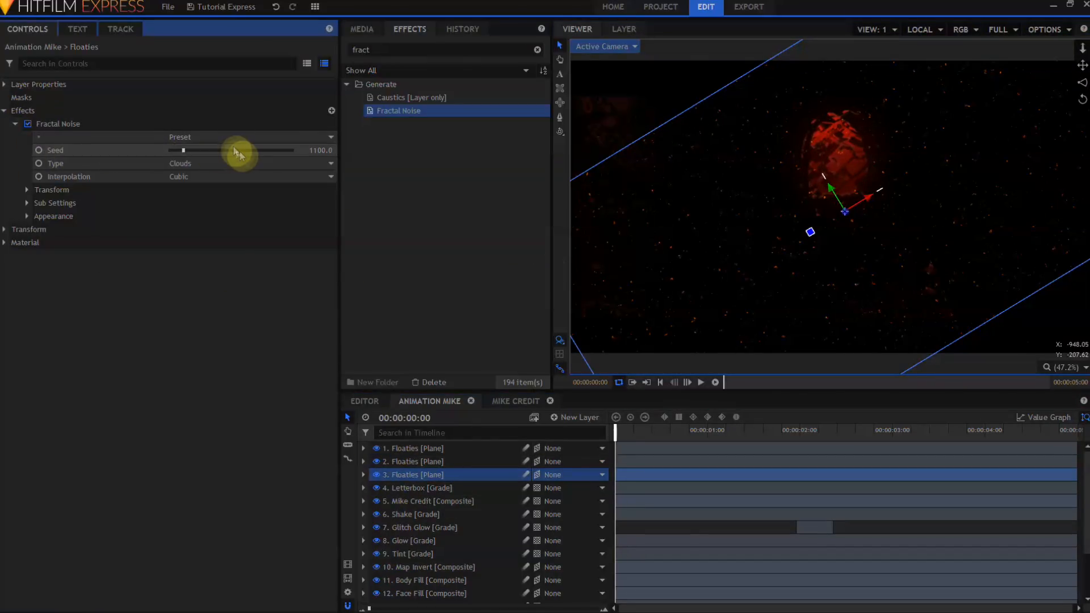
click(421, 480)
click(828, 233)
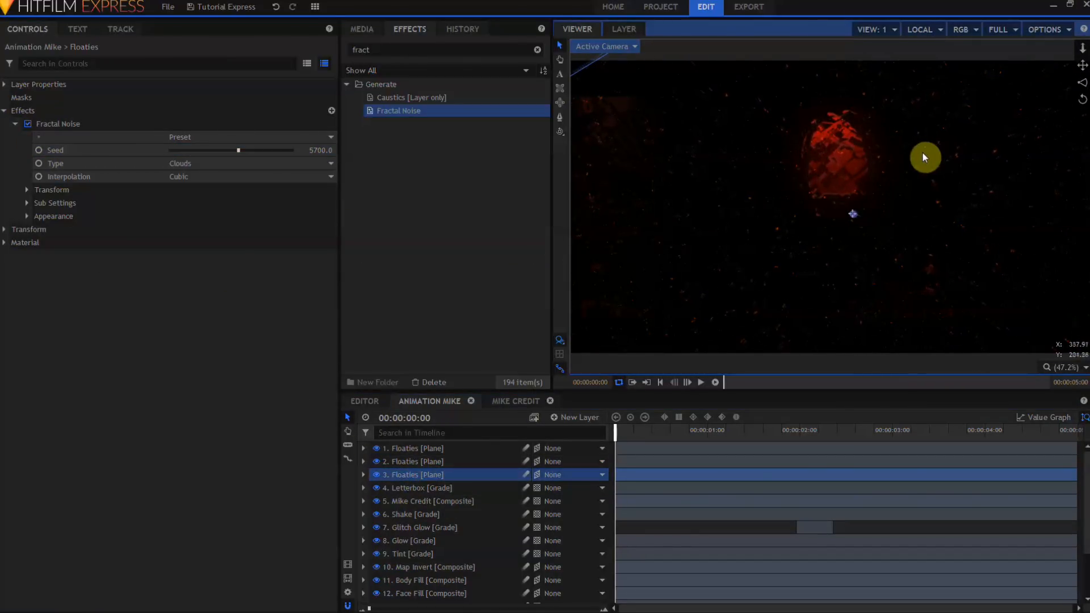
click(26, 216)
click(69, 269)
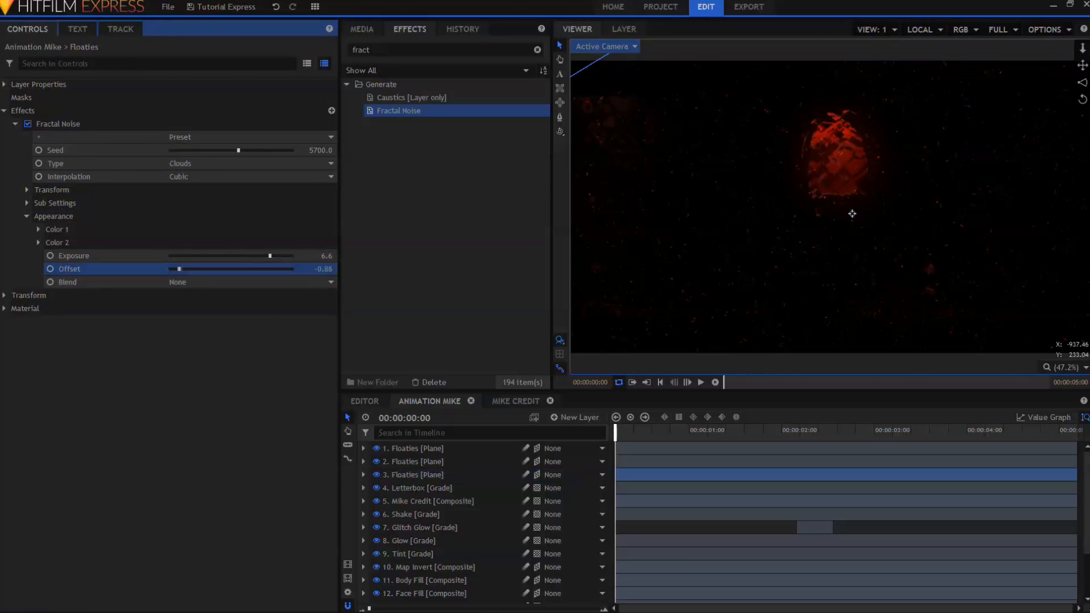
Move all three Floaties layers down the stack to between the Tint and Map Invert layers.
click(397, 448)
shift+click(403, 480)
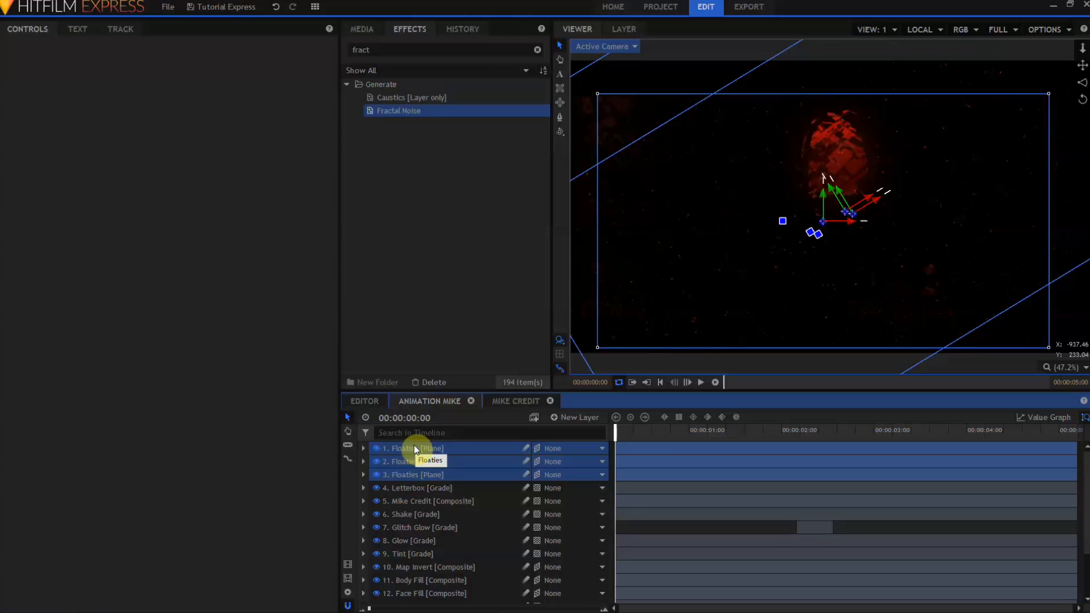
drag(414, 448, 392, 581)
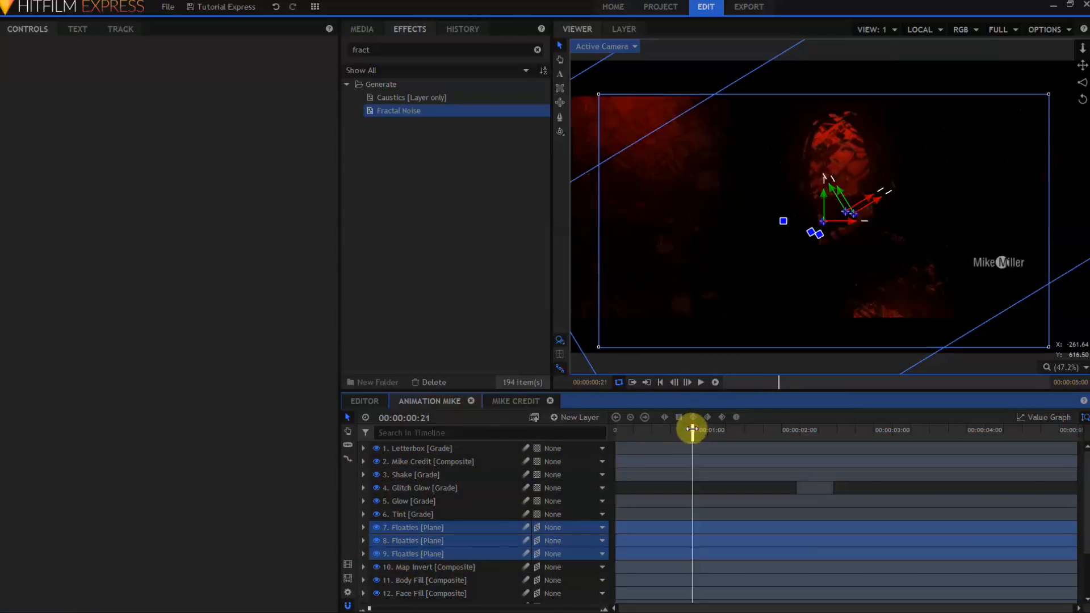
drag(434, 427, 302, 404)
Keyframe the first Floaties layer's Position from the start of the timeline to 00:00:04:24, ending at Z -2853.4.
click(395, 528)
click(27, 282)
click(27, 282)
click(5, 414)
click(27, 454)
drag(615, 432, 1085, 423)
click(56, 453)
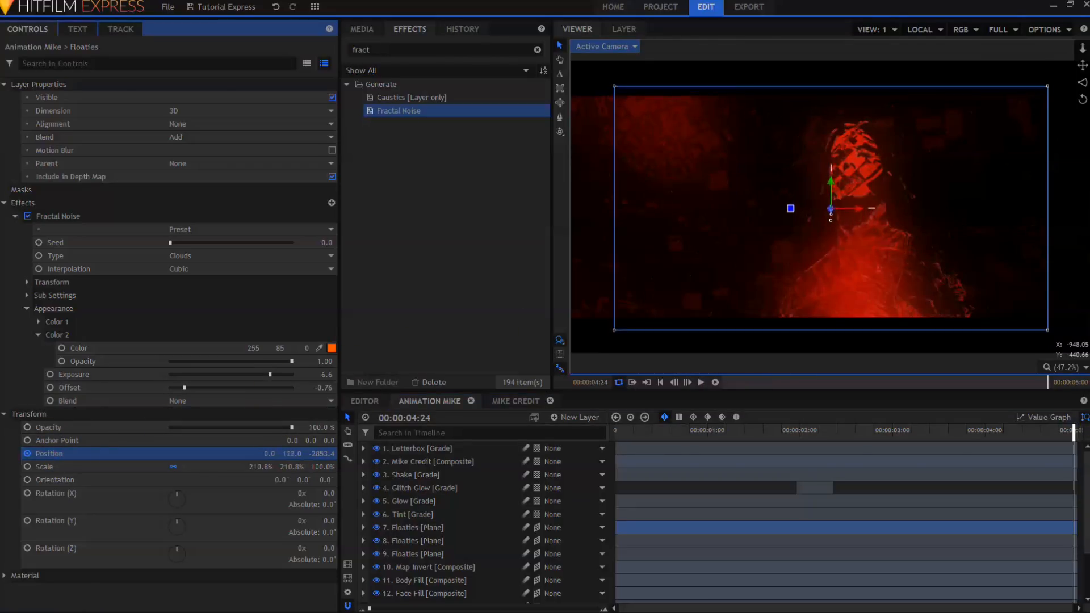
Select the second Floaties layer and go back to the start of the timeline.
click(417, 540)
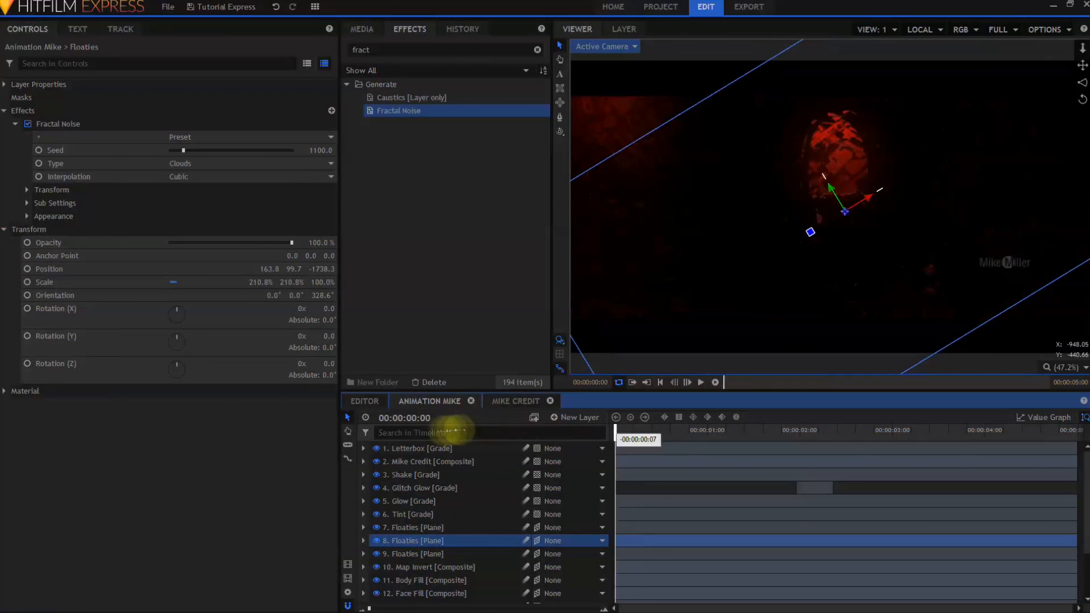